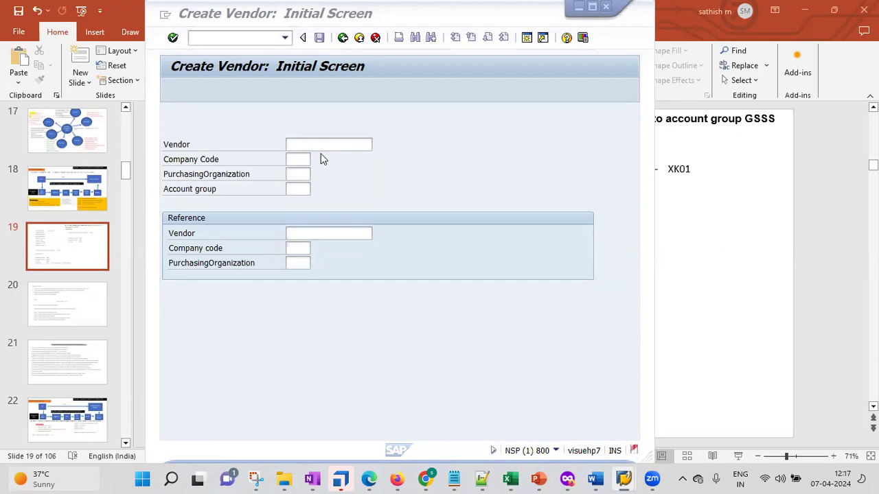
Step: Enter GSSS as Company Code, Purchasing Organization and Account group in XK01 and submit
click(297, 158)
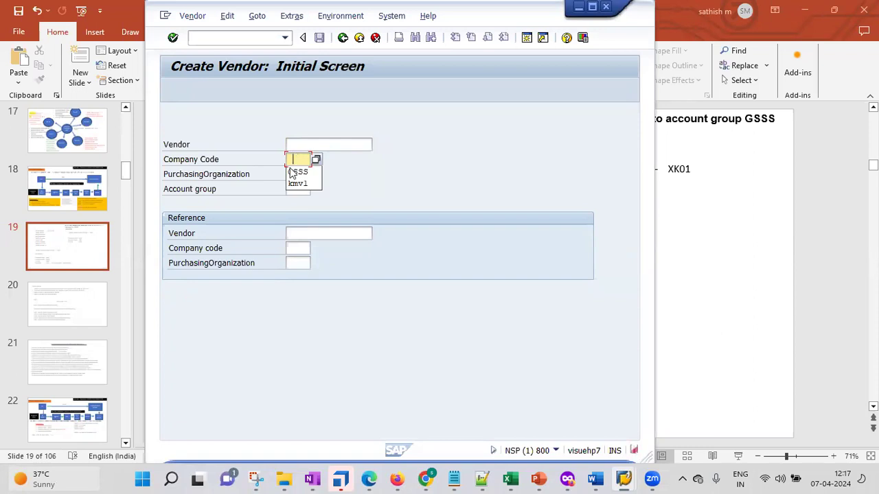
click(294, 169)
click(299, 174)
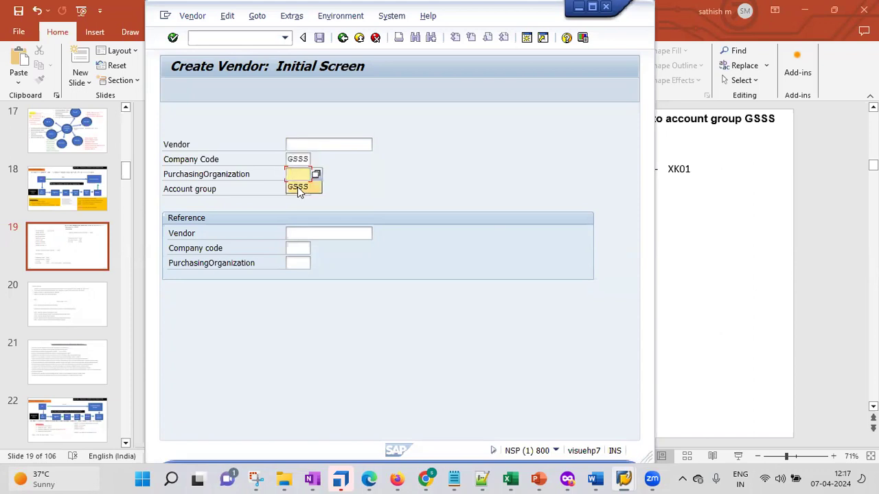
click(298, 189)
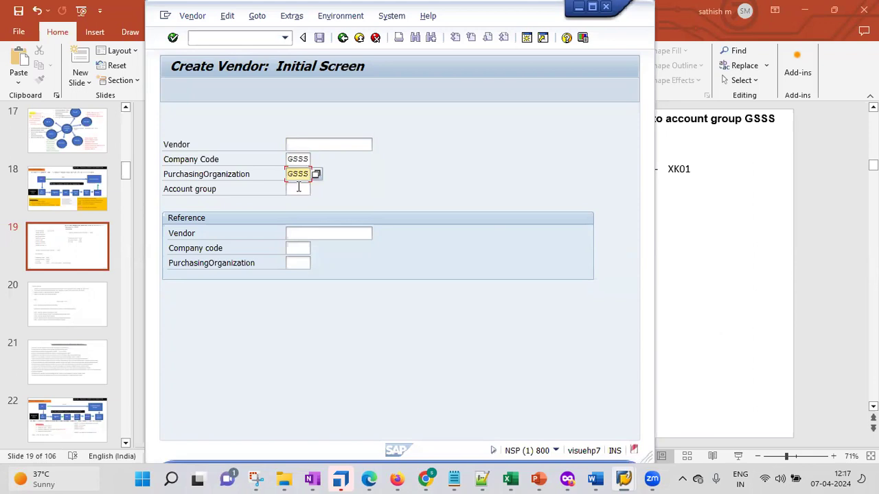
click(295, 189)
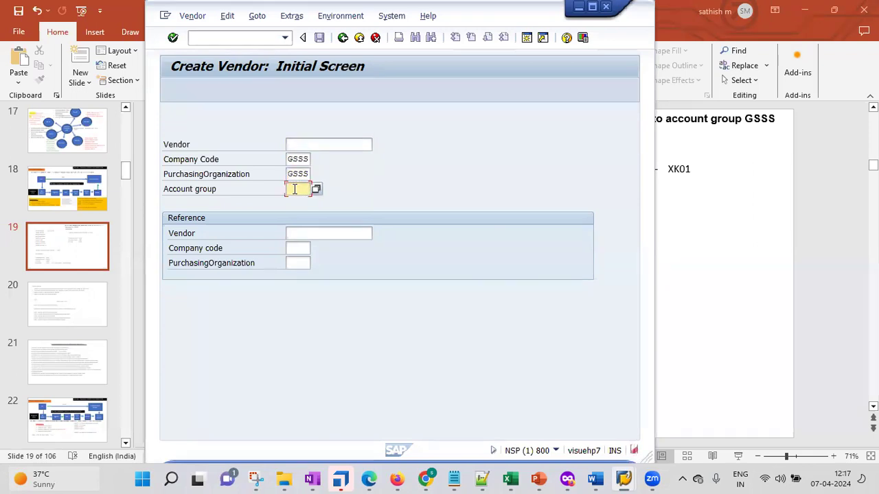
text(GSSS)
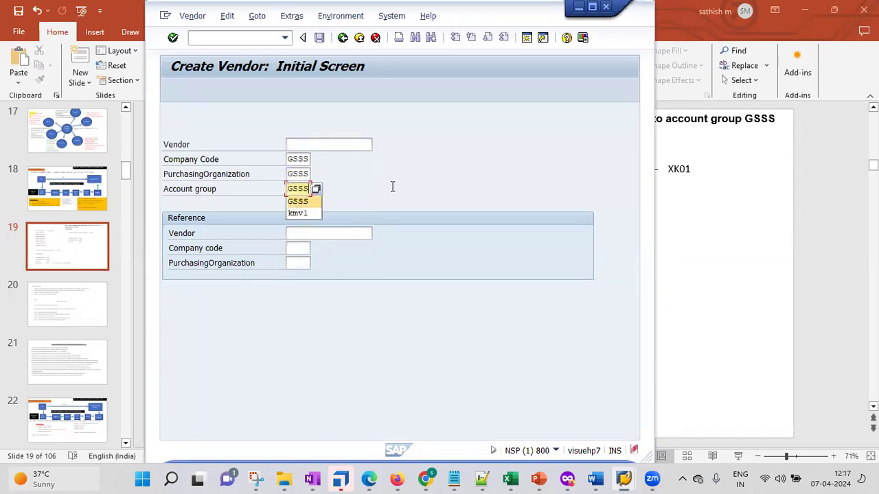
click(392, 187)
key(Return)
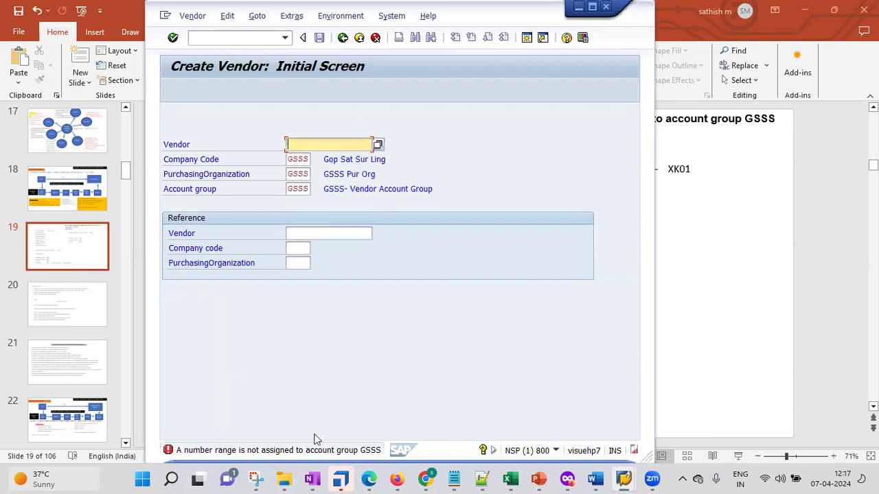
double_click(300, 452)
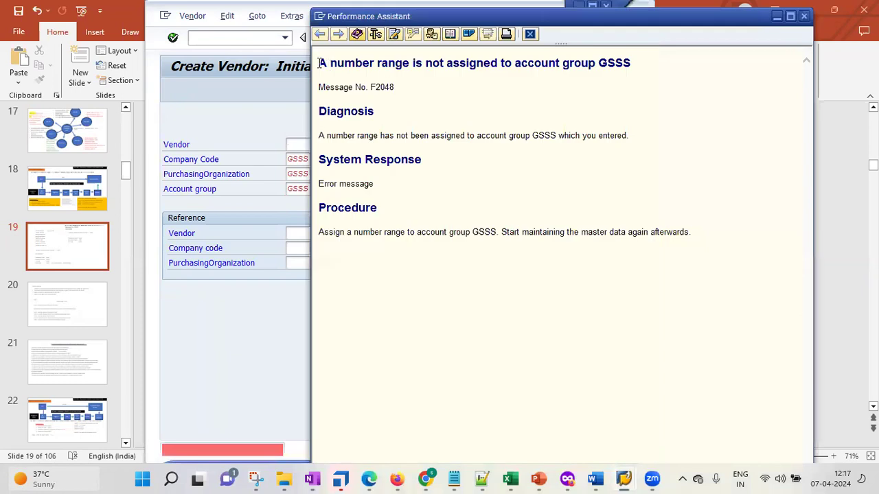
drag(320, 63, 612, 71)
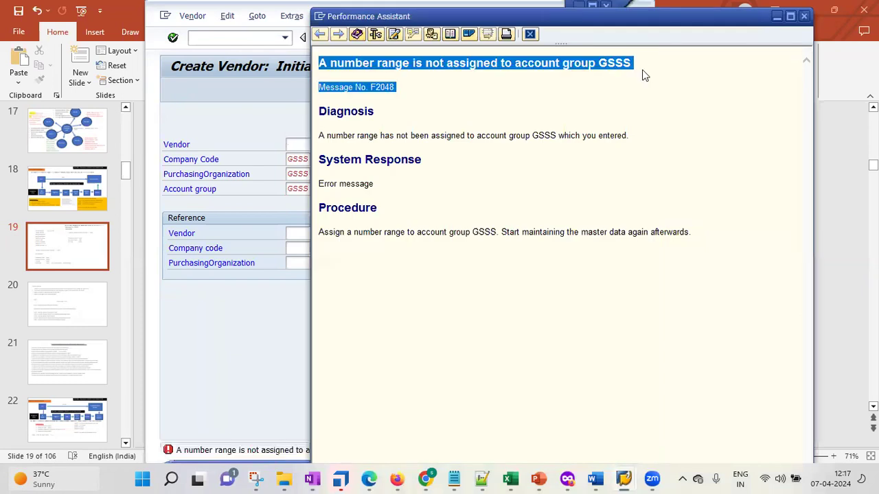
click(537, 477)
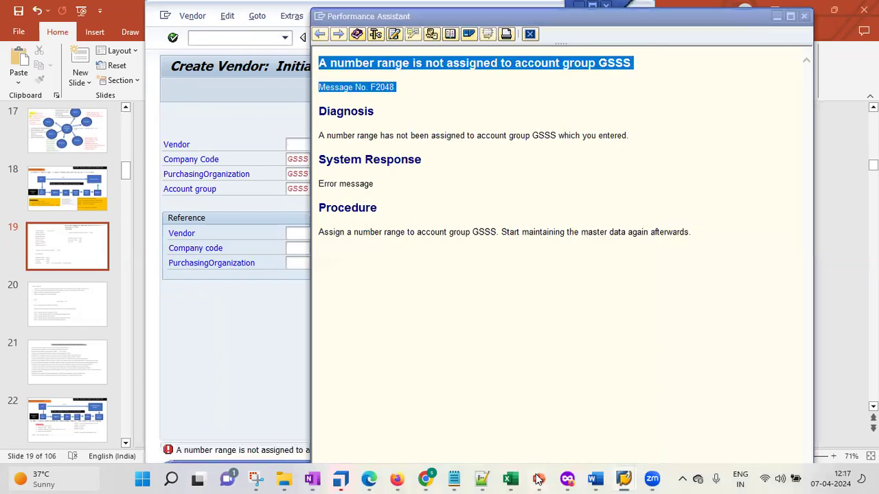
click(551, 420)
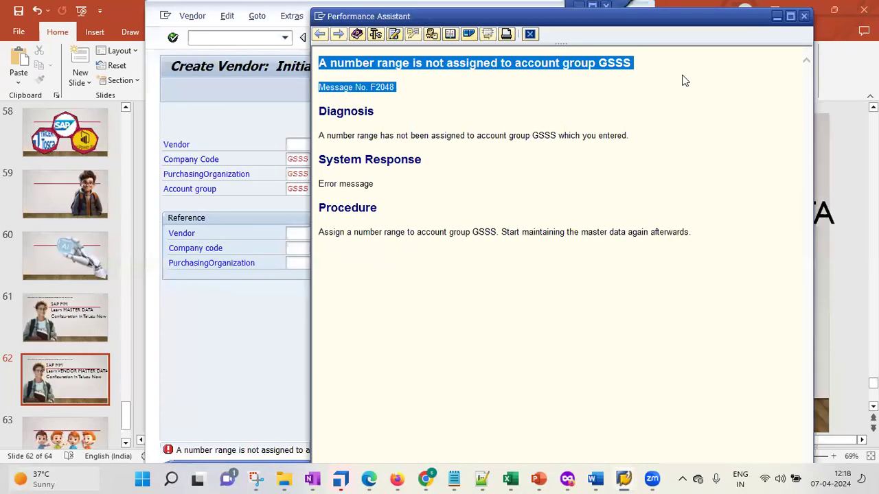
key(Escape)
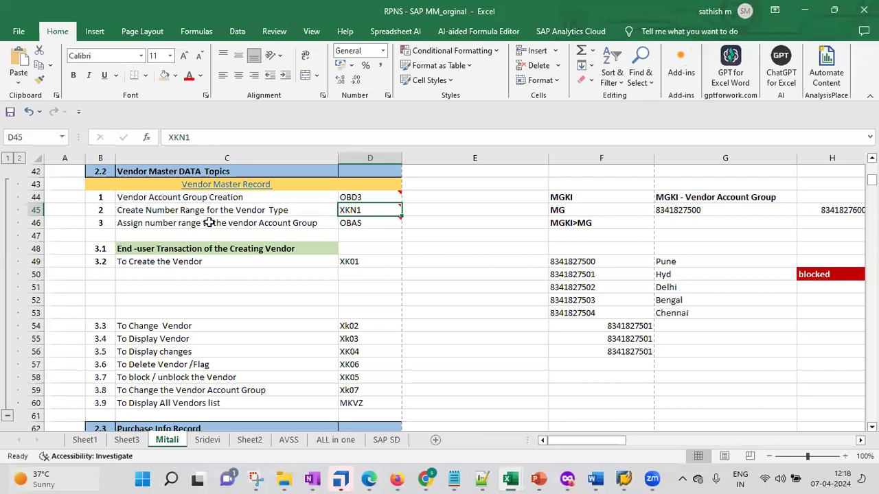
Step: Read the OBAS code in cell D46 of the RPNS notes workbook
click(209, 222)
click(377, 222)
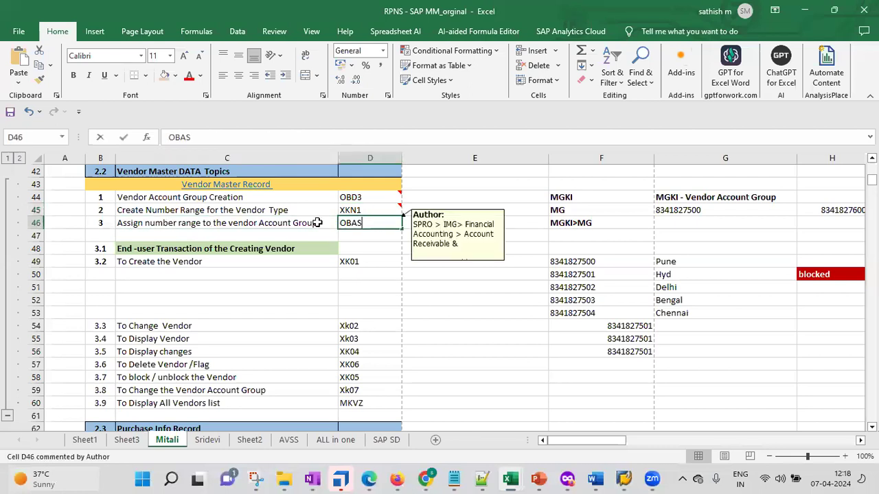
double_click(376, 223)
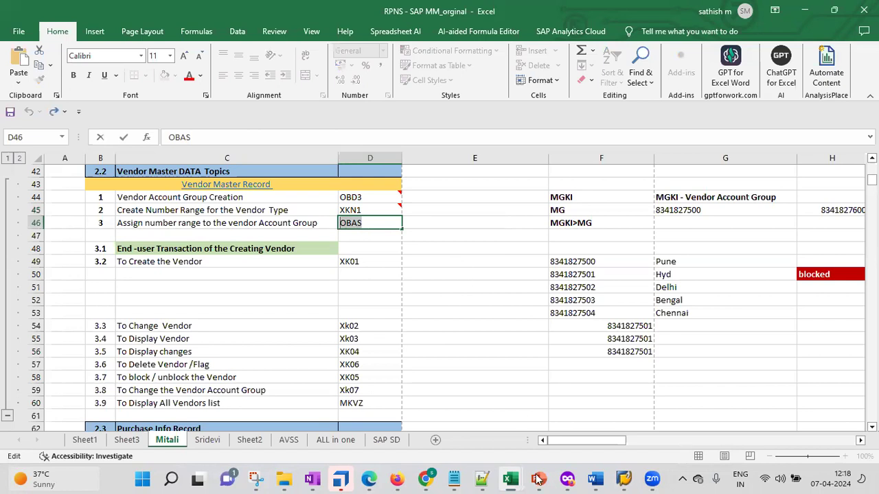
click(412, 394)
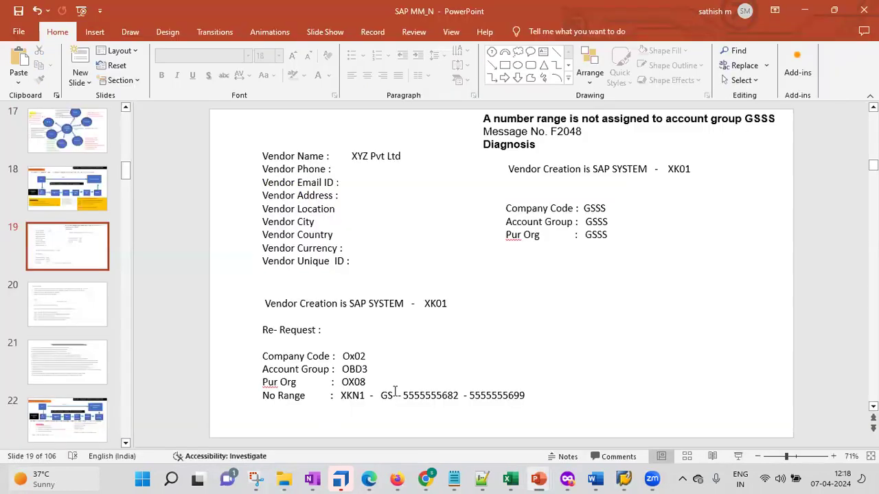
click(524, 395)
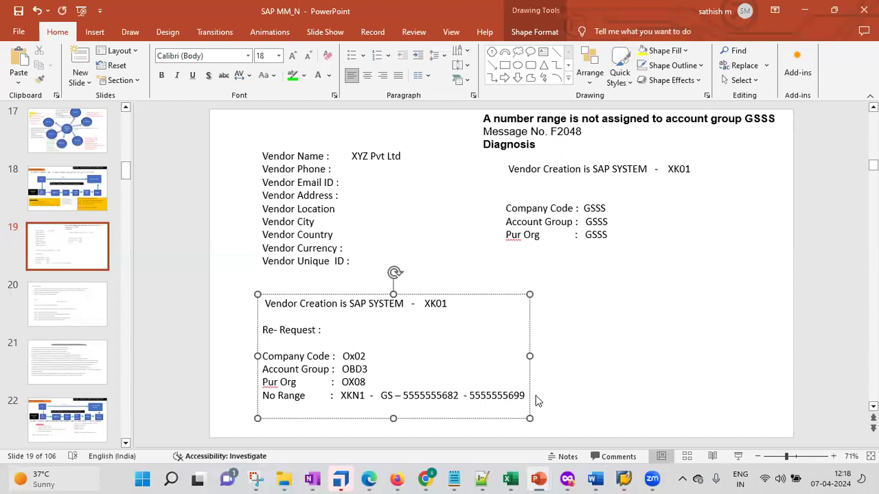
key(Return)
text(Assi)
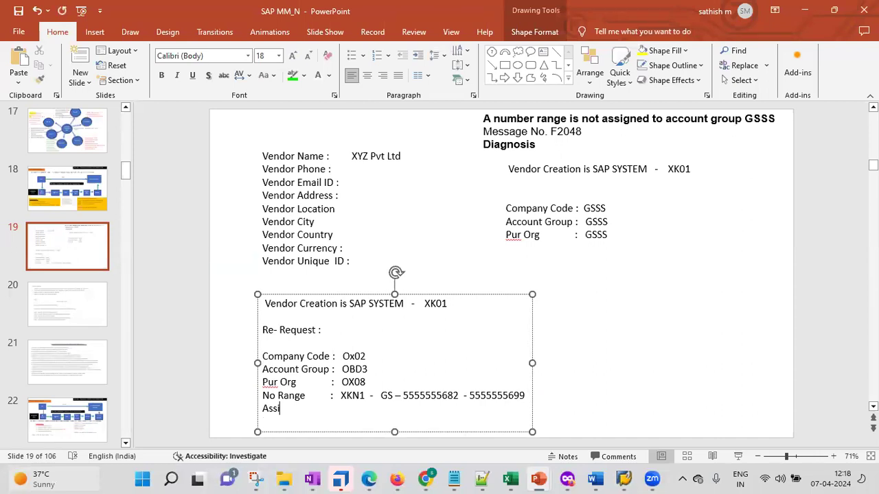
text(n the No Range to the)
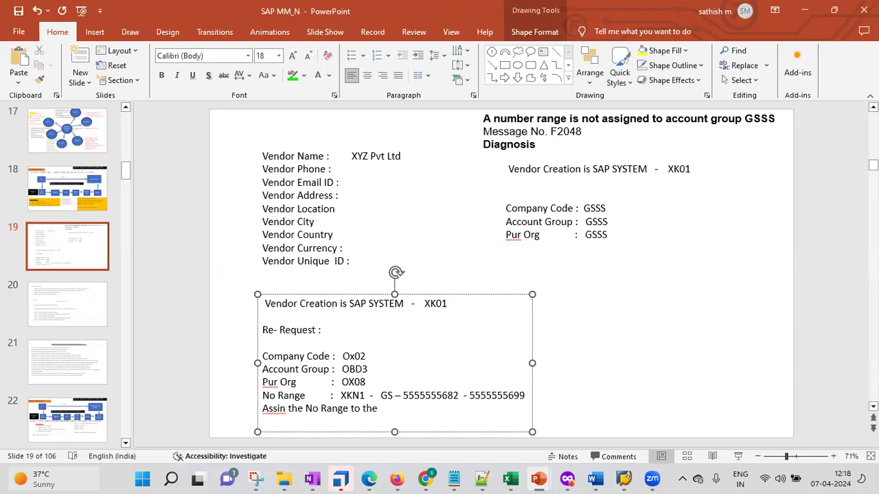
text(Account Group : OBAS)
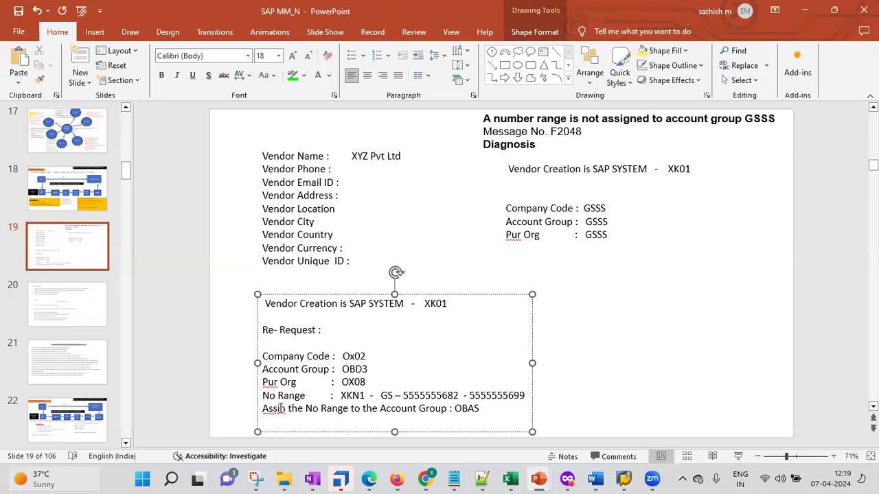
right_click(282, 409)
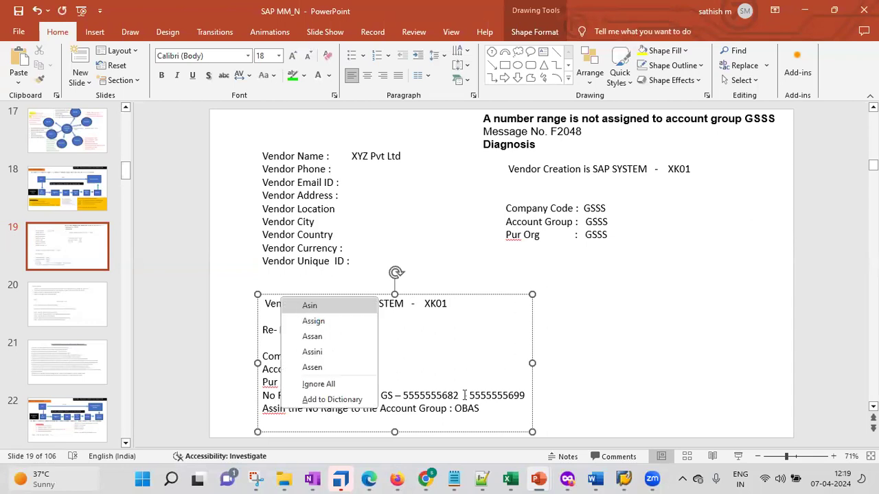
click(315, 321)
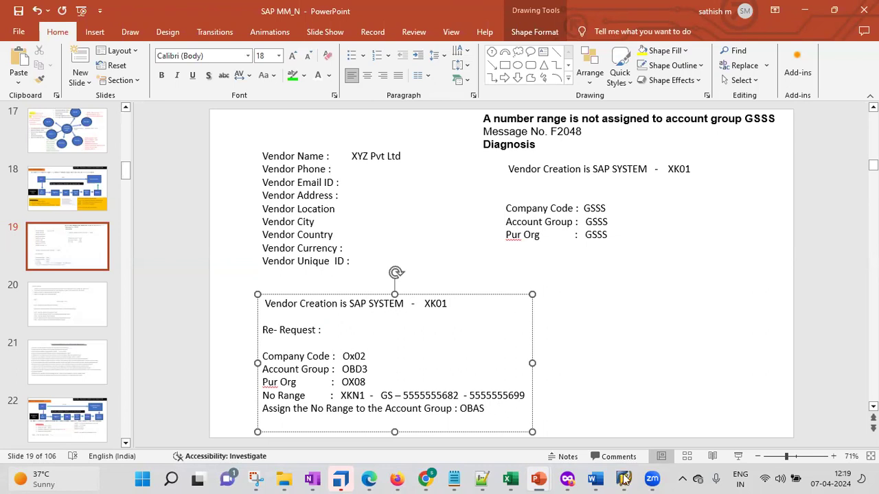
Step: Leave Create Vendor for the SAP Easy Access menu using /n
mouse_move(632, 468)
click(664, 431)
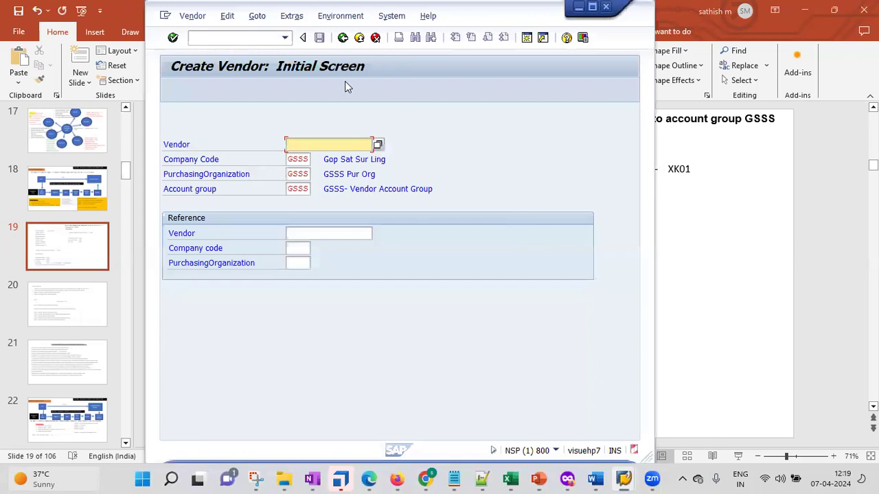
key(ctrl+slash)
text(/n)
key(Return)
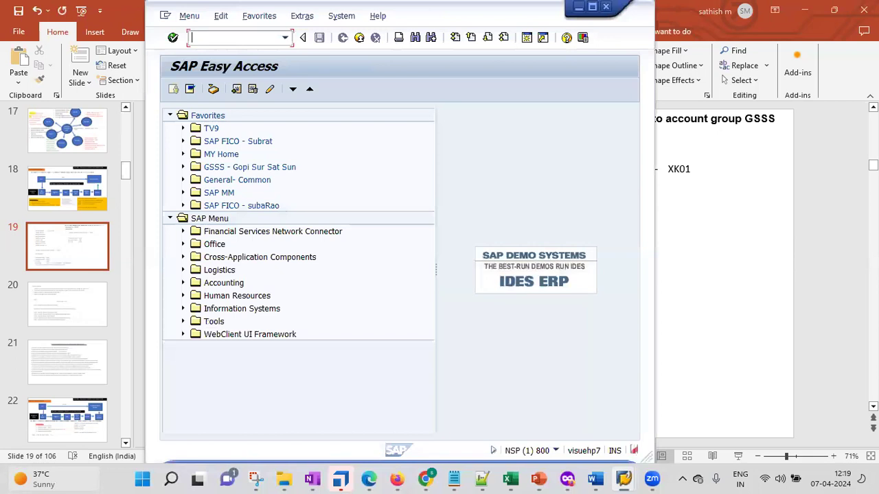
click(183, 193)
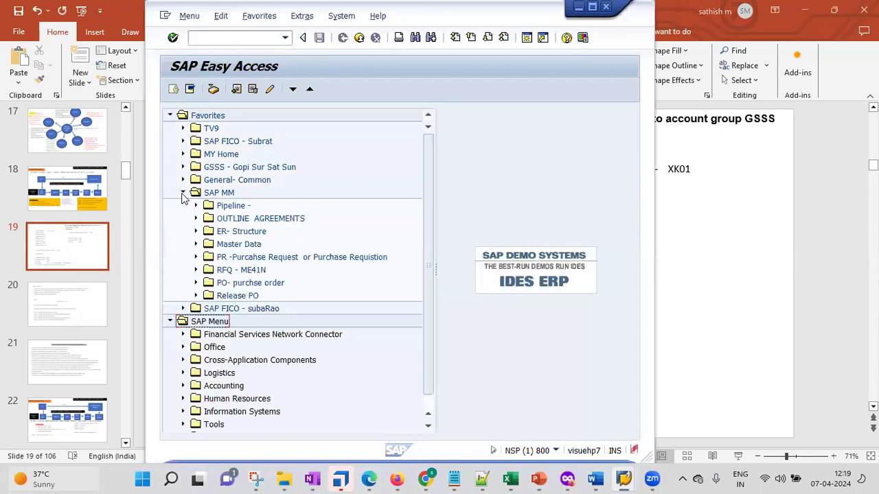
click(184, 193)
Step: Add transaction OBAS to the GSSS > Master Data > Vendor Master Data > Pre -Request favorites, then enter /nOBAS
click(184, 167)
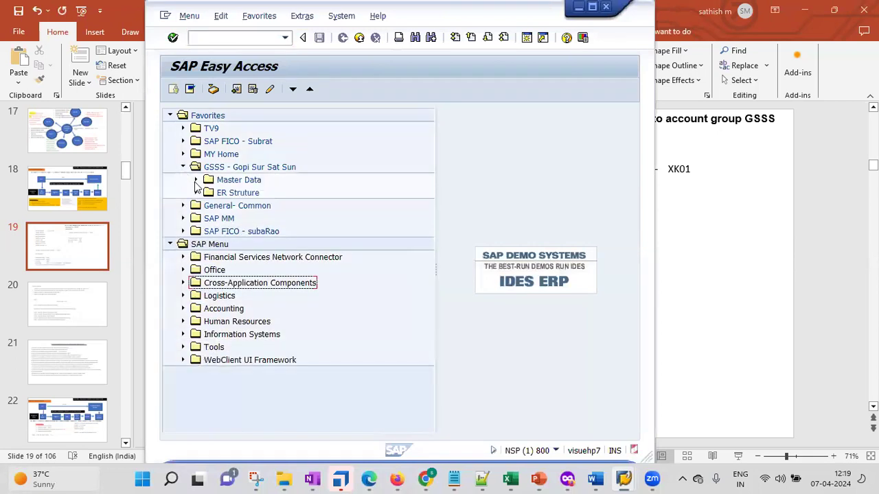
click(196, 181)
click(209, 218)
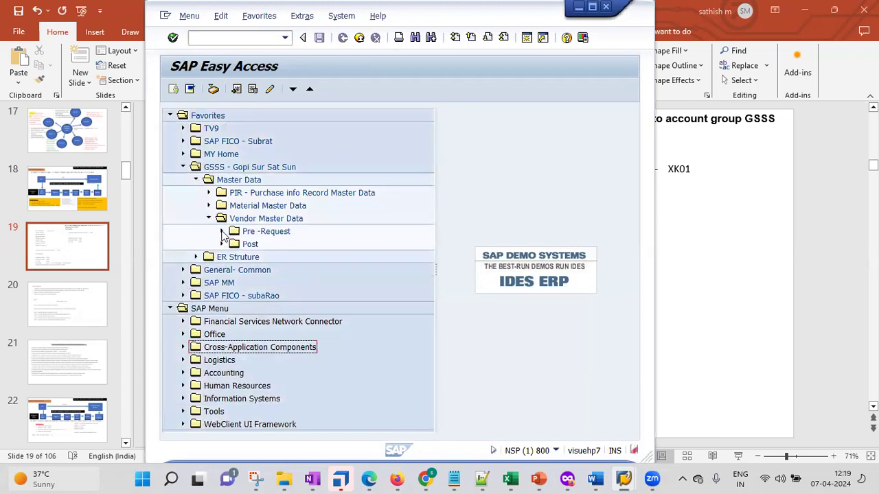
click(222, 232)
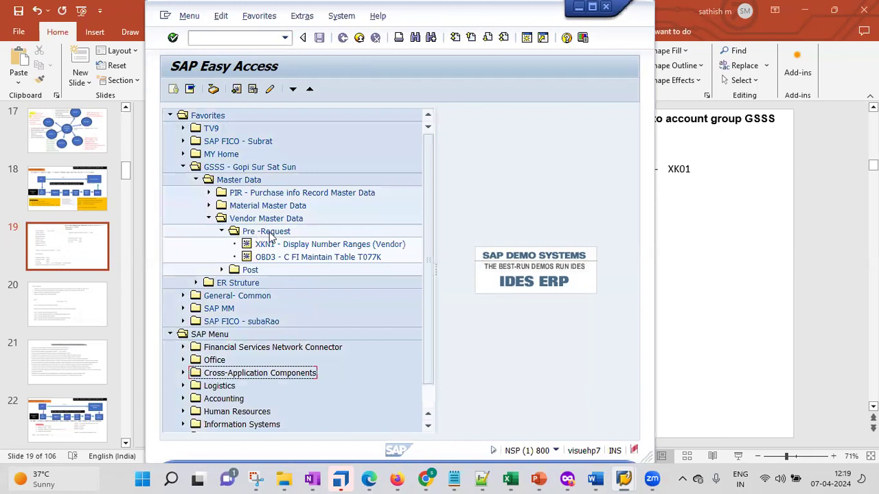
click(273, 233)
right_click(271, 231)
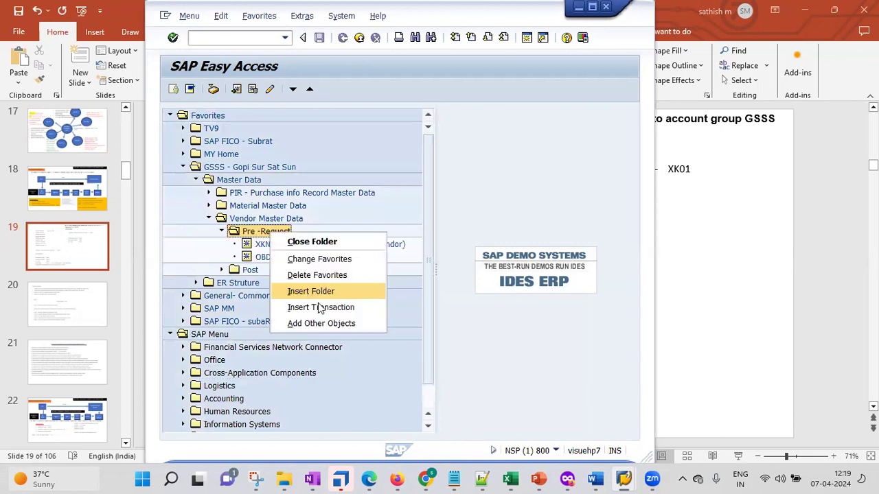
click(316, 304)
text(OBAS)
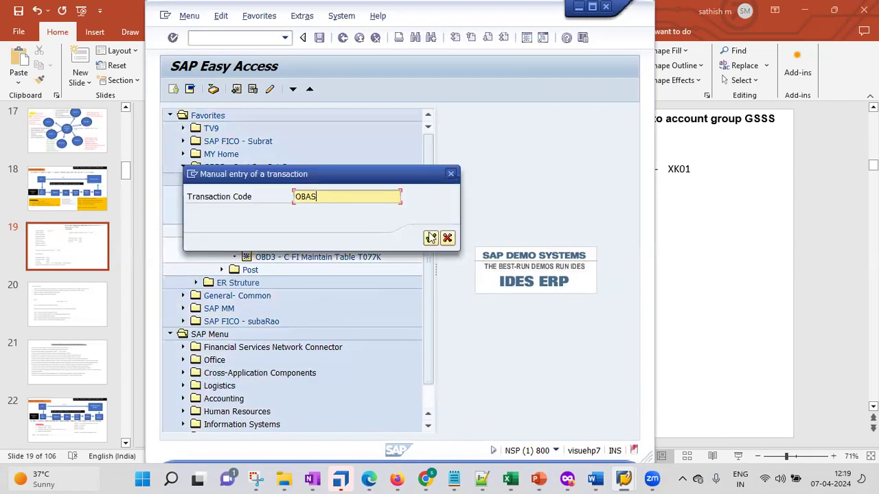
click(431, 238)
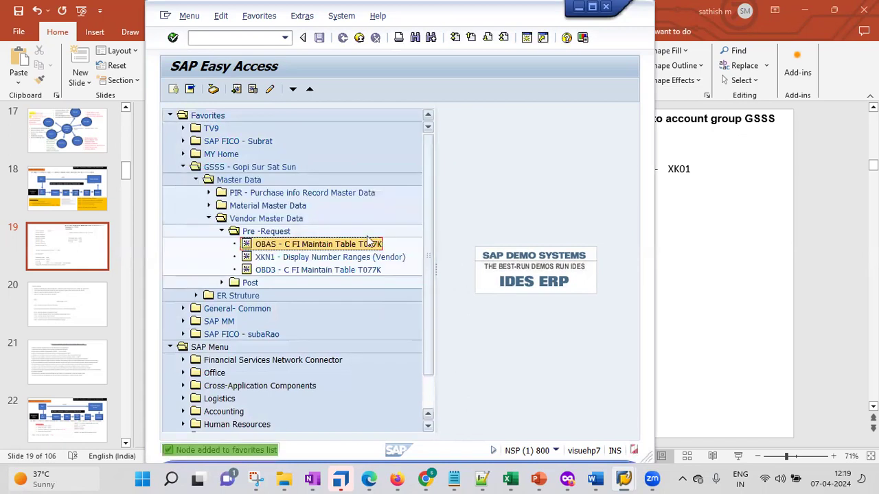
click(223, 38)
text(/nOBAS)
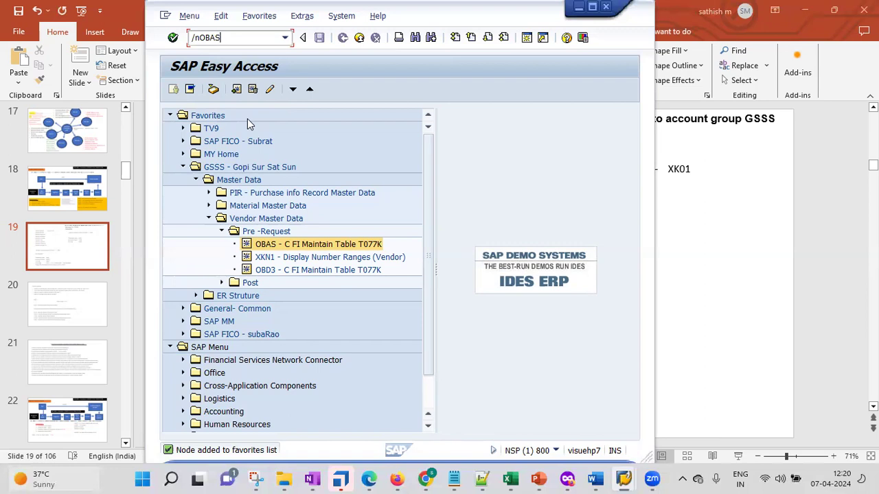
key(BackSpace)
key(BackSpace)
key(BackSpace)
key(BackSpace)
key(BackSpace)
key(BackSpace)
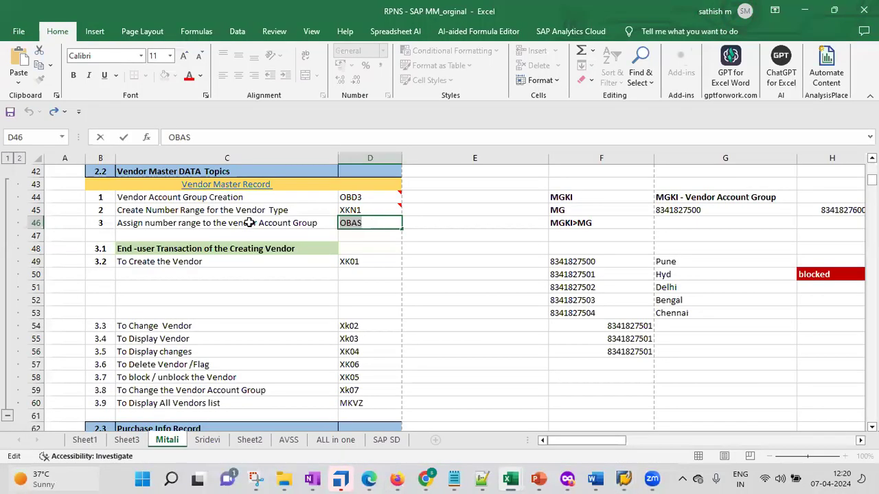
Step: Open the comment on cell D46 and select its SPRO path text
click(250, 223)
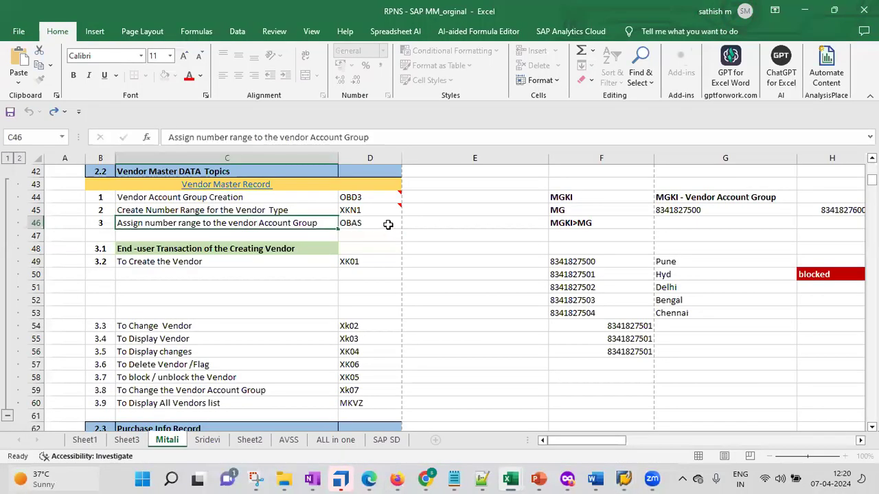
click(388, 224)
right_click(388, 224)
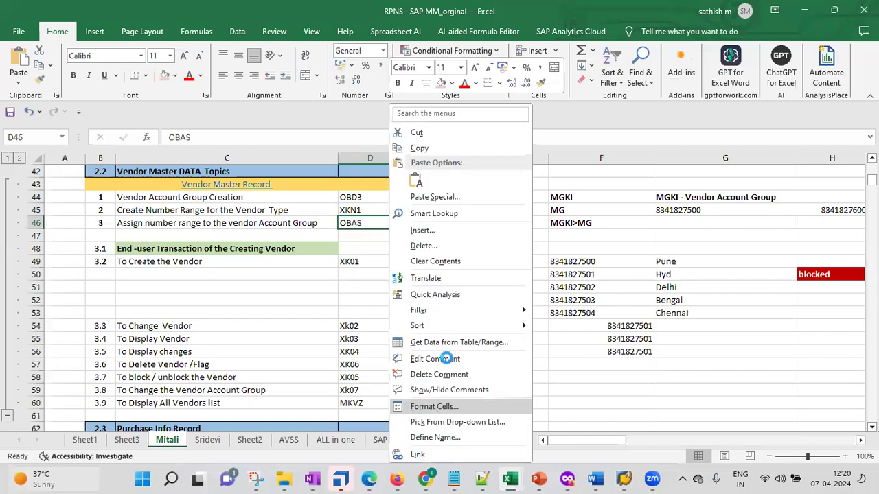
click(446, 358)
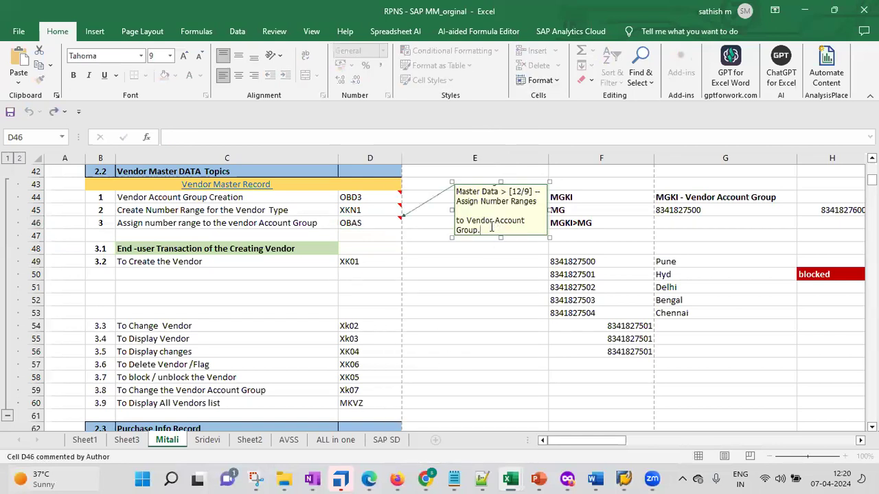
drag(489, 230, 451, 180)
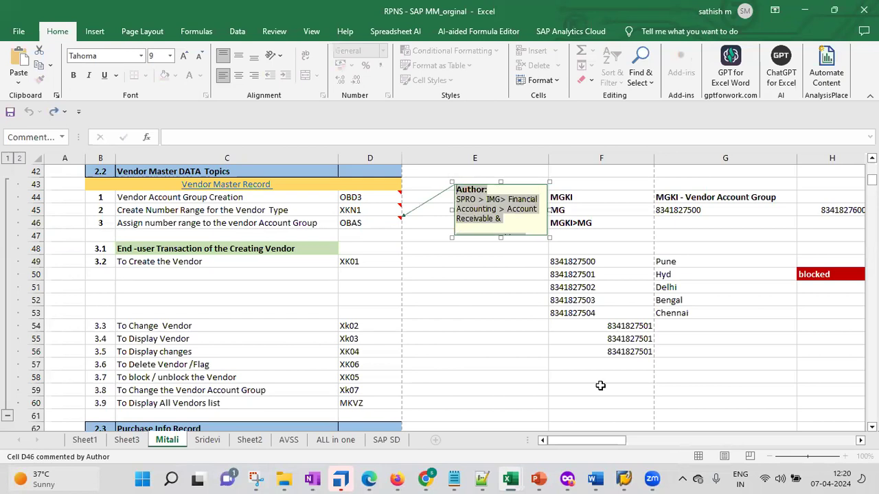
Step: Paste the path into a new text box on slide 19, placed below Pur Org
click(539, 479)
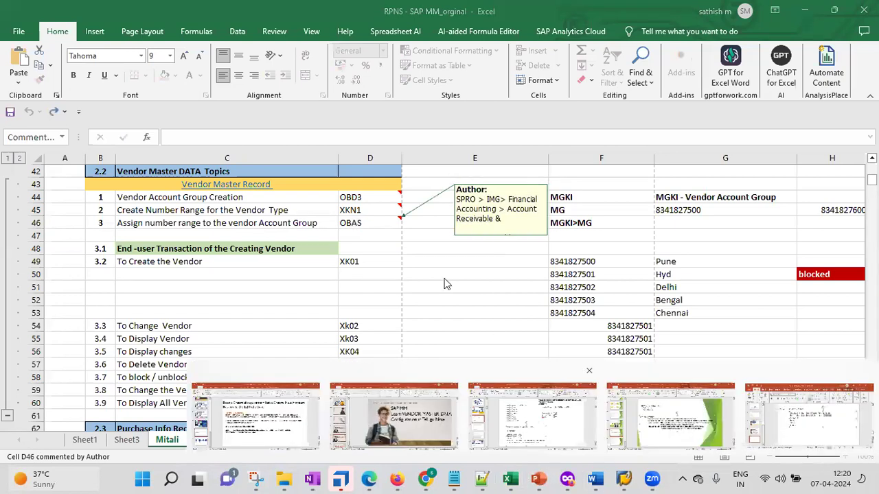
click(532, 415)
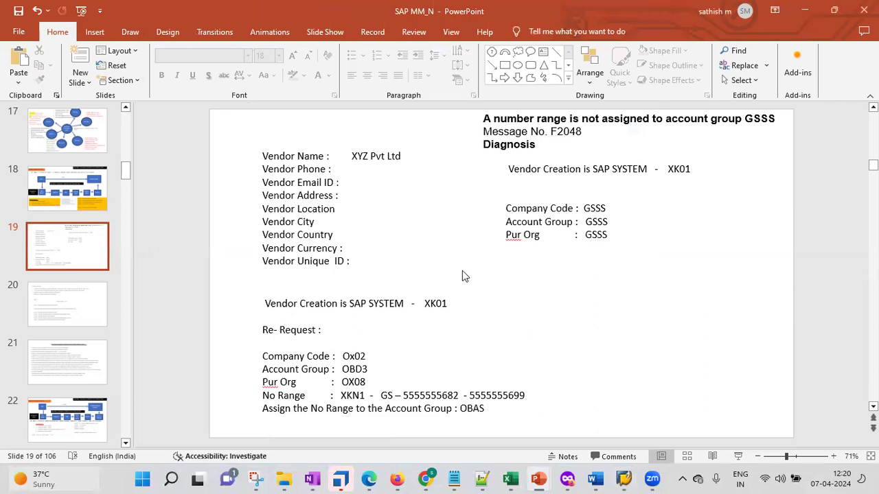
click(543, 52)
click(325, 283)
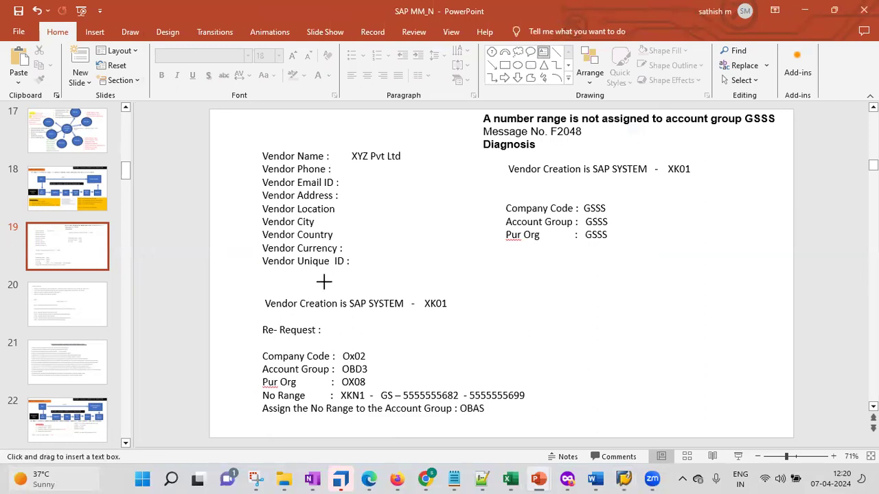
text(Author: SPRO > IMG > Financial Accounting > Account Receivable &  Account Payable > Vendor Accounts > Master Data > Preparation  for creating vendor Master Data > [12/9] –Assign Number Ranges  to Vendor Account Group.)
drag(535, 286, 681, 248)
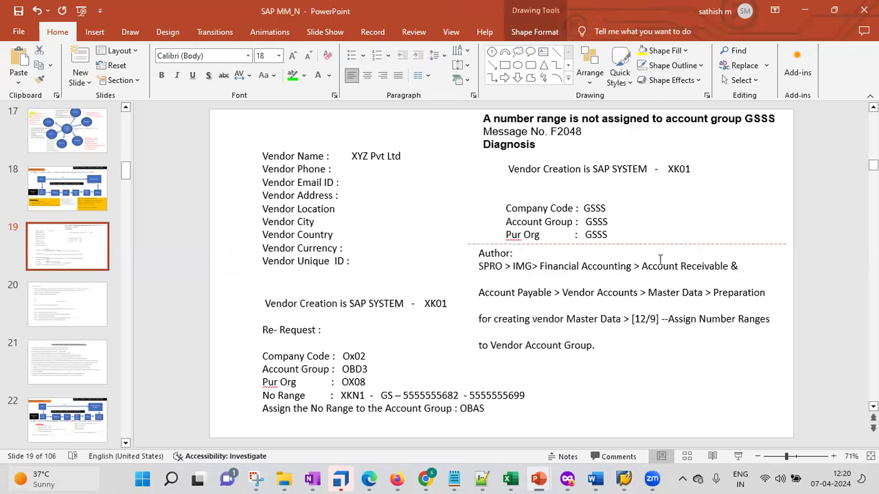
click(625, 478)
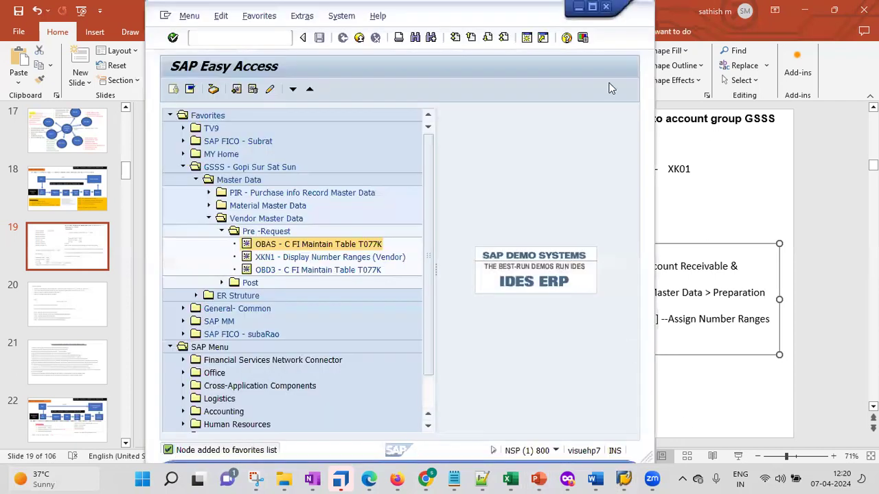
click(663, 250)
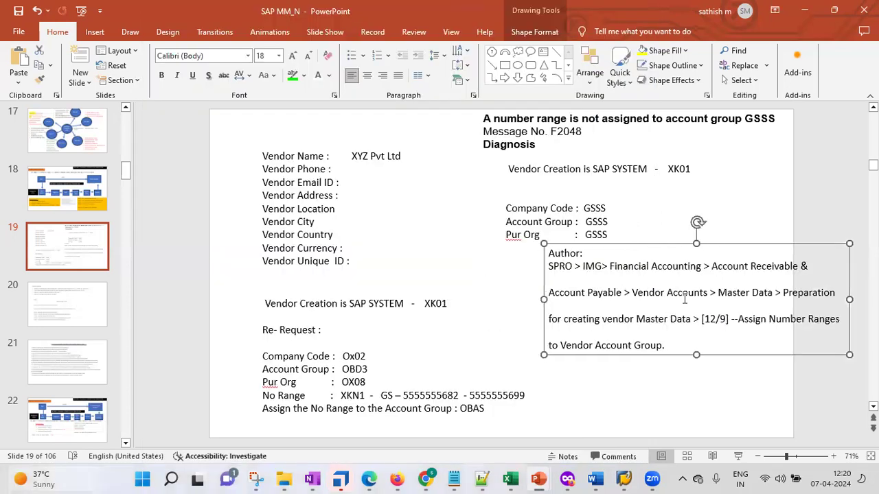
Step: Run SPRO from SAP Easy Access and open the SAP Reference IMG
click(624, 480)
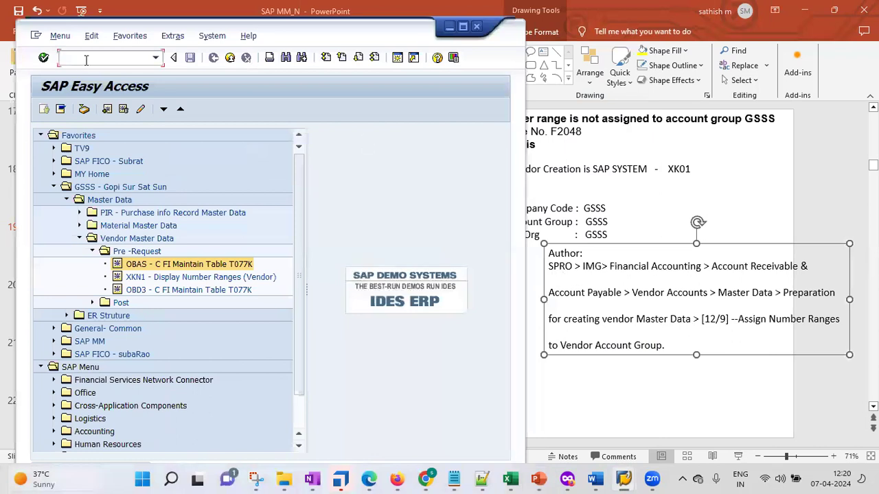
text(spro)
key(Return)
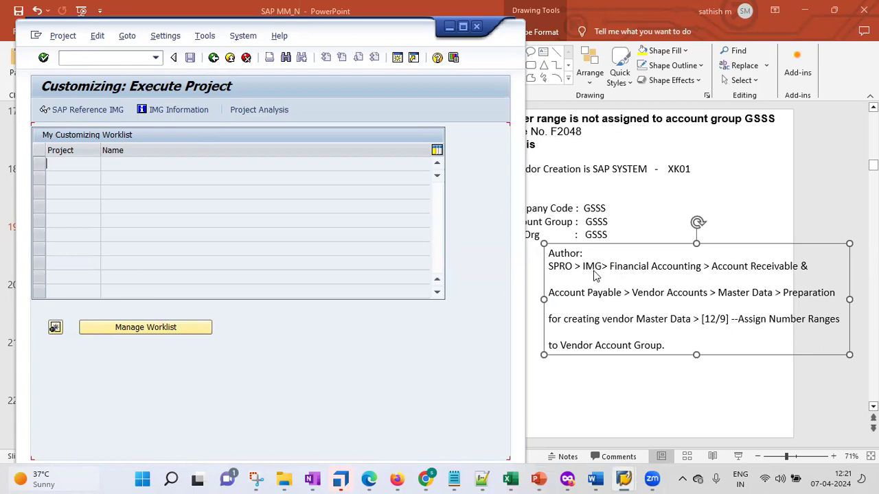
click(101, 112)
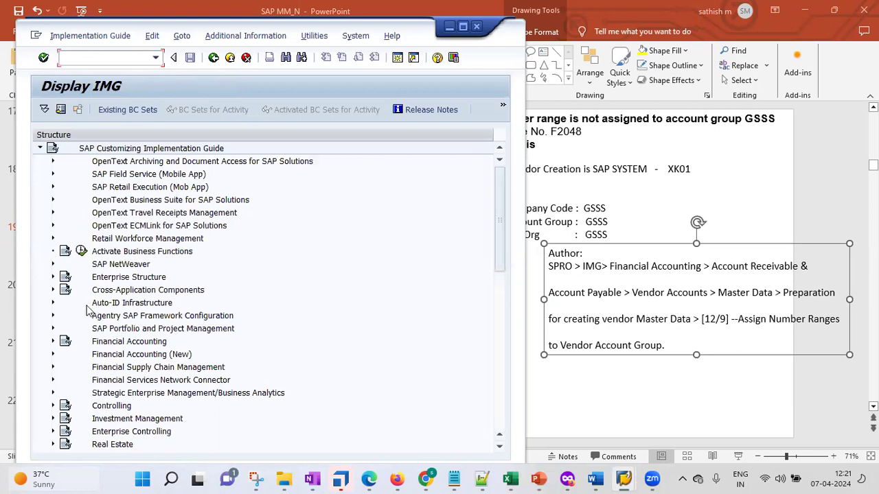
Step: Expand Financial Accounting and then Accounts Receivable and Accounts Payable in the IMG tree
click(114, 280)
click(122, 345)
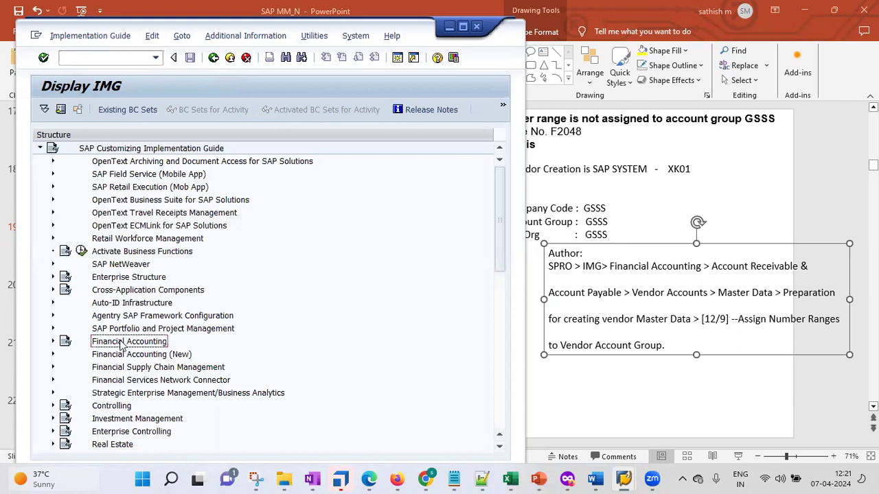
click(186, 356)
click(163, 344)
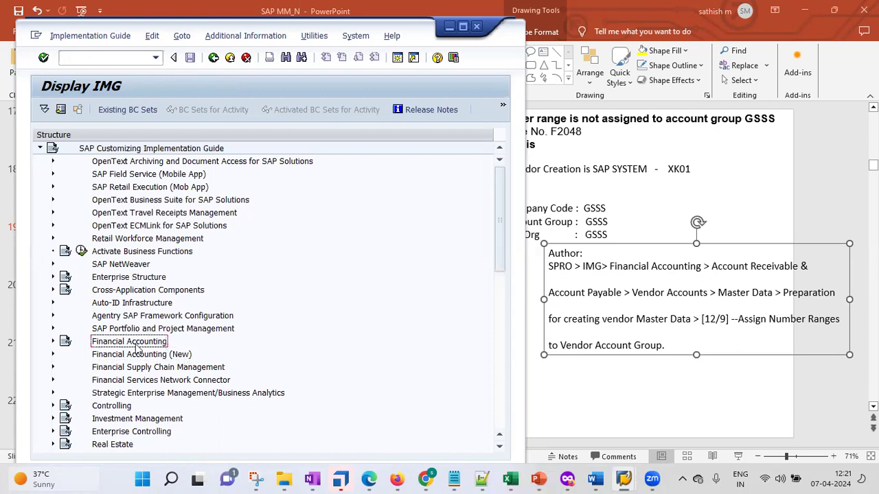
click(53, 342)
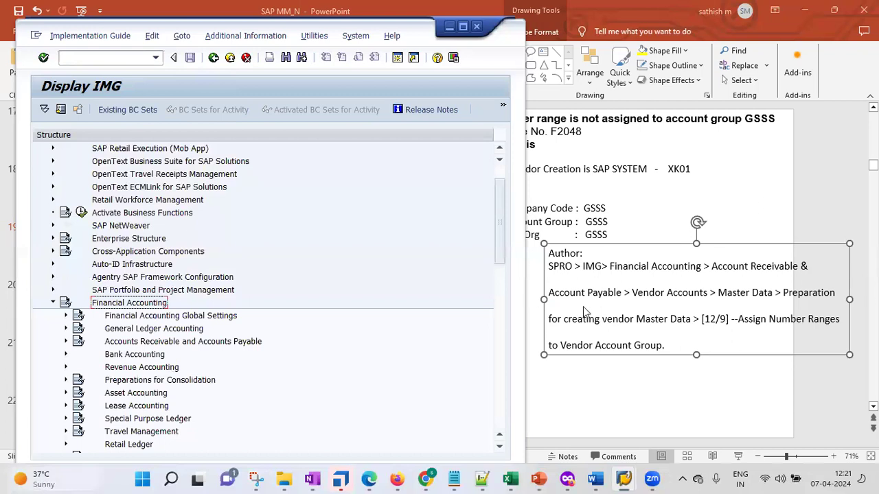
key(Down)
click(91, 343)
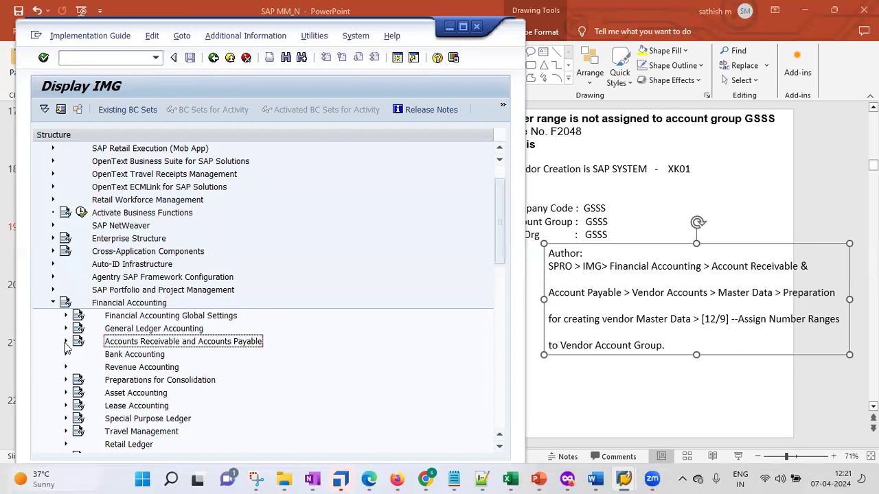
click(66, 342)
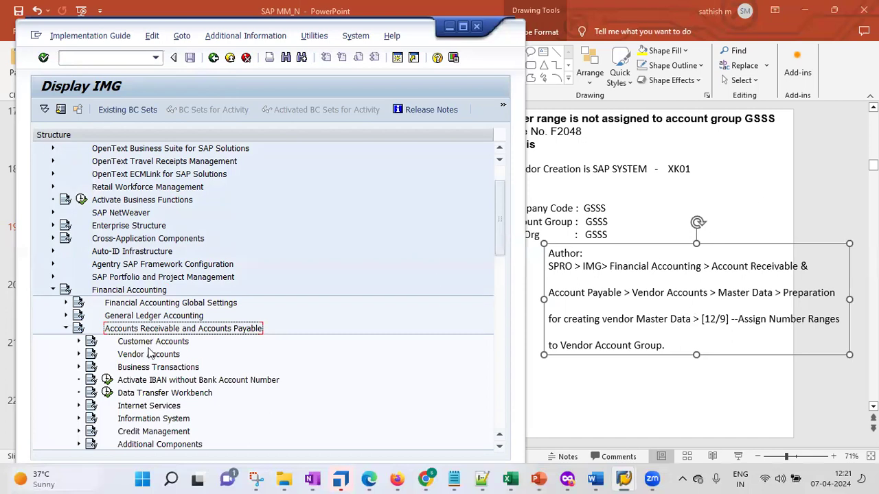
Step: Expand Vendor Accounts > Master Data > Preparations for Creating Vendor Master Data
click(78, 355)
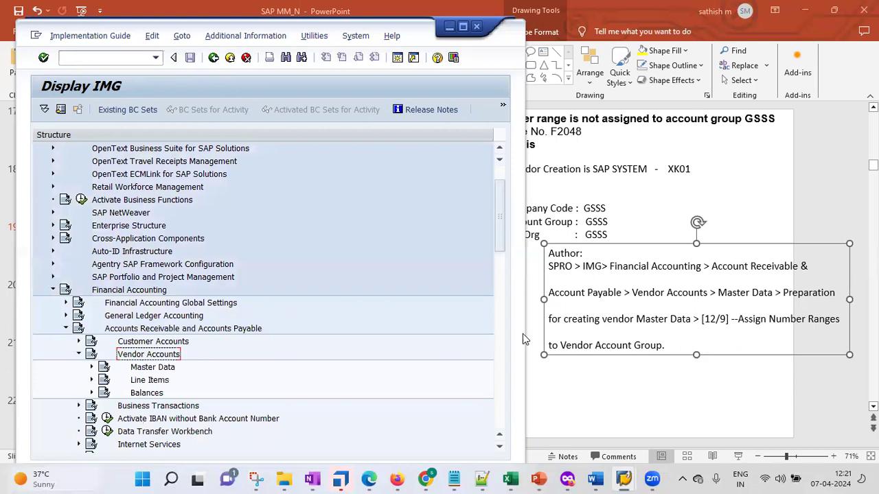
click(92, 368)
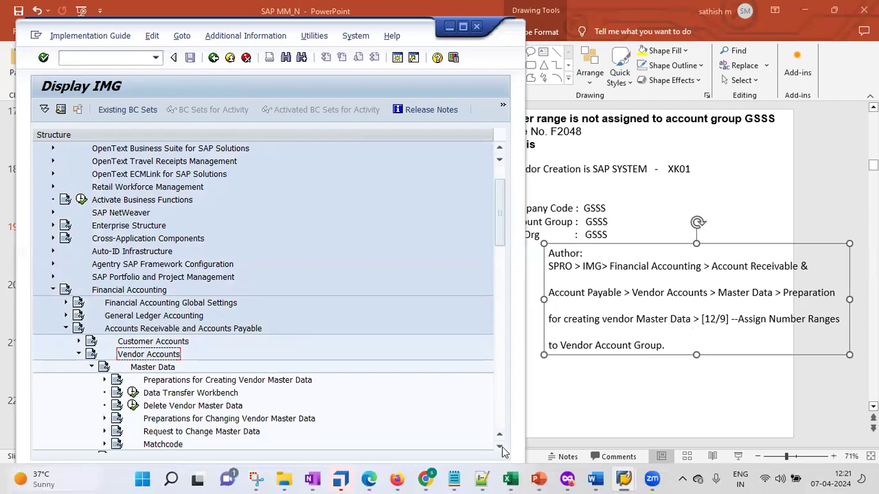
scroll(502, 450, down, 4)
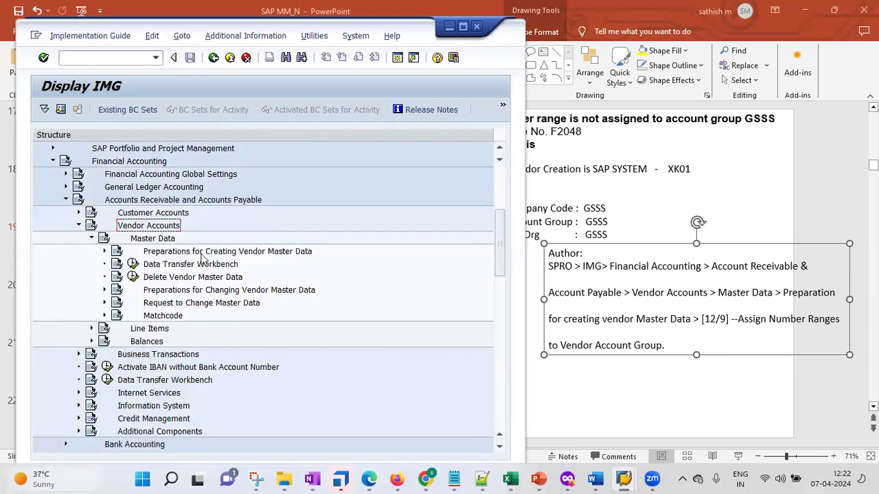
click(105, 253)
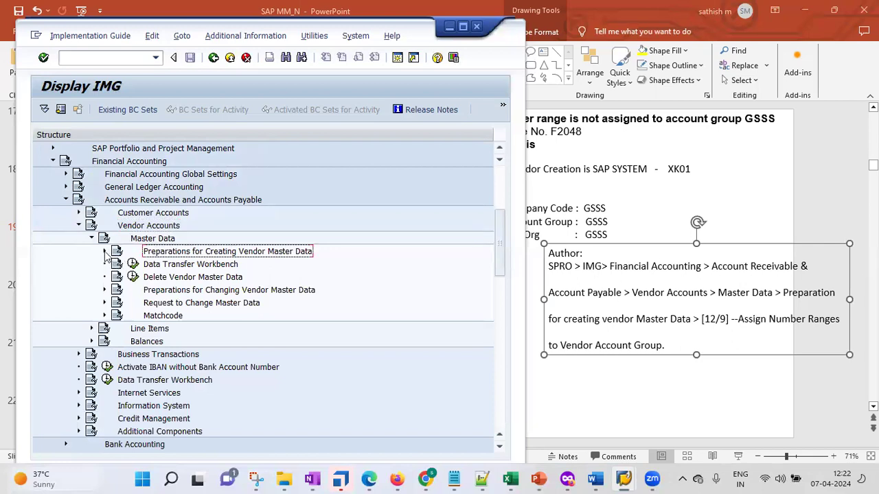
click(105, 253)
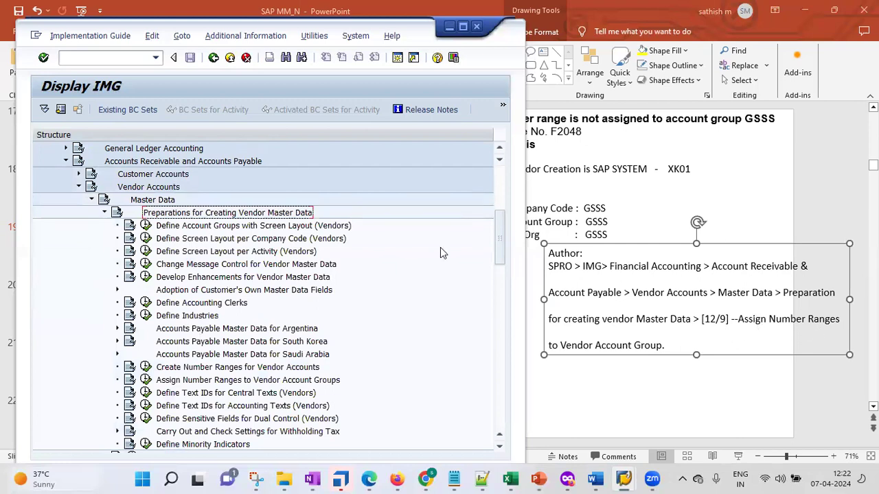
Step: Run the Assign Number Ranges to Vendor Account Groups activity from the preparations list
key(Down)
key(Down)
key(Down)
key(Down)
key(Down)
click(215, 304)
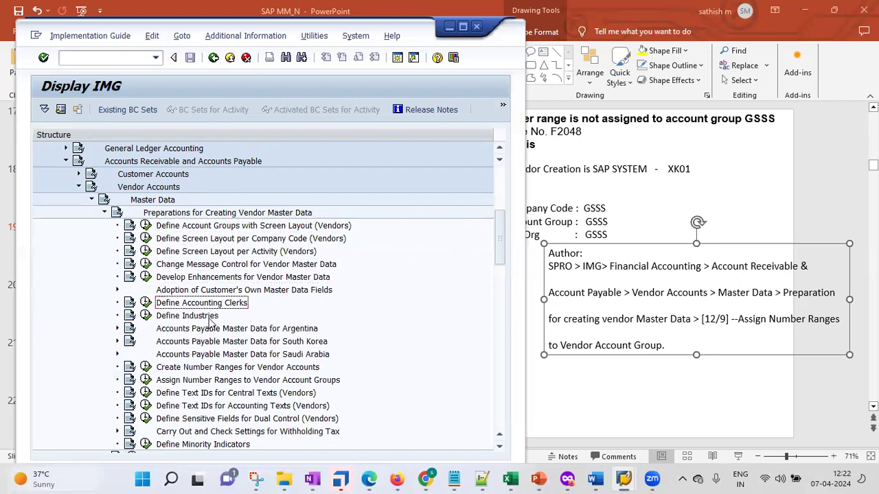
click(215, 330)
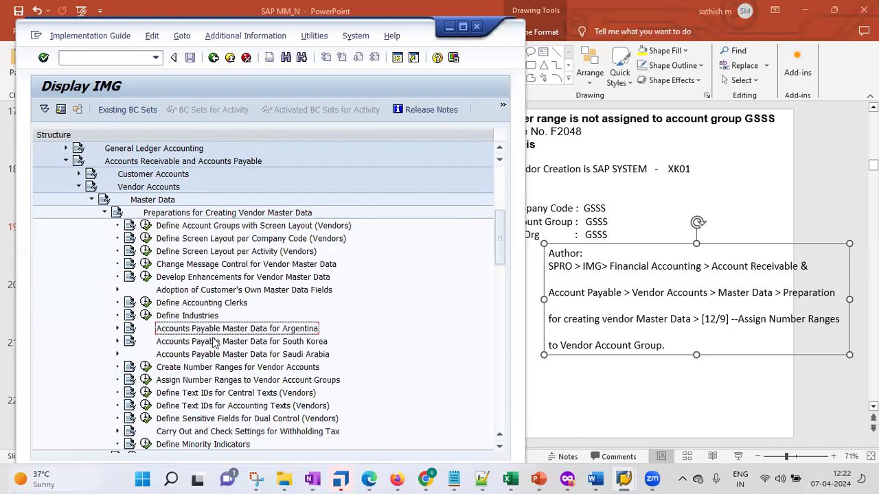
click(217, 356)
click(216, 369)
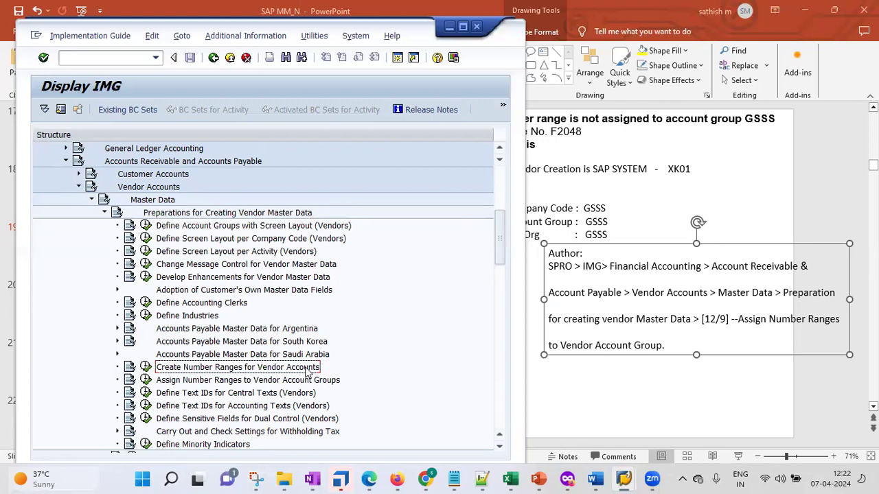
click(216, 381)
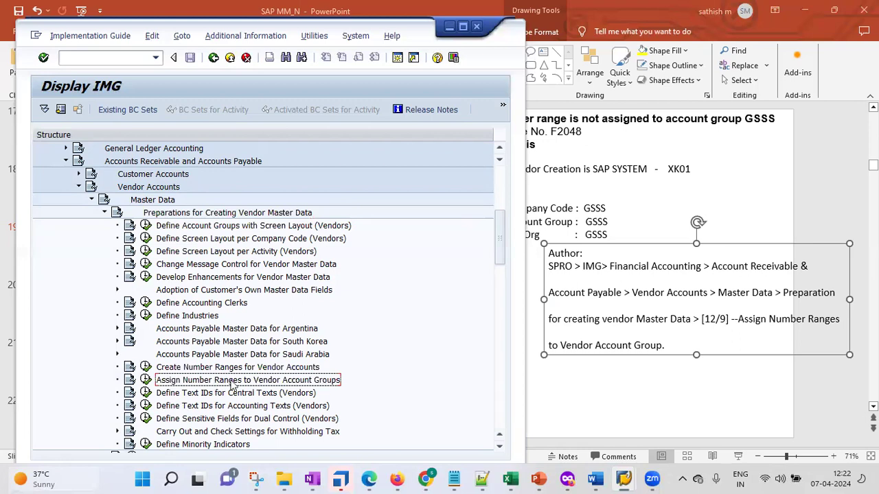
click(145, 383)
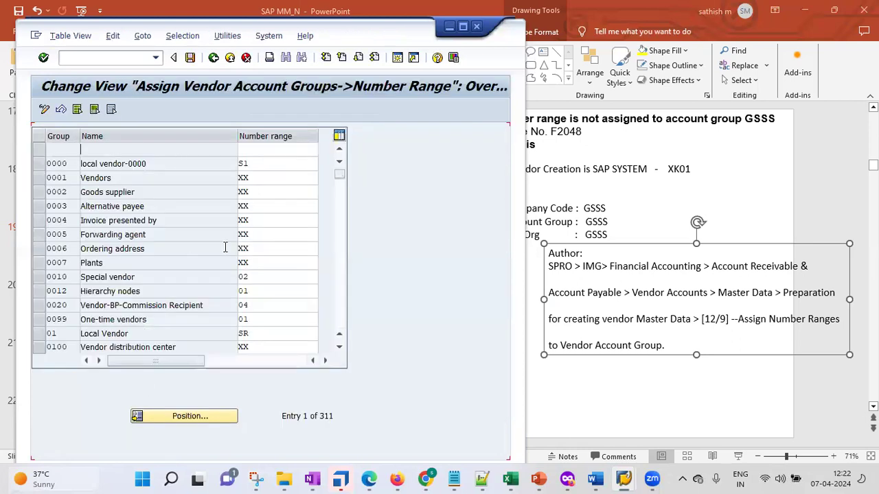
Step: Position the table on account group GSSS and list available number ranges for its blank field
click(204, 416)
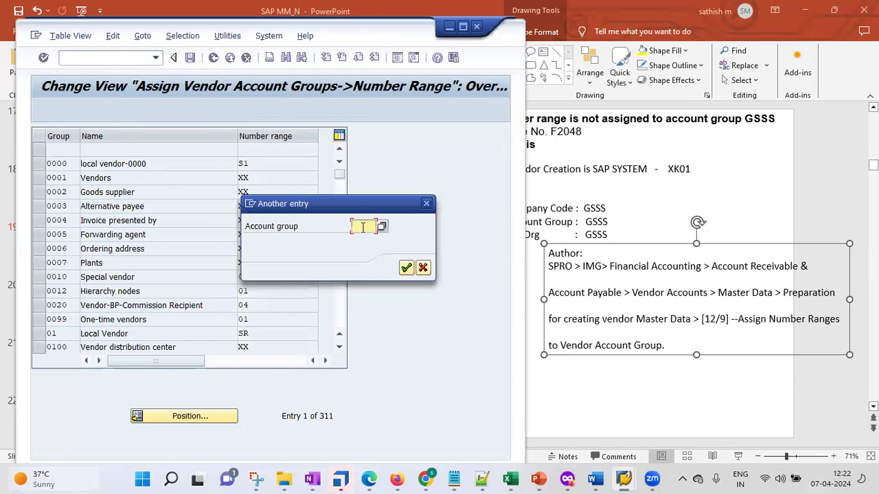
text(g)
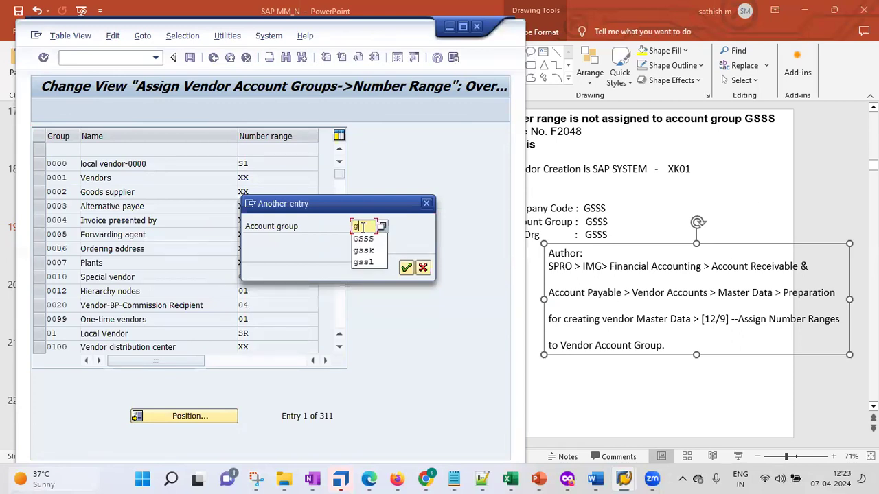
text(sss)
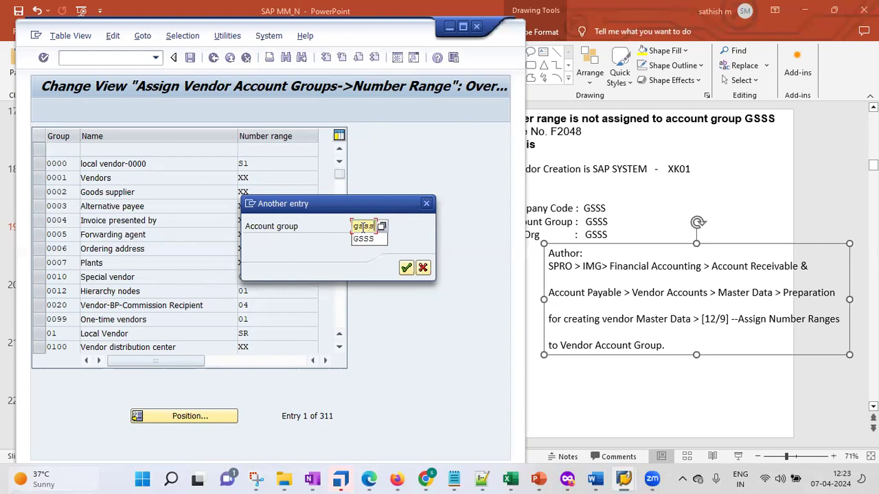
click(406, 268)
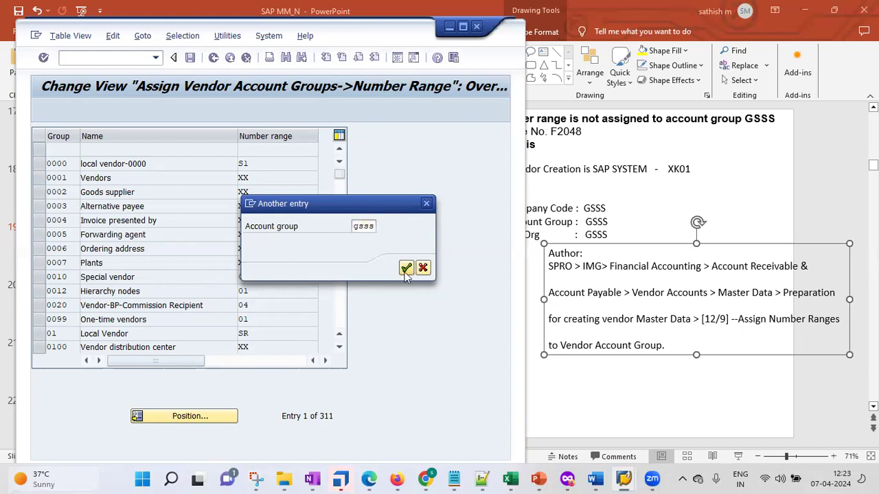
click(406, 269)
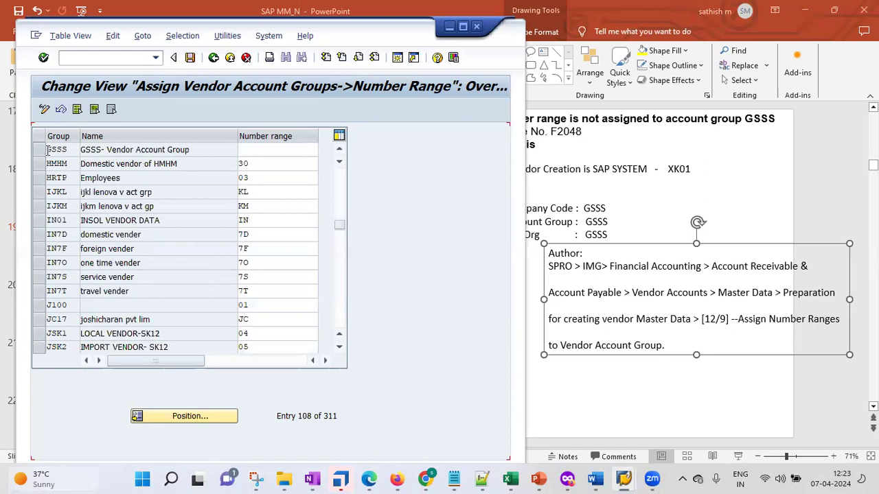
click(97, 151)
click(286, 150)
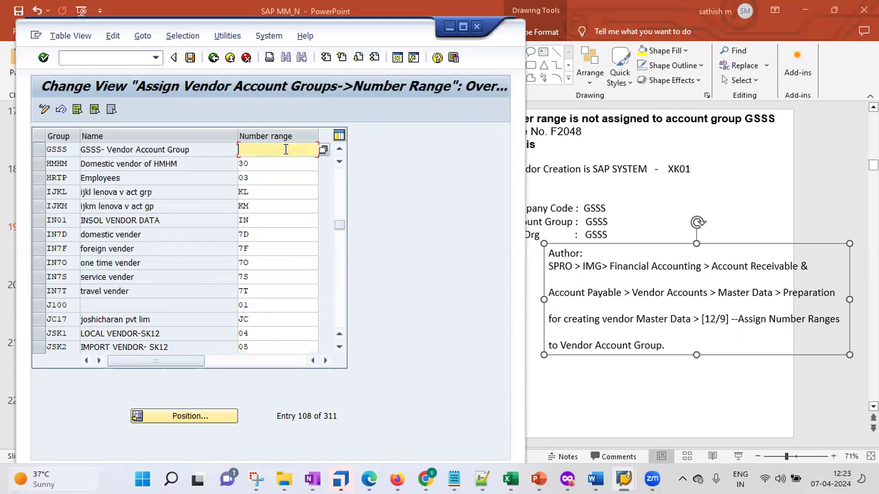
click(324, 153)
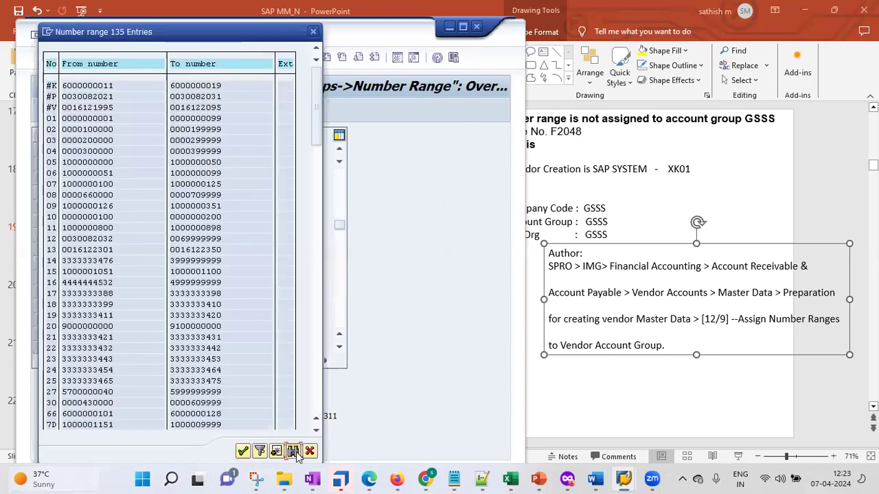
Step: Search the number range list for 'gs', choose range GS for GSSS, and save
click(293, 450)
text(g)
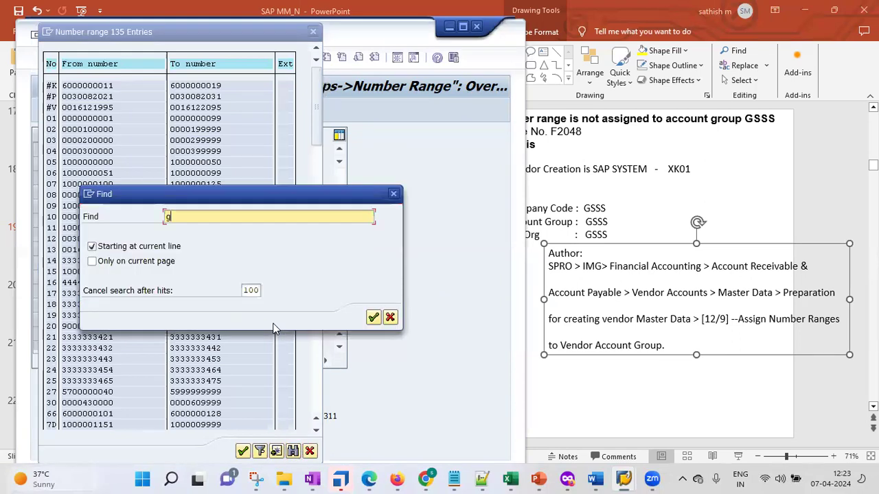
text(s)
key(Return)
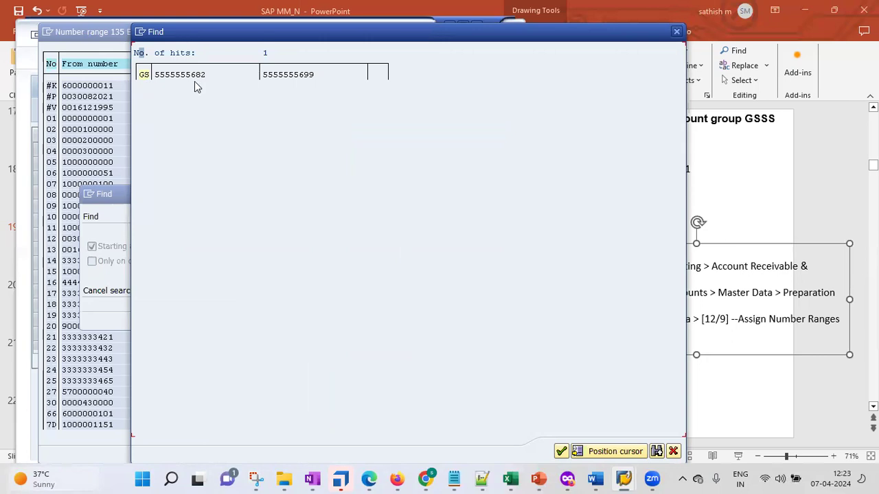
click(144, 75)
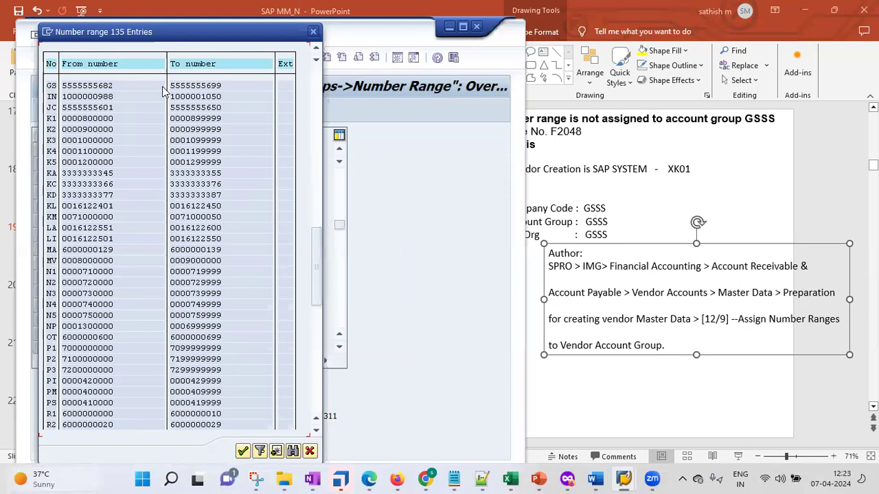
double_click(68, 87)
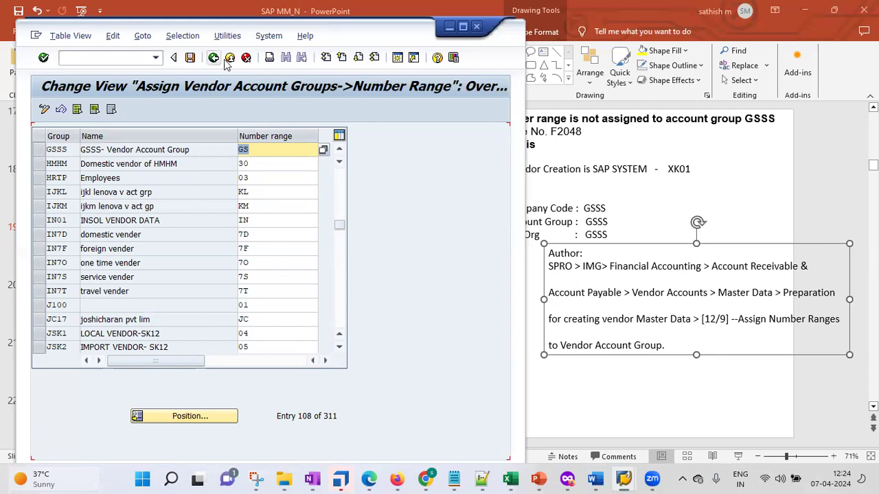
click(191, 60)
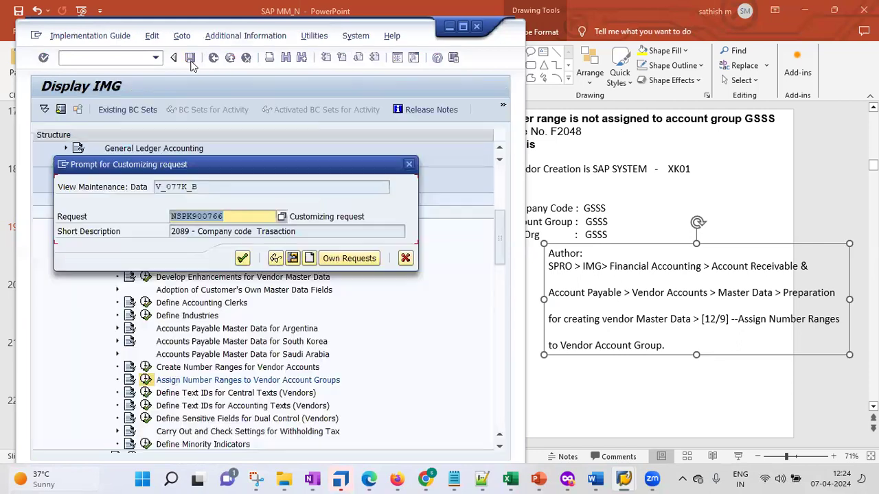
Step: Save the GS range assignment, start vendor creation with /nxk01, and delete PowerPoint's Author box
click(242, 257)
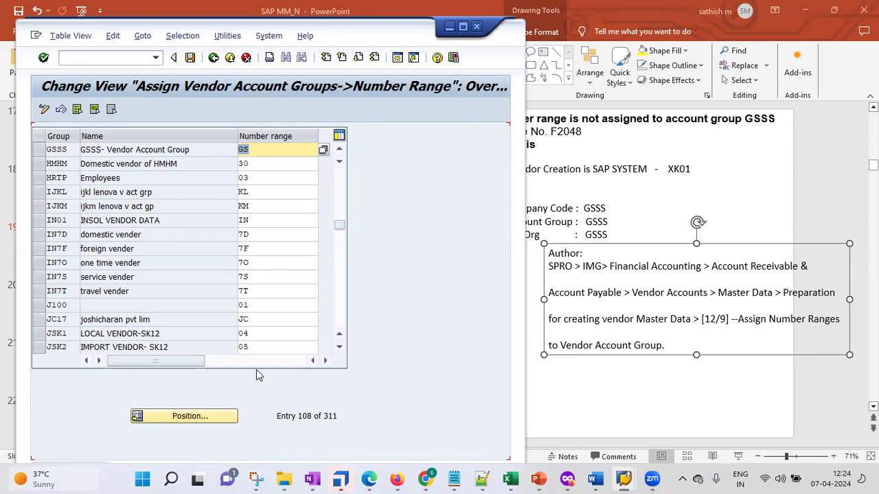
click(102, 55)
text(/)
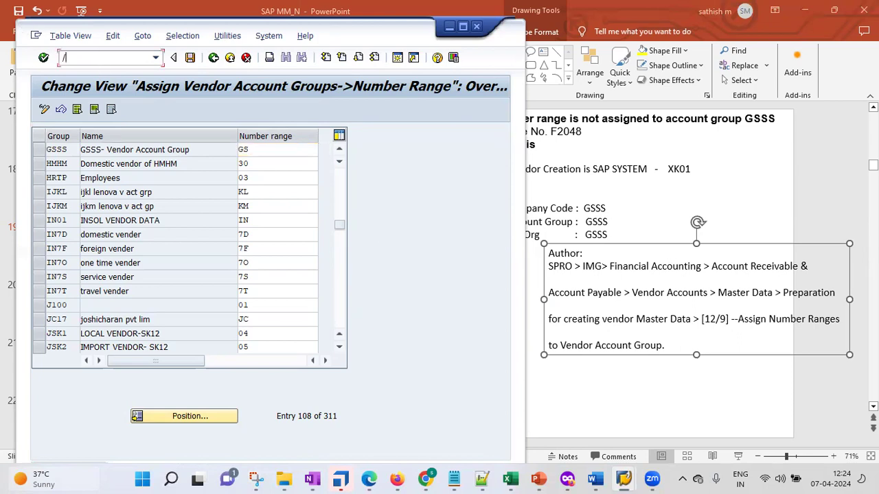
text(nxk01)
key(Return)
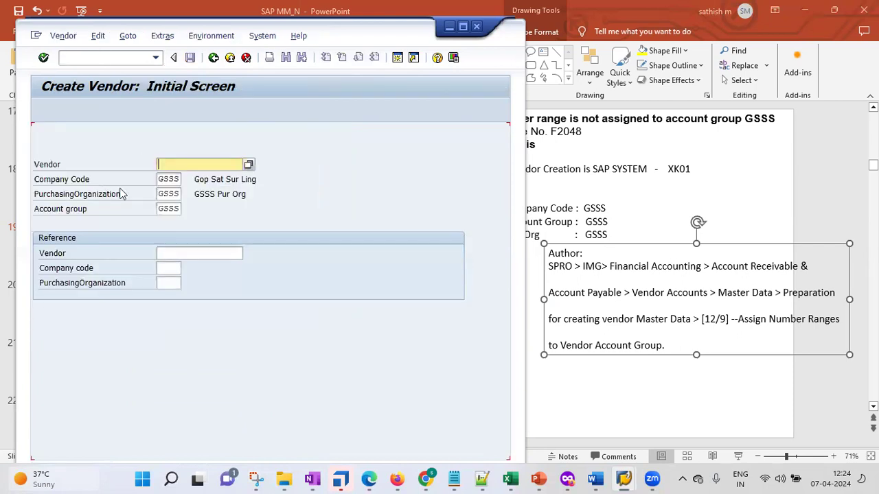
click(755, 246)
key(Delete)
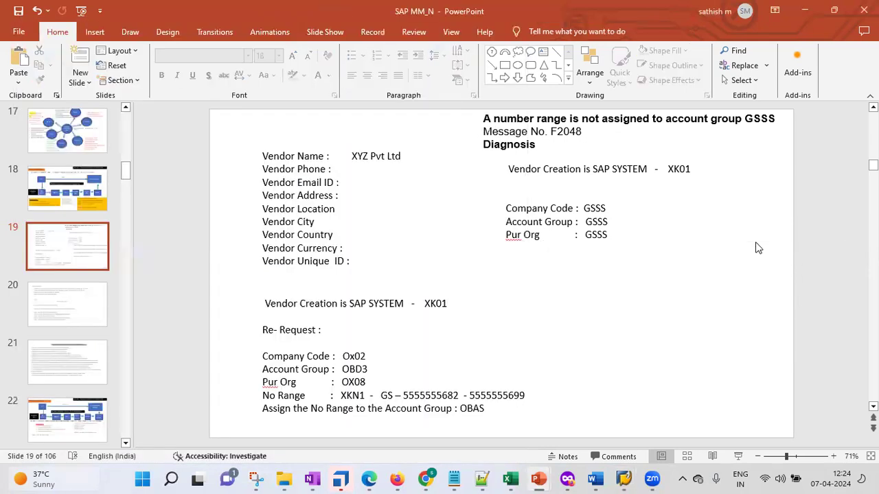
Step: Append '- Gsss> gs' to the OBAS line on slide 19, then minimise PowerPoint
click(502, 407)
text(-)
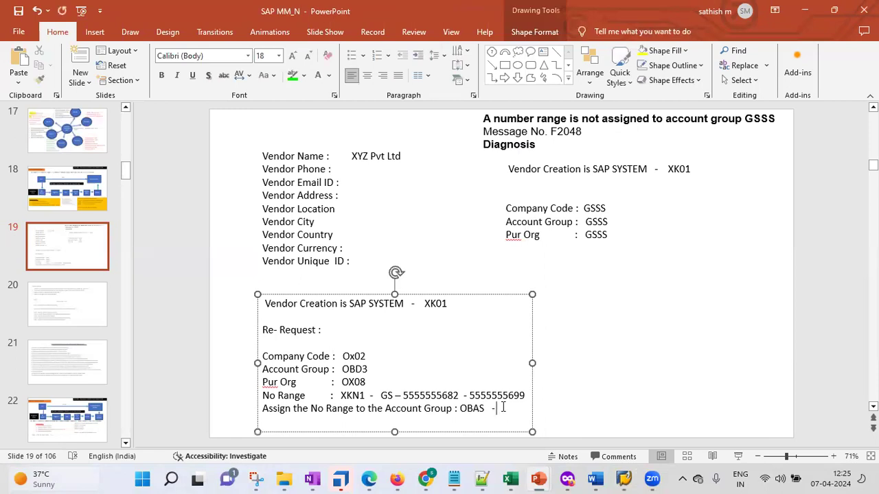
text( Gsss> gs)
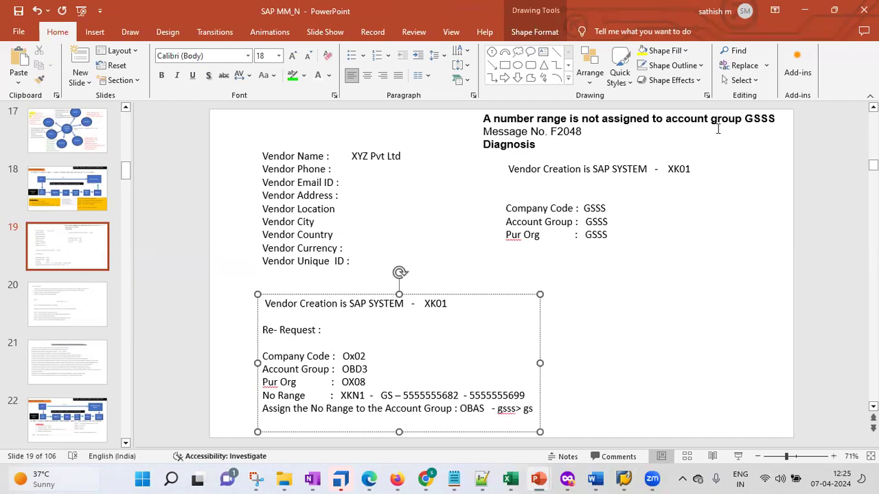
click(805, 10)
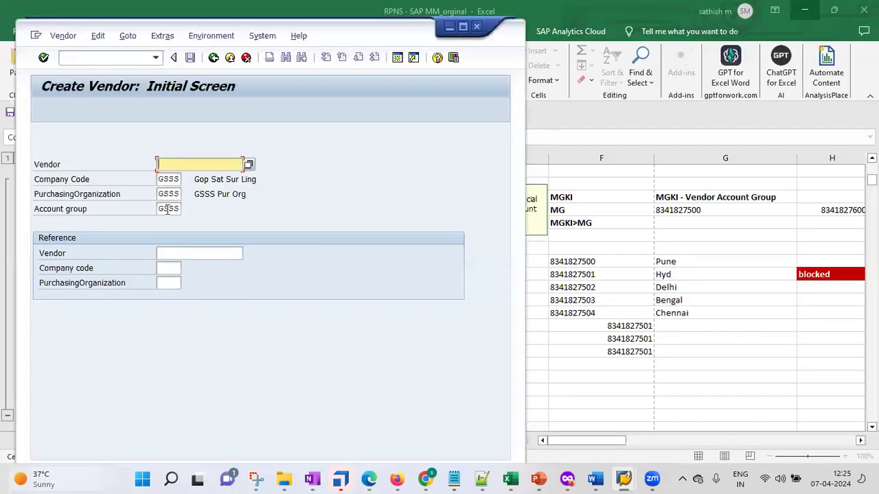
Step: Advance to the Create Vendor Address screen, where the vendor number shows INTERNAL
key(Return)
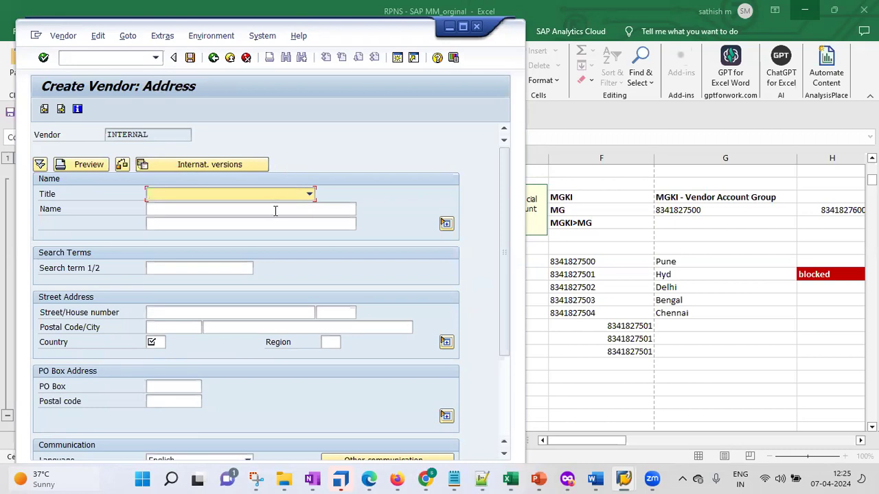
drag(108, 136, 145, 135)
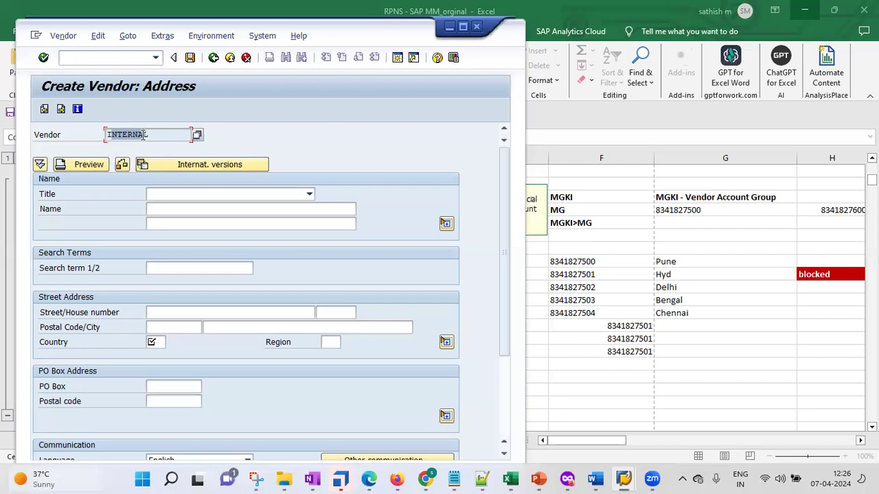
click(309, 195)
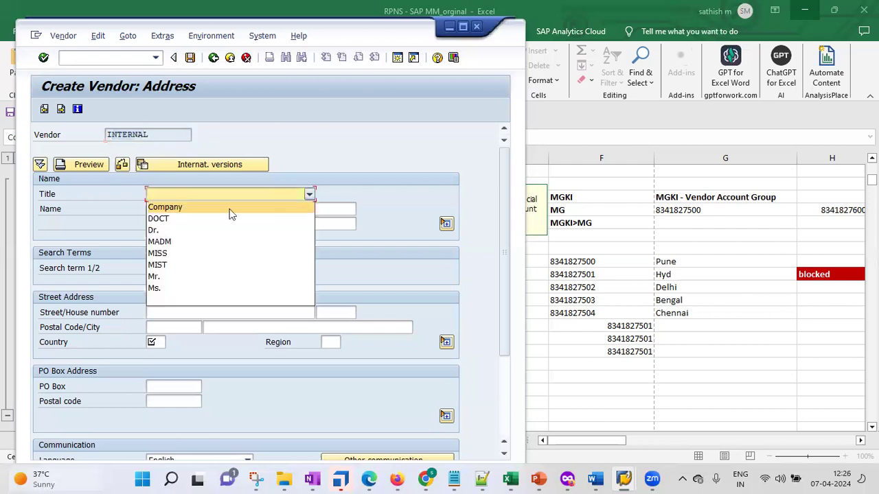
Step: Set title Company, enter the vendor's company name, and search term GSSS
click(222, 208)
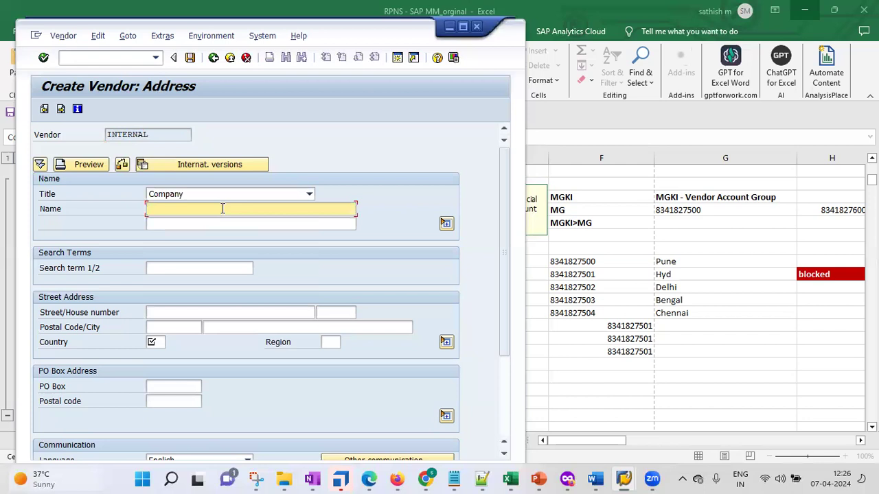
text(Mr Vendor 1 - Goup Pvt Ltd)
click(178, 266)
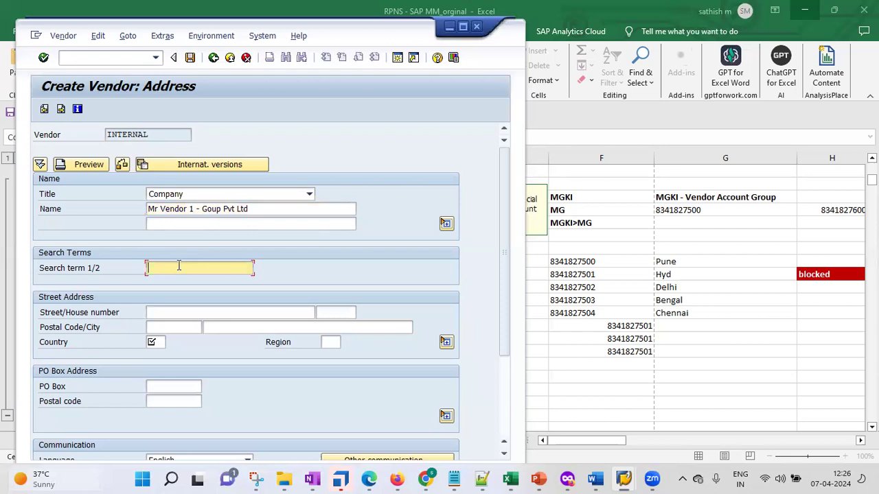
text(GSSS)
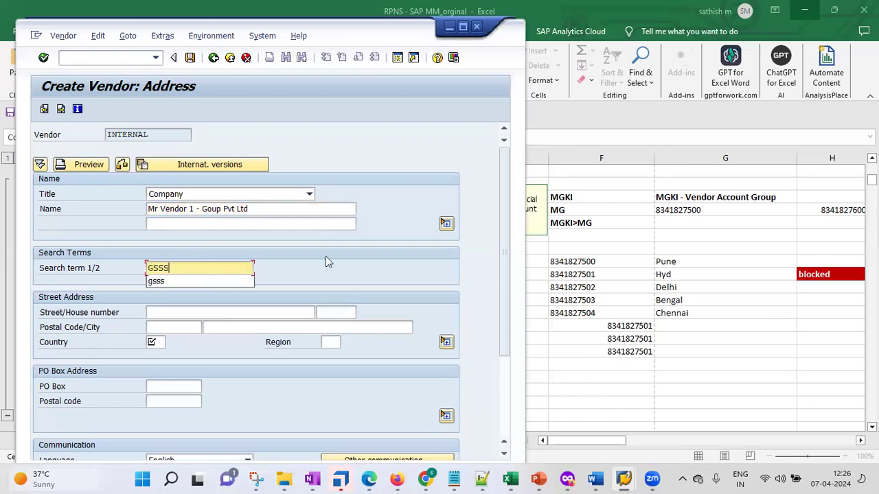
click(478, 261)
drag(499, 231, 501, 300)
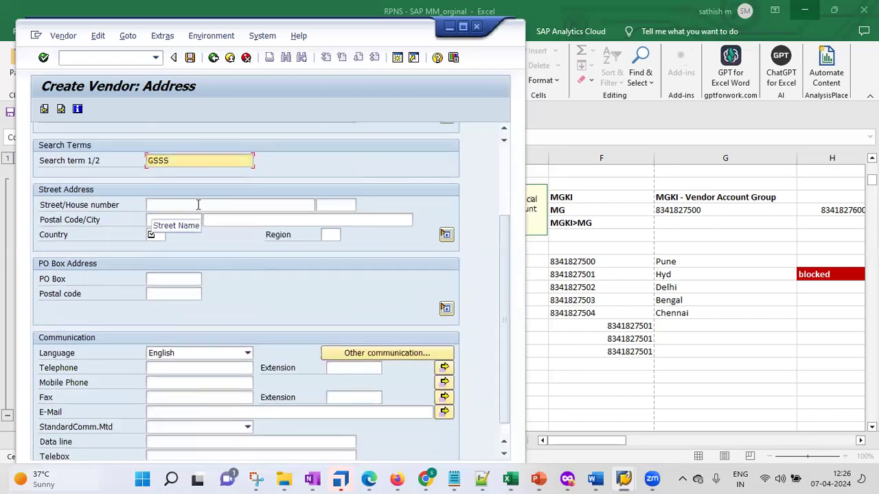
Step: Fill in the vendor's street and house number
click(198, 204)
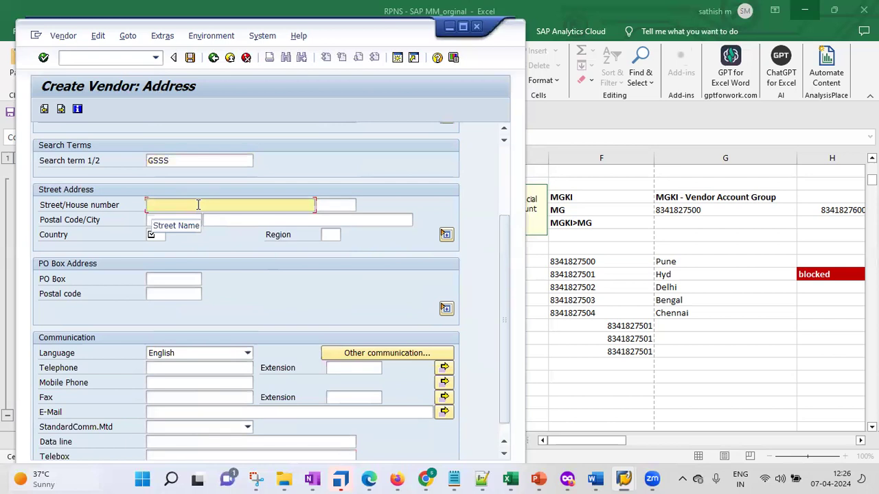
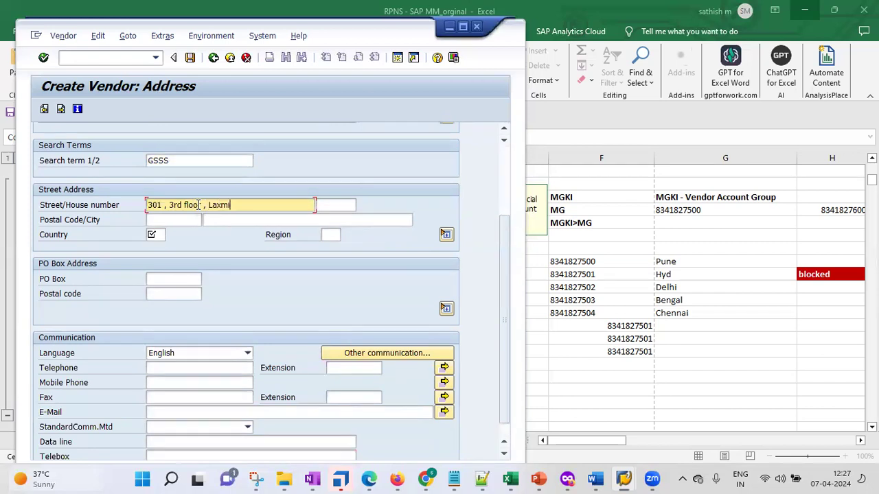
click(164, 219)
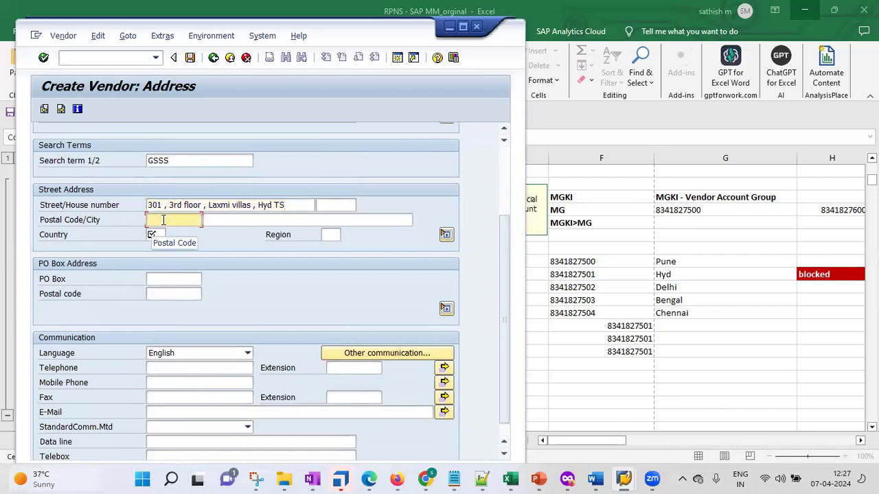
Step: Enter the postal code and city, country IN, and region 01 (Andra Pradesh)
text(5)
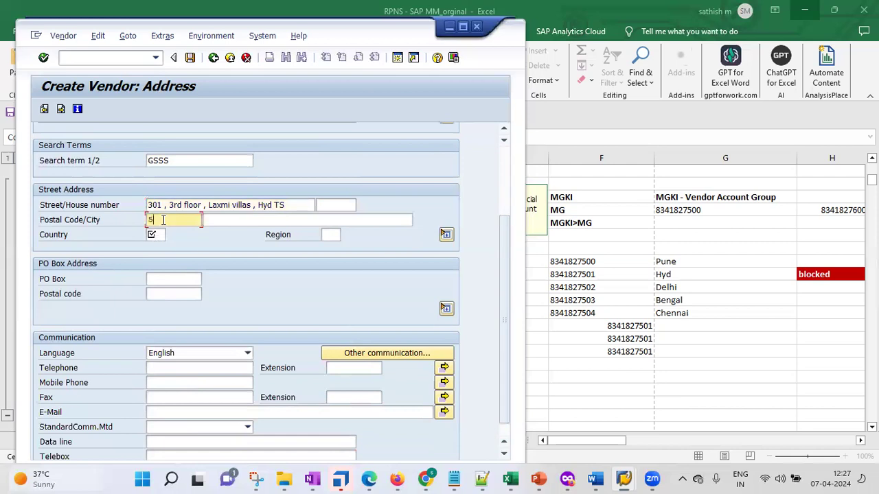
text(00000)
click(231, 218)
text(H)
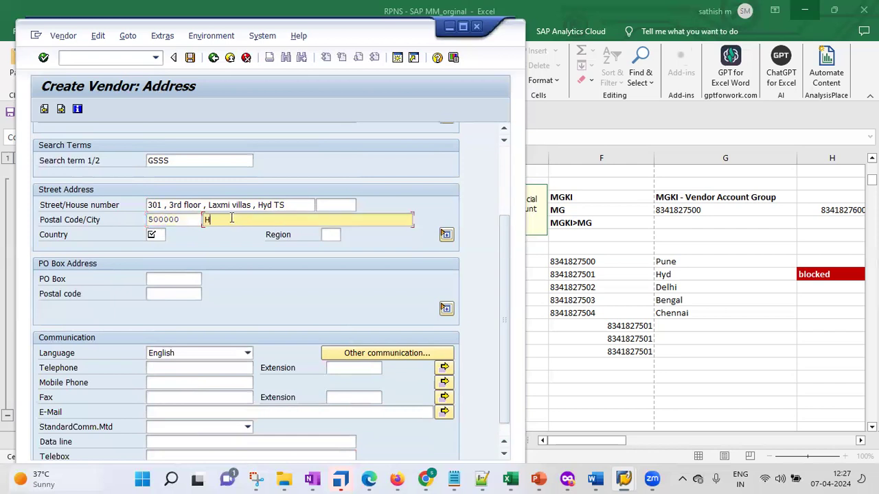
text(yderbad)
click(224, 219)
text(abad)
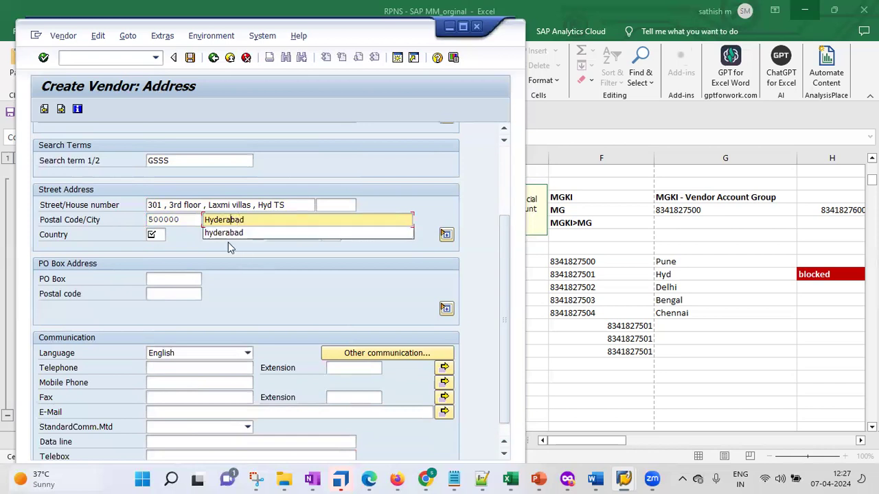
click(246, 232)
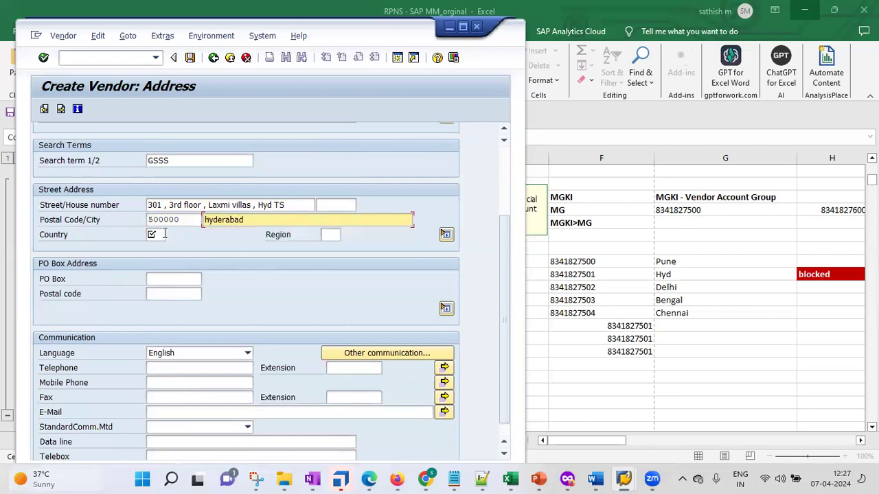
click(165, 236)
text(in)
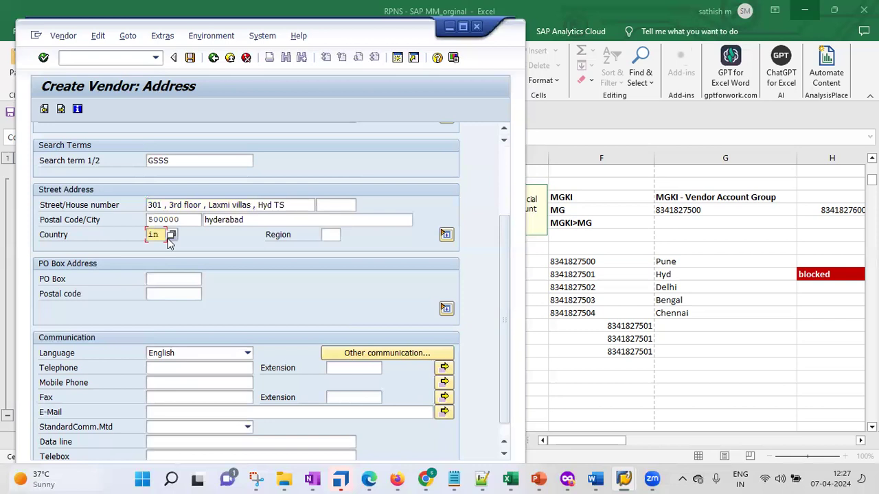
click(331, 235)
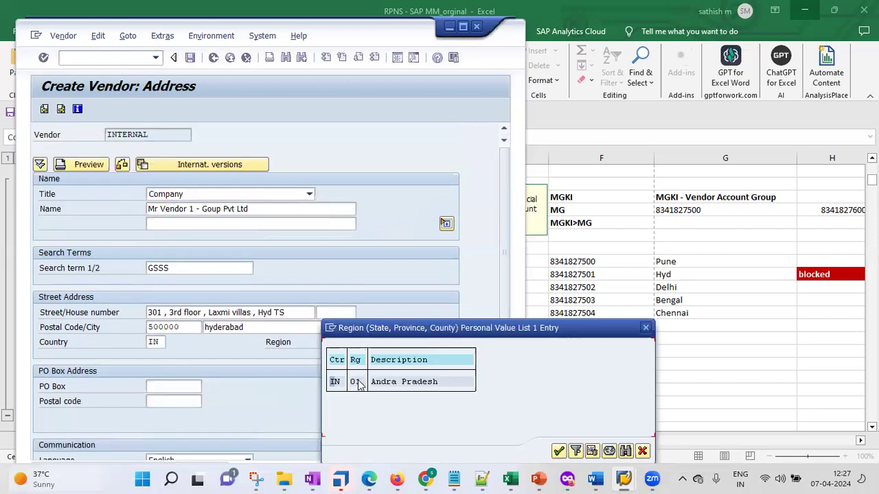
double_click(358, 384)
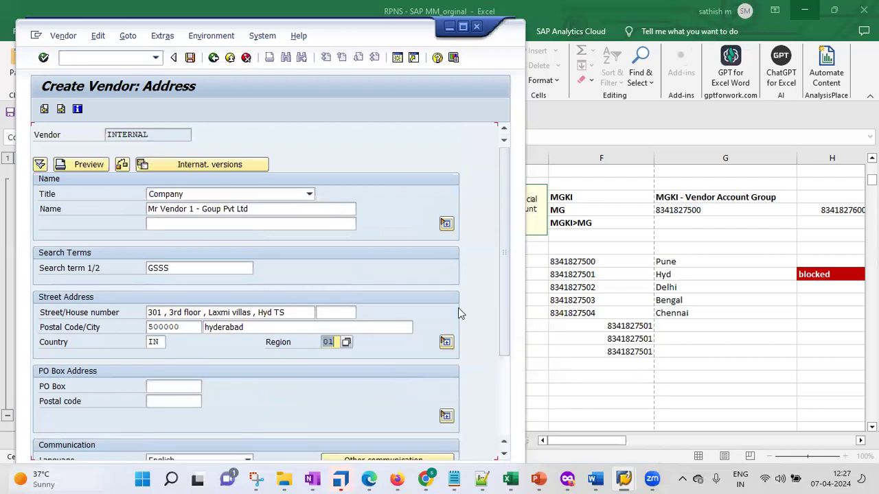
mouse_move(539, 479)
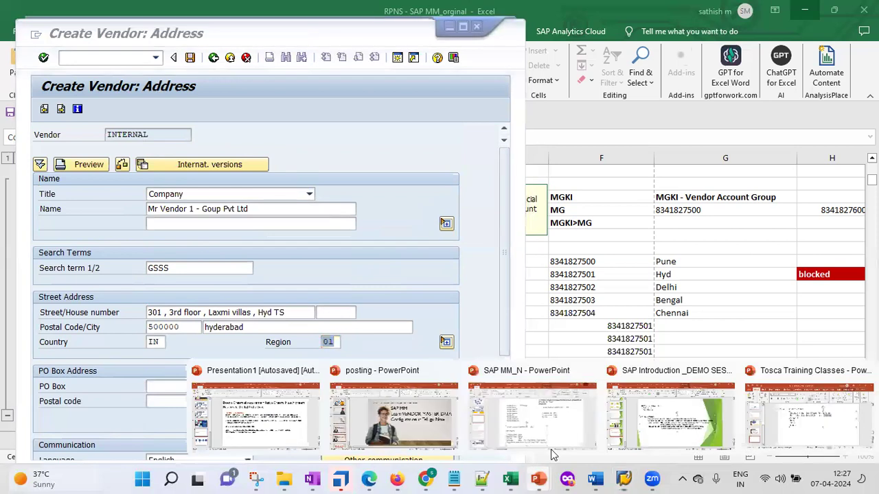
click(539, 426)
click(312, 168)
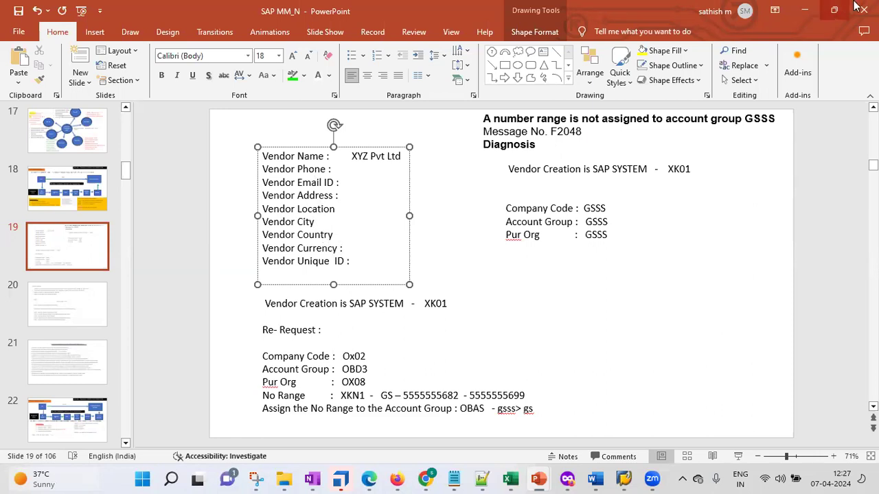
click(804, 10)
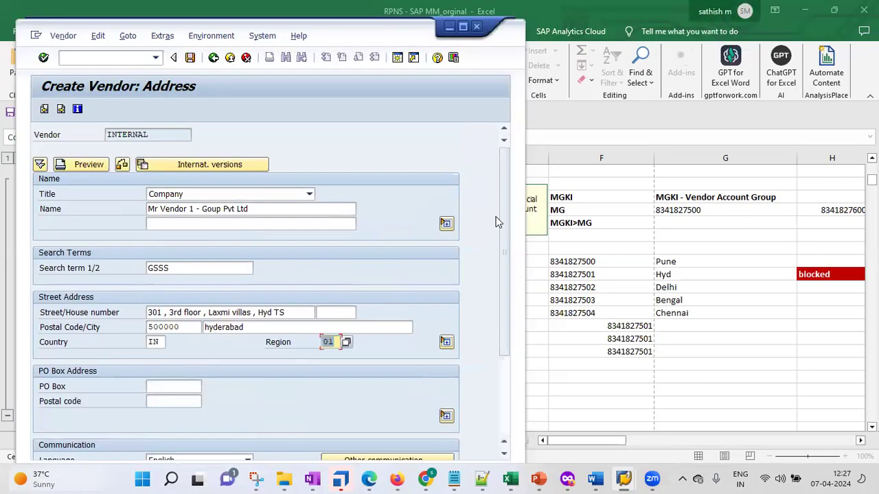
Step: Add the vendor's mobile phone number and e-mail address under Communication
drag(504, 255, 503, 330)
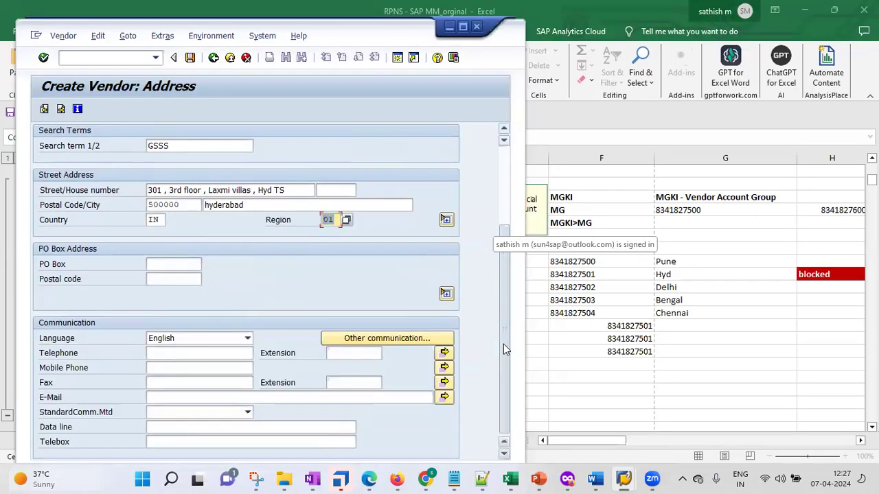
click(247, 342)
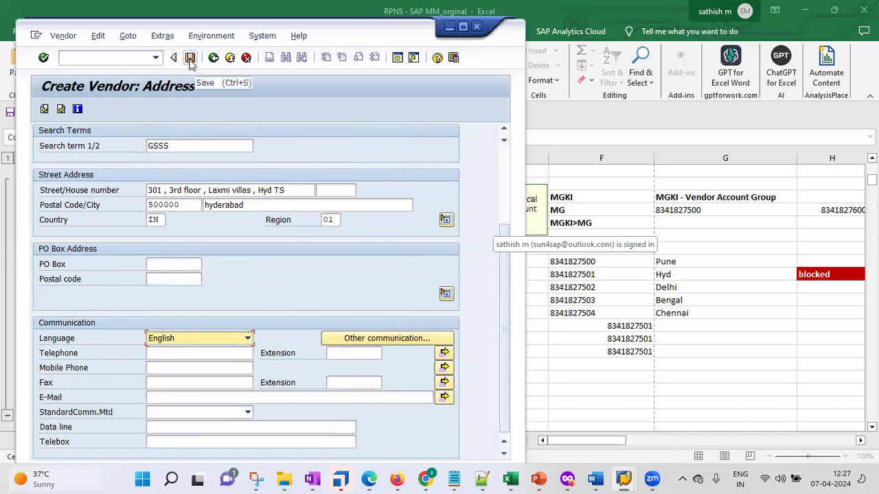
click(169, 368)
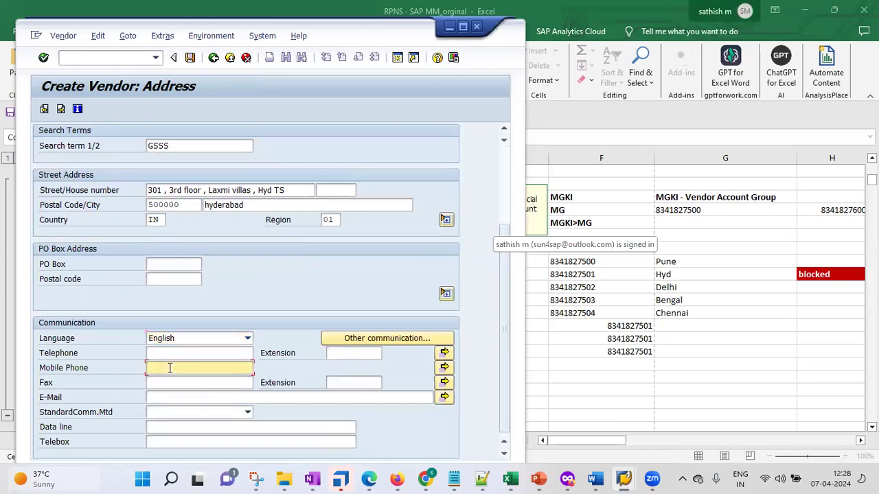
text(9999999999)
click(178, 395)
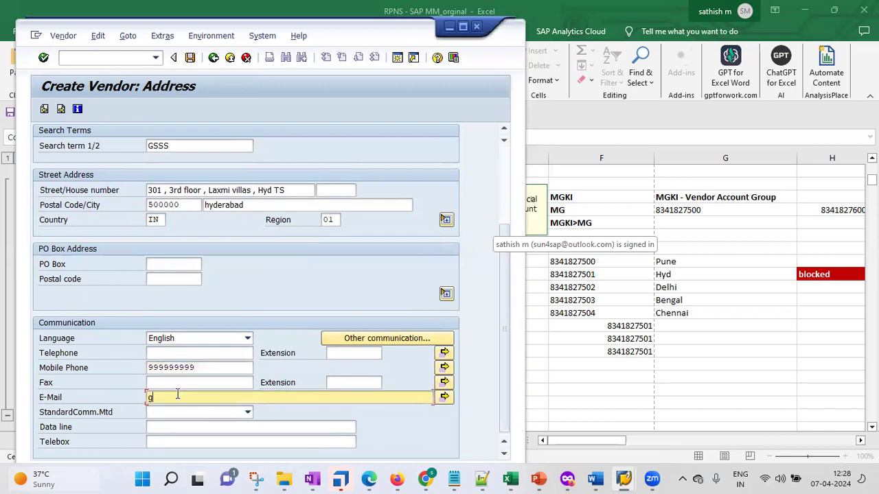
Step: Shorten the over-long street entry by one character and continue to accounting information
click(190, 58)
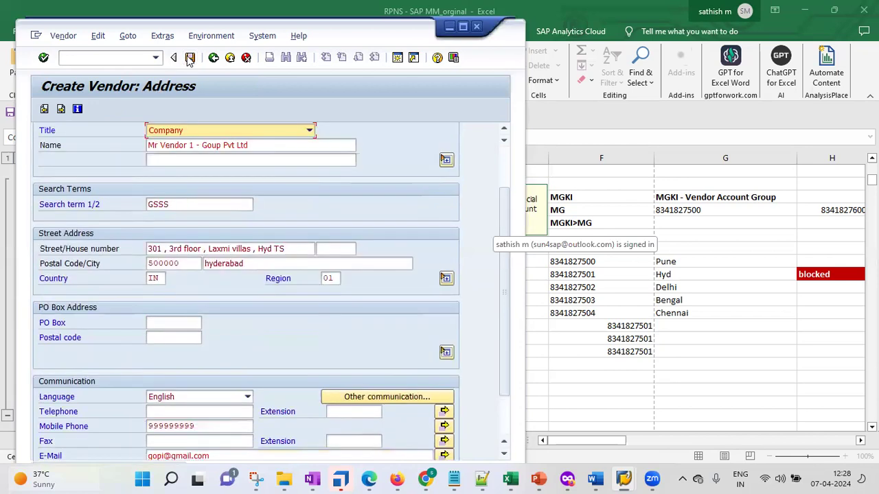
double_click(242, 67)
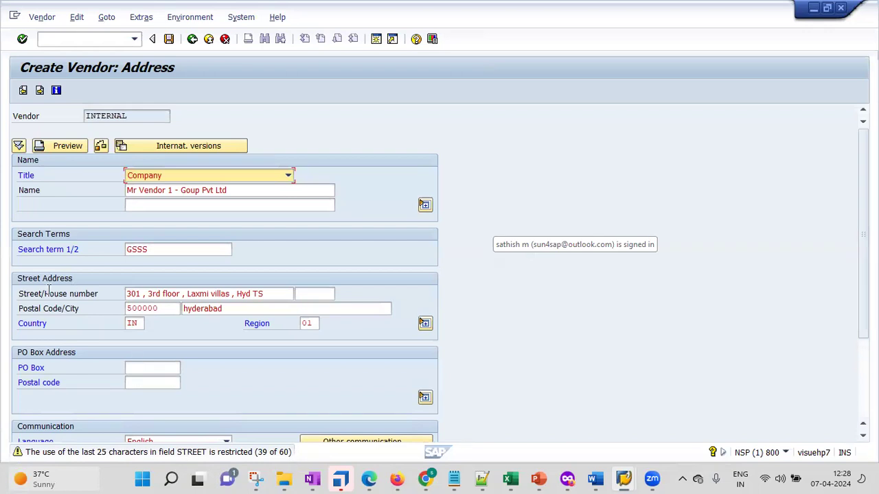
click(280, 291)
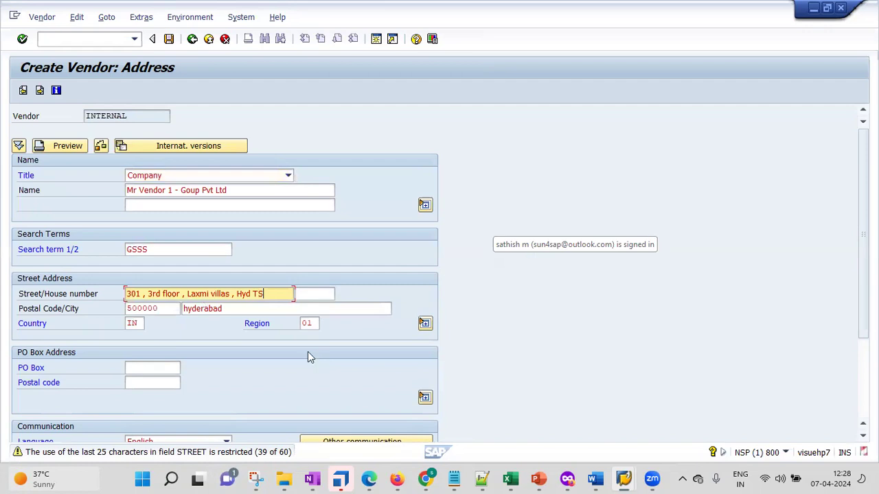
key(BackSpace)
key(BackSpace)
key(BackSpace)
key(BackSpace)
key(BackSpace)
key(BackSpace)
key(BackSpace)
key(BackSpace)
click(22, 39)
click(22, 40)
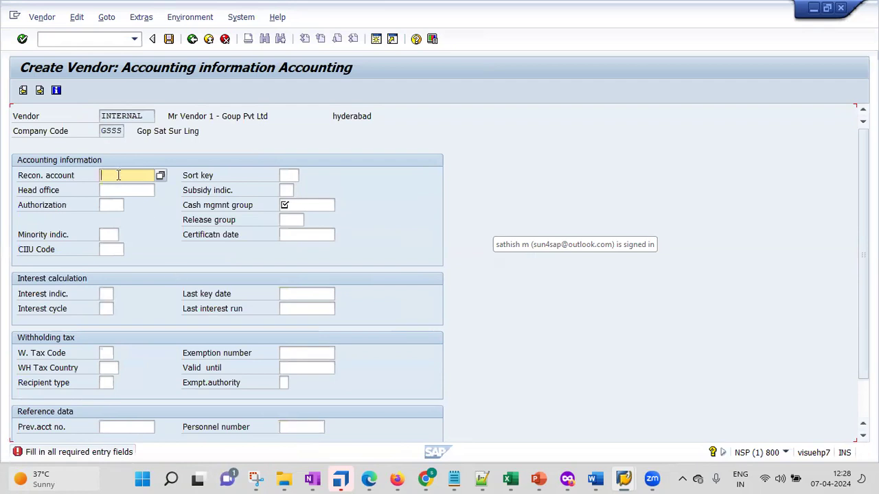
Step: Set reconciliation account 160000 and cash management group A1
text(v)
key(BackSpace)
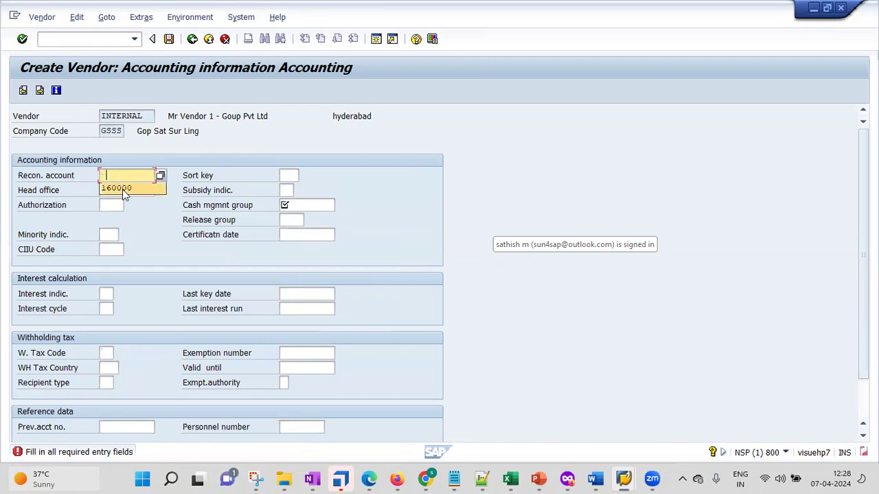
click(124, 187)
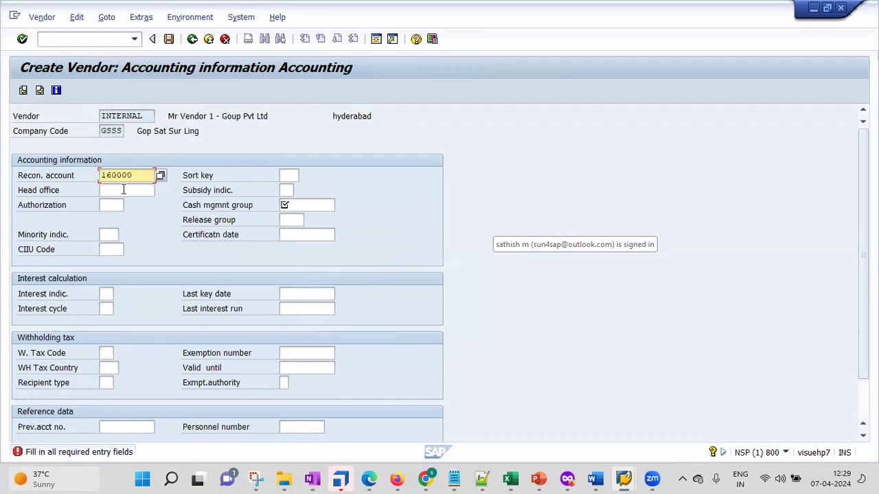
click(315, 205)
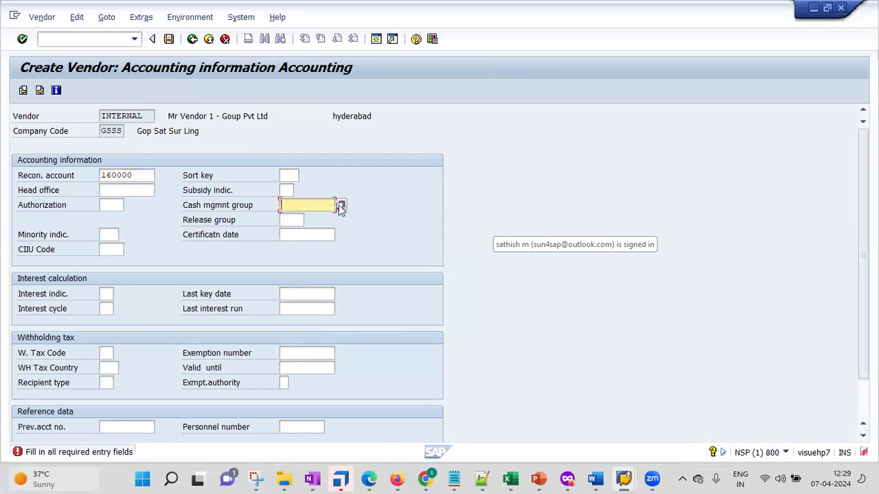
click(340, 206)
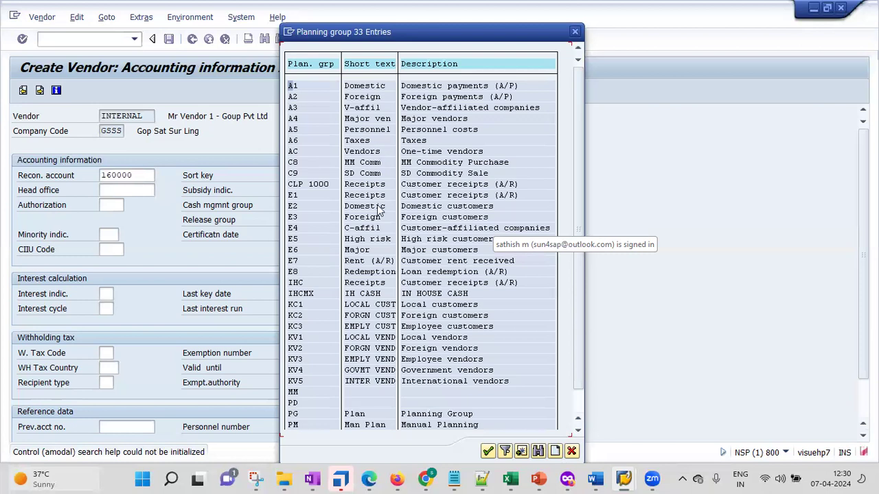
double_click(293, 87)
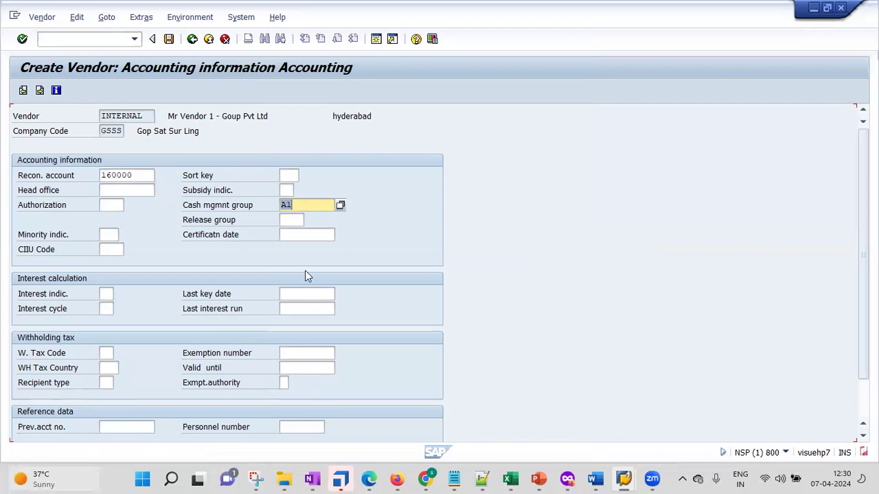
Step: Choose sort key 012 and create the vendor, opening the full creation message
click(300, 176)
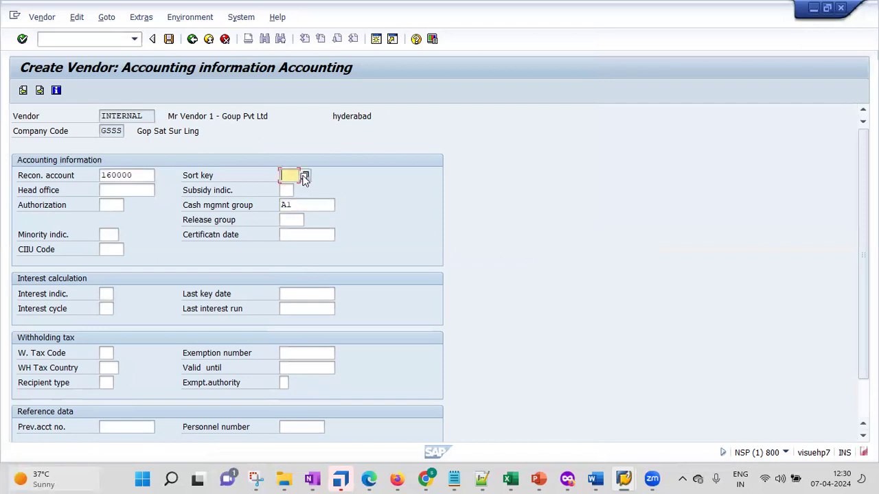
click(304, 176)
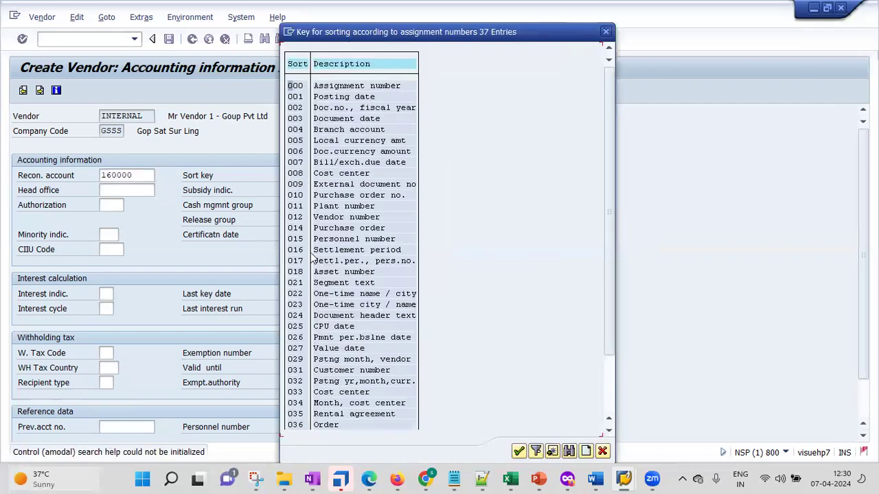
double_click(295, 217)
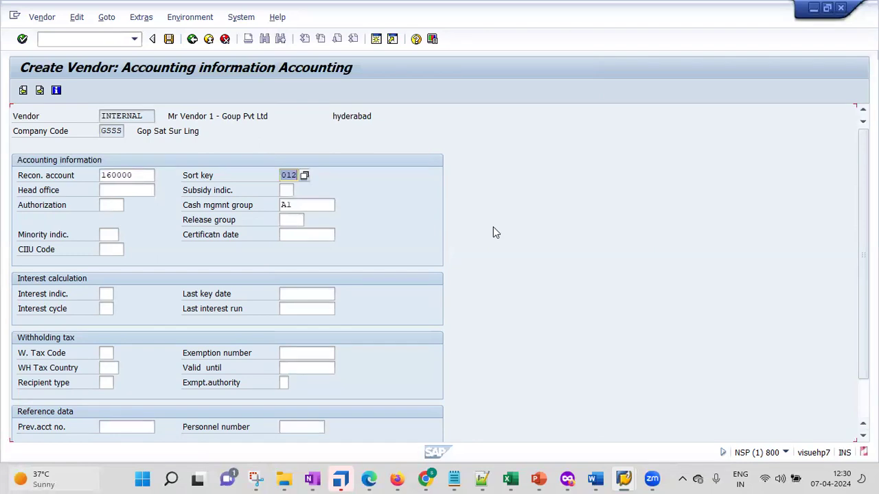
click(21, 39)
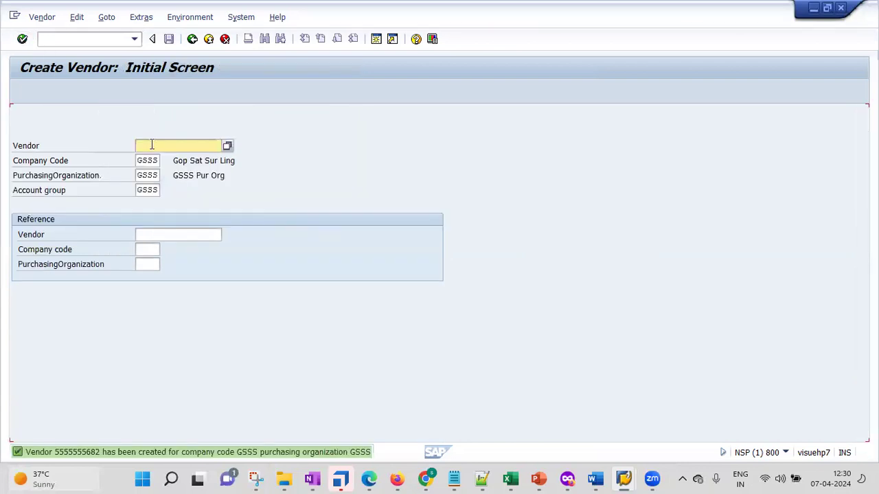
double_click(94, 454)
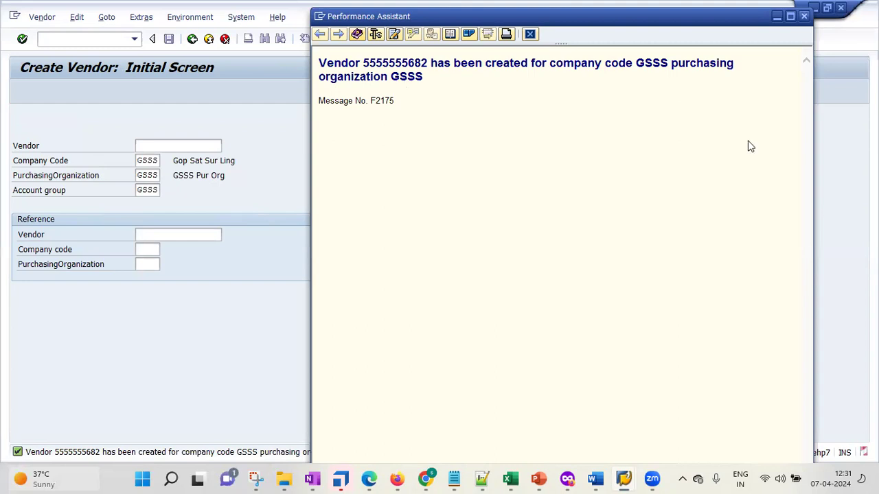
Step: Close the message details window and launch Change Vendor with /nxk02
click(263, 268)
click(390, 346)
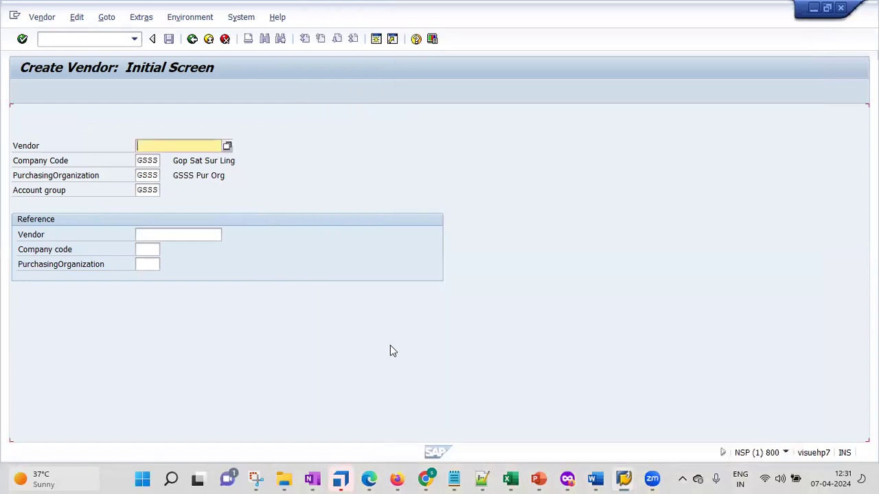
click(106, 39)
text(/nxk02)
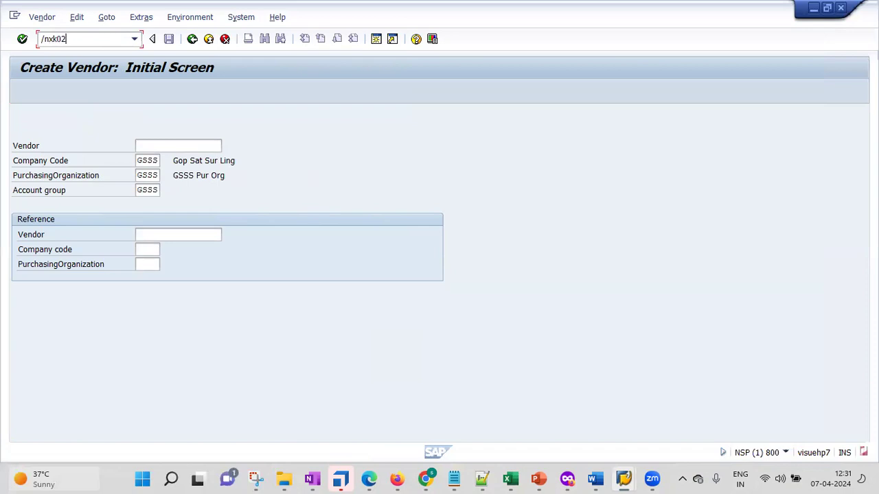
key(Return)
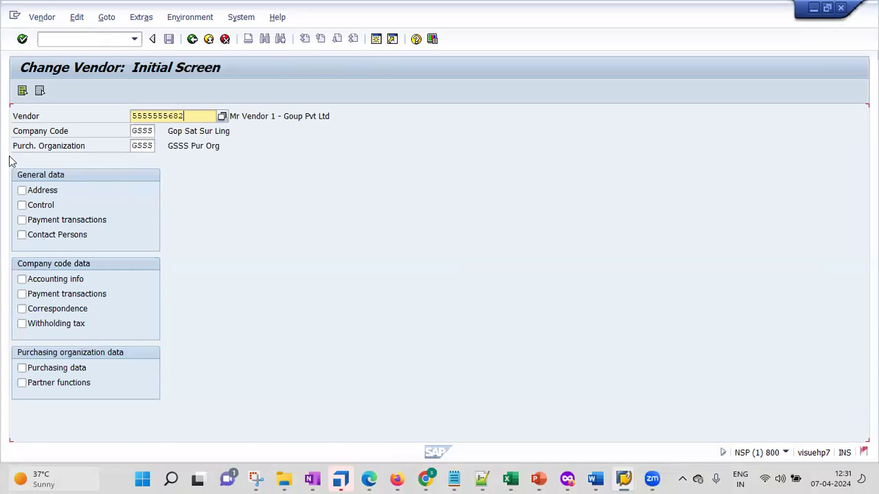
Step: Select every data area except Withholding tax and open the vendor's Address data
click(26, 193)
click(23, 205)
click(22, 219)
click(23, 235)
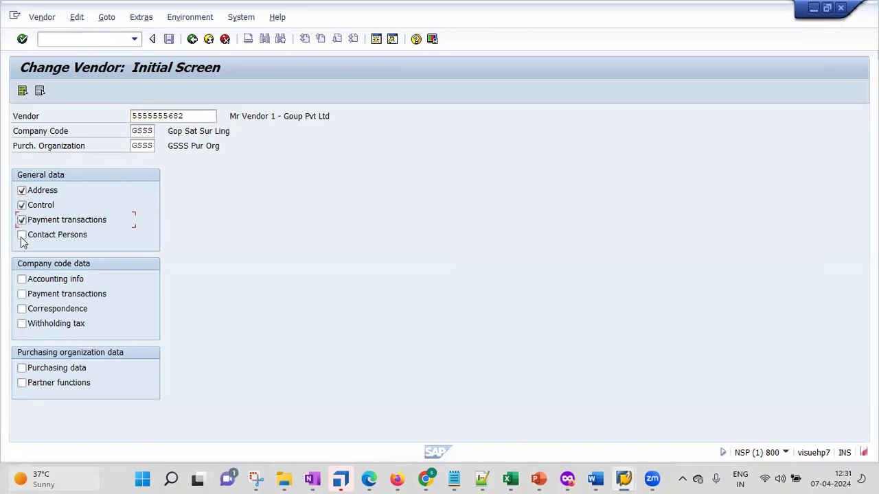
click(22, 279)
click(22, 294)
click(22, 308)
click(23, 323)
click(21, 368)
click(22, 382)
click(22, 323)
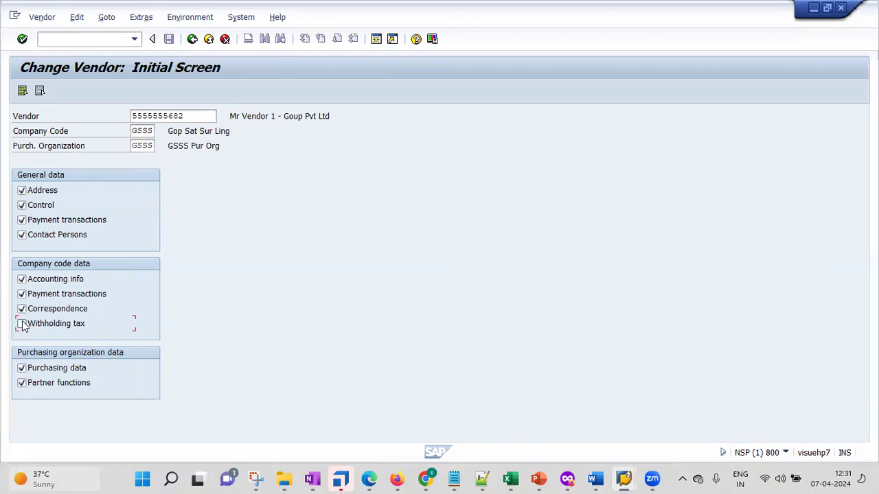
click(22, 40)
click(22, 39)
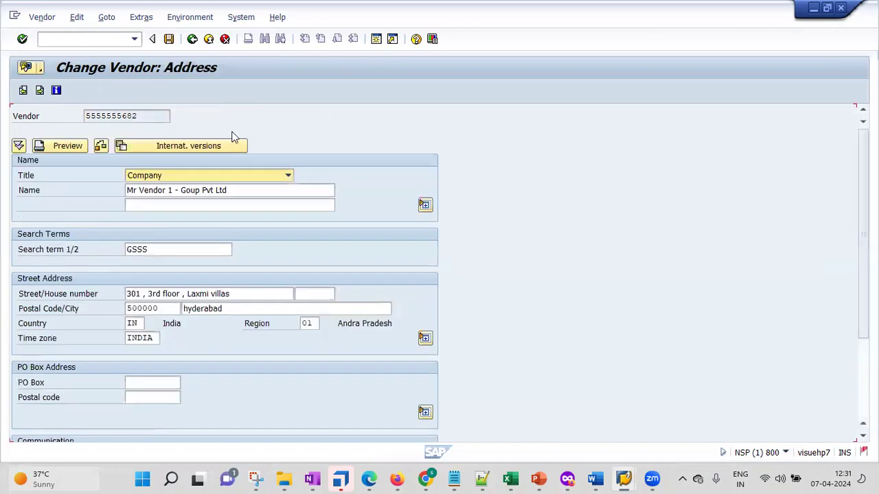
Step: Change the search term to GSSS1, update the house number, and continue to the Control screen
click(187, 254)
text(1)
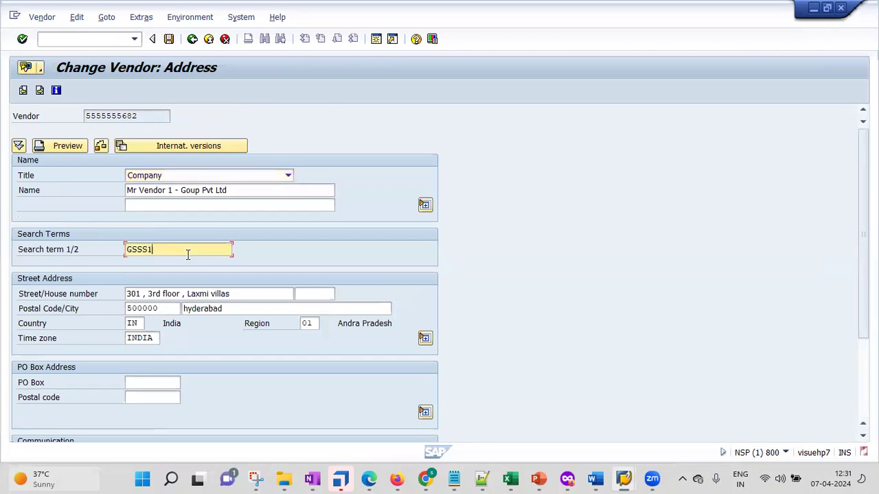
click(141, 294)
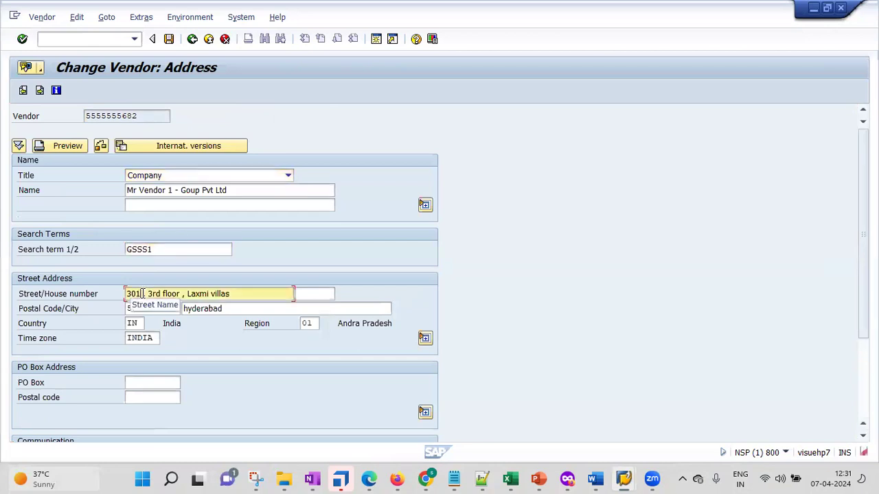
key(BackSpace)
text(2)
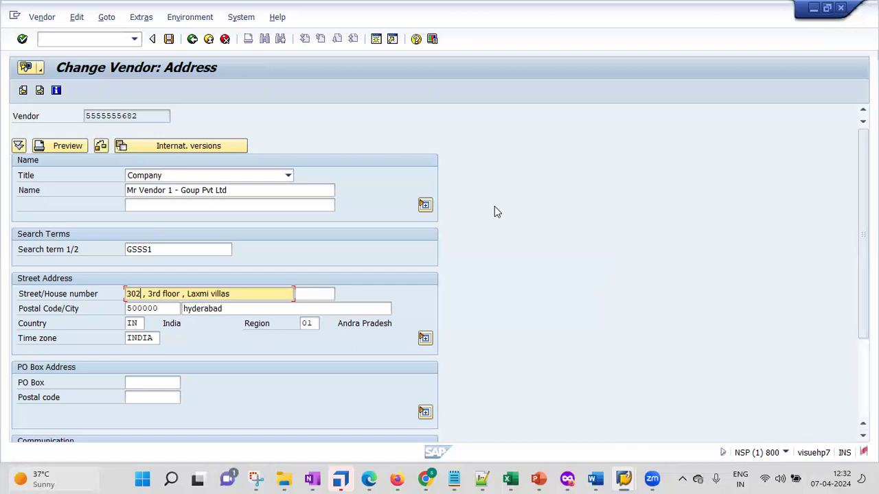
key(Down)
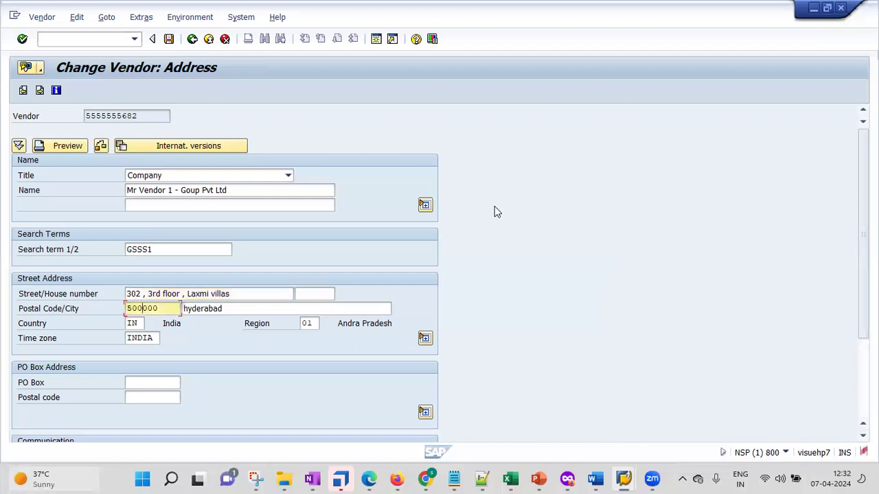
click(22, 40)
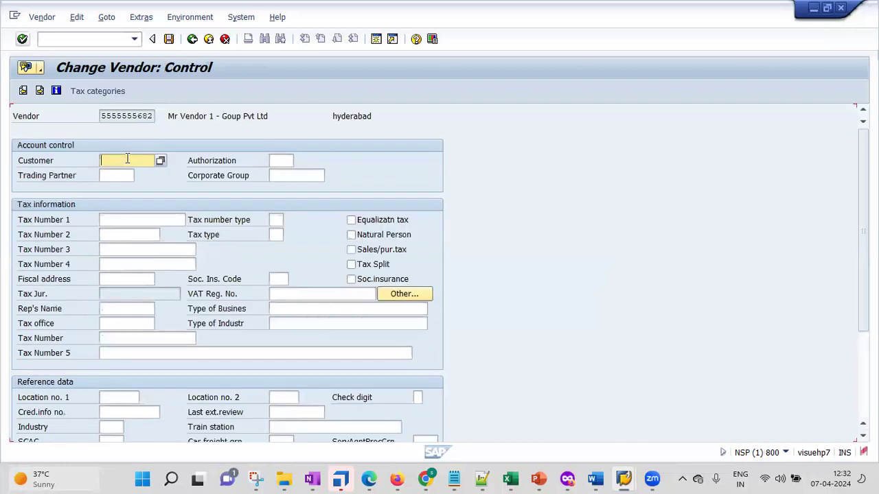
Step: Pass the Control and Payment transactions screens with no bank details, reaching Contact persons
key(Return)
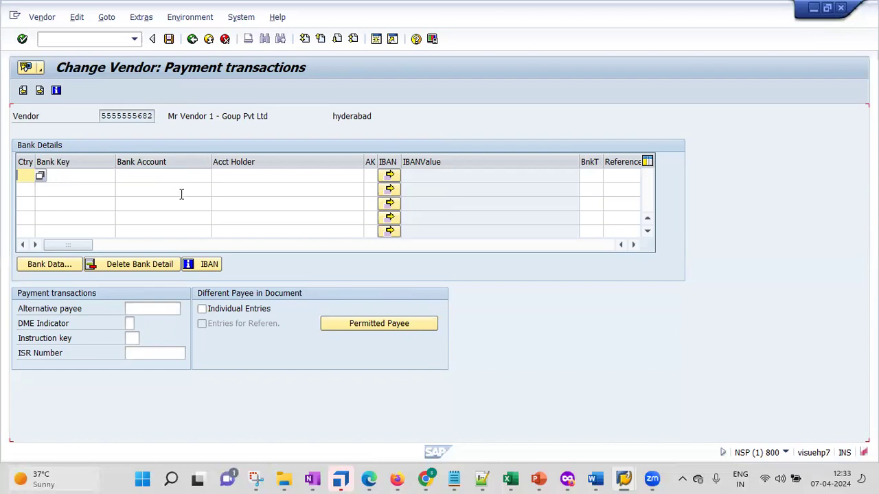
key(Tab)
click(241, 173)
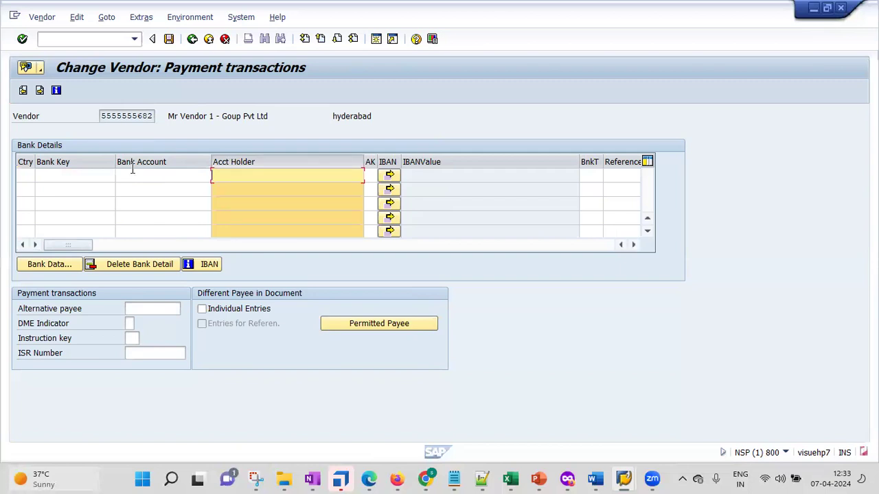
key(Return)
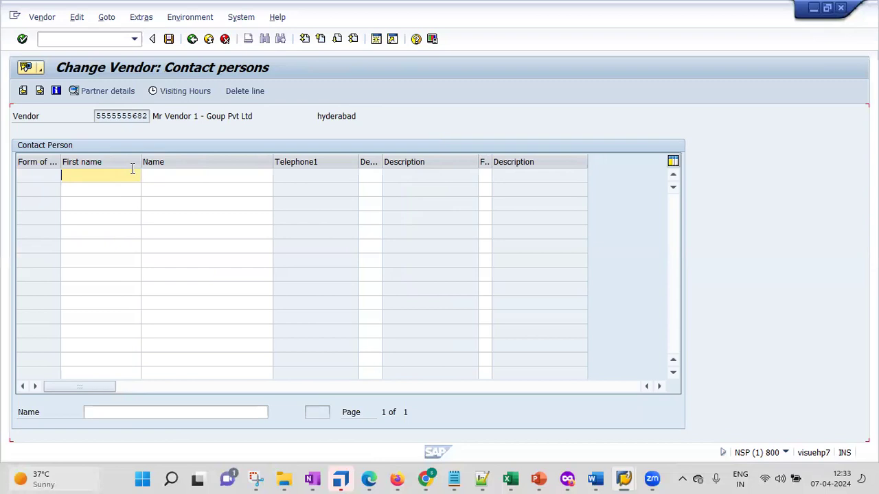
Step: Enter the contact person's first name and last name in row 1, then continue to accounting payment data
click(210, 175)
text(rao)
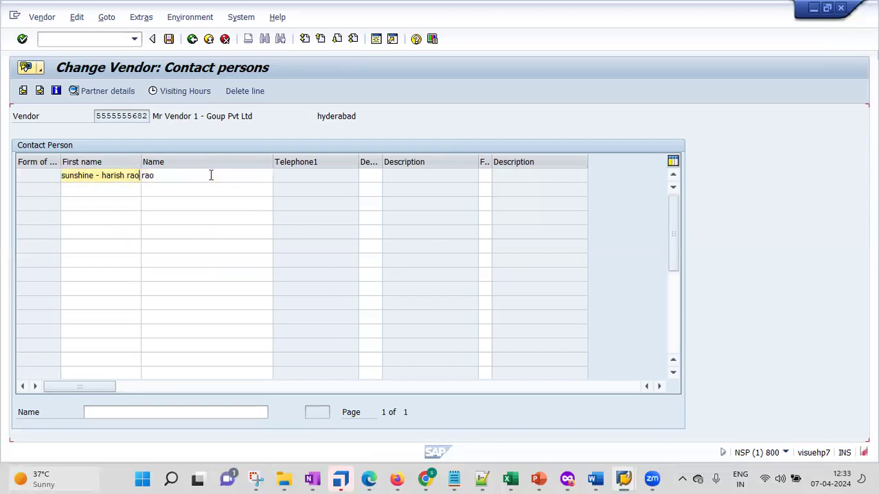
key(Return)
click(284, 180)
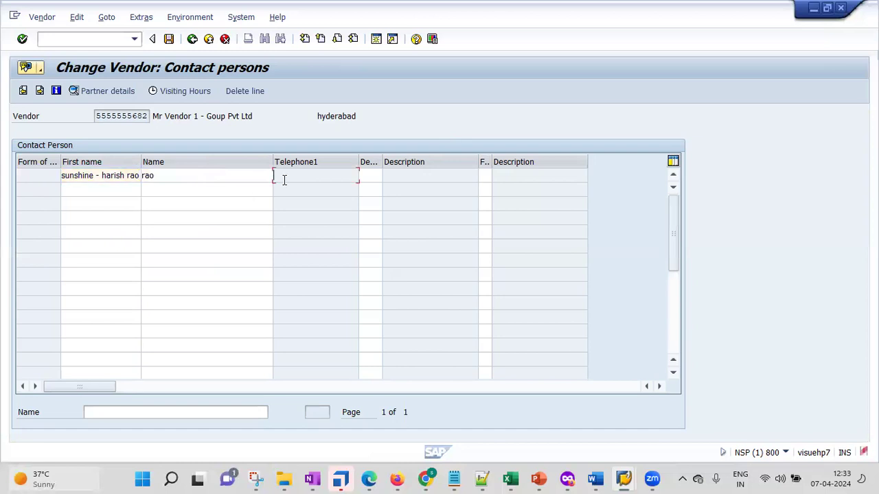
key(Return)
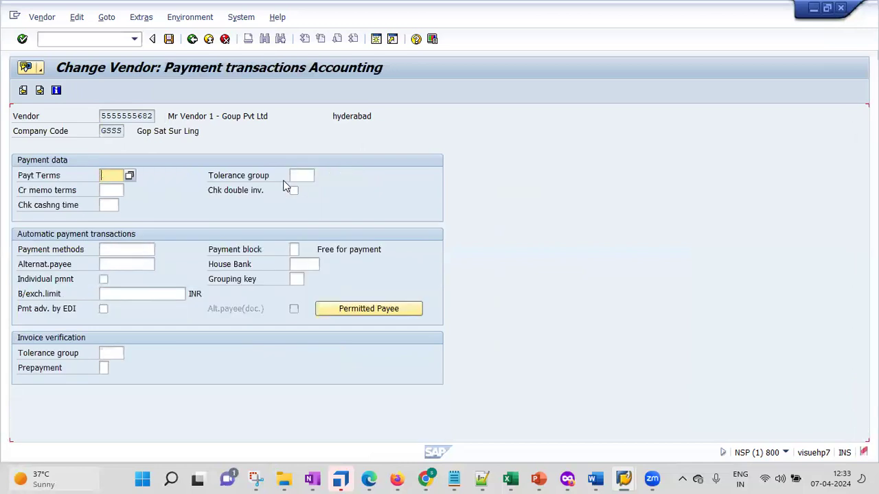
Step: Browse the Terms of Payment list past 0002 and 0003, choosing 0001 (payable immediately, due net)
click(130, 175)
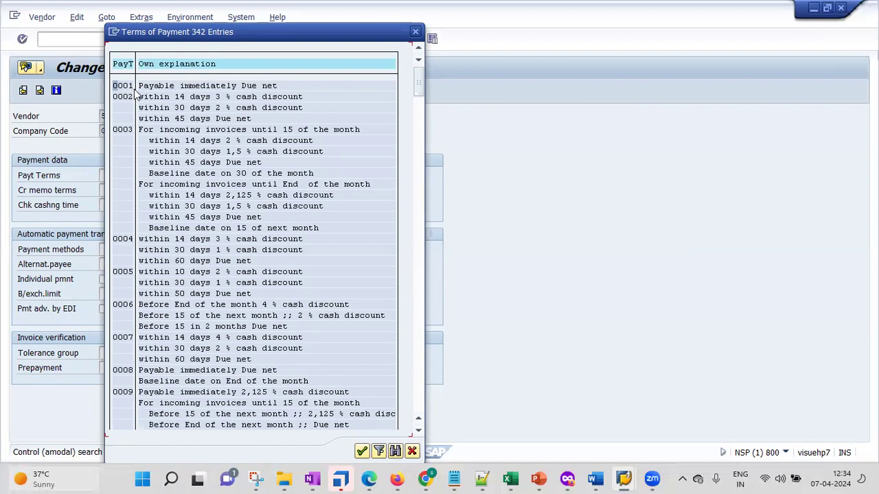
click(191, 98)
click(248, 130)
click(129, 88)
double_click(130, 88)
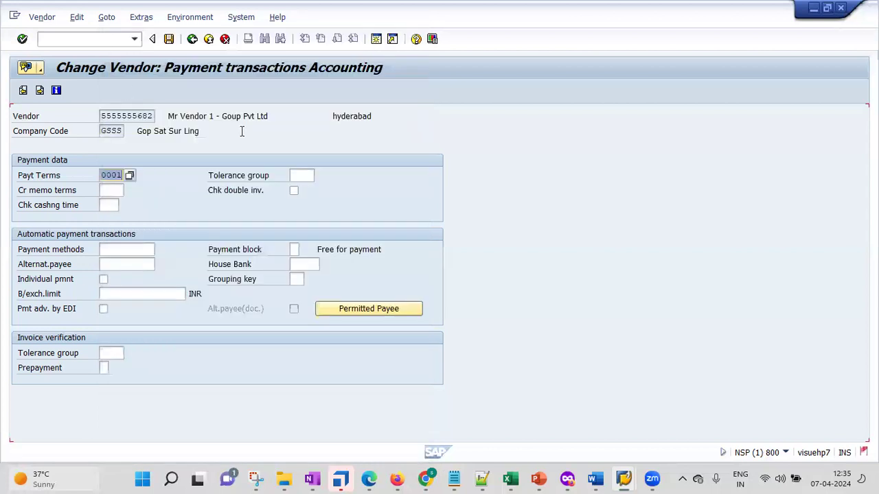
Step: Set the vendor's order currency to INR on the purchasing data screen
key(Return)
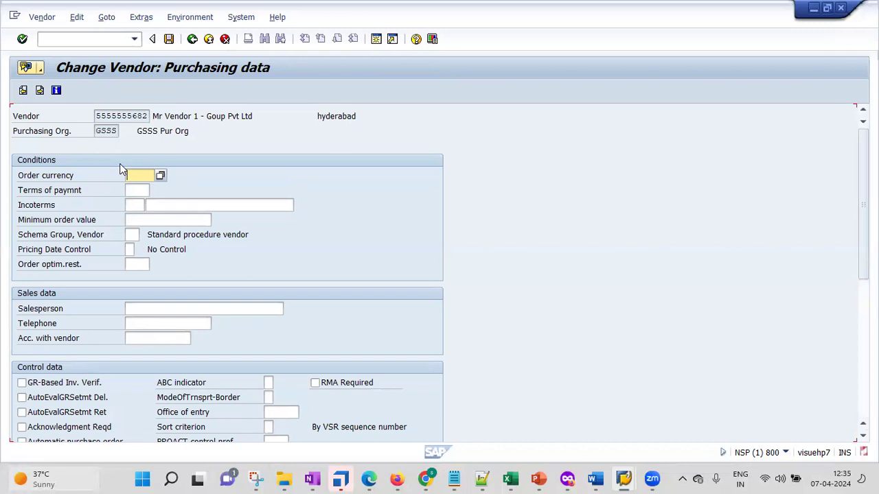
click(134, 180)
text(inr)
key(Return)
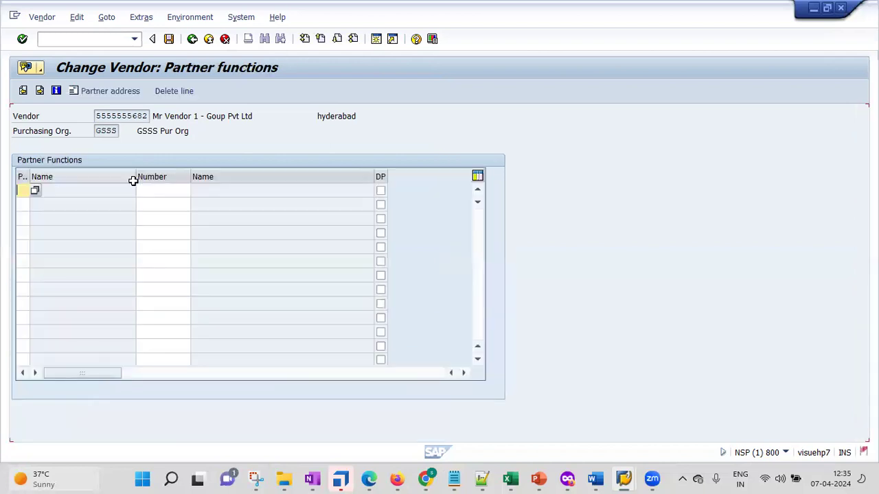
Step: Save all the vendor changes, returning to the SAP Easy Access menu
key(Return)
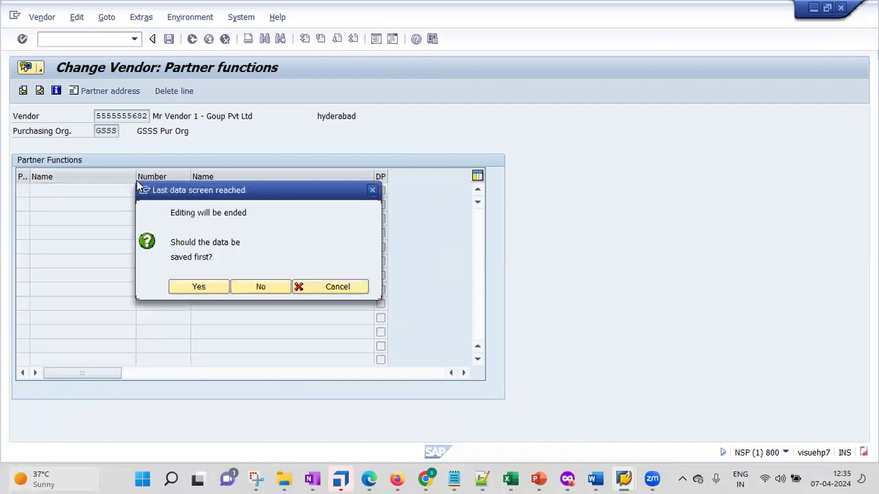
click(198, 292)
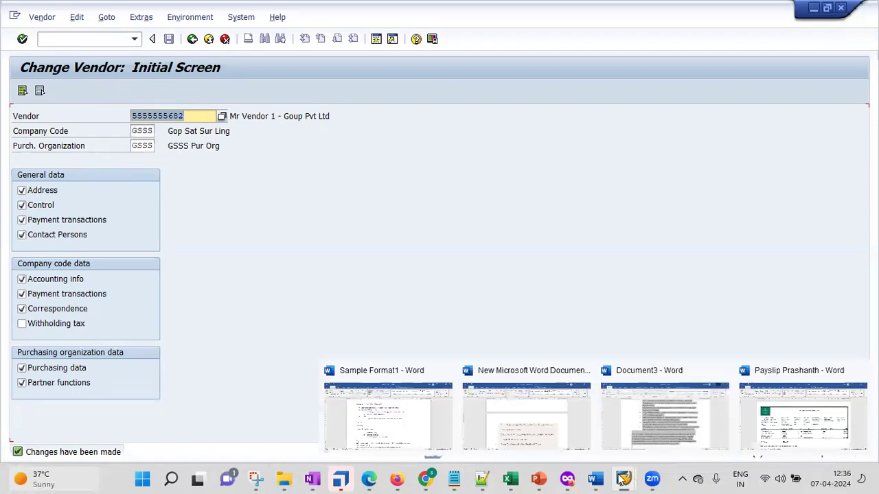
click(99, 40)
Step: Return to Easy Access with /n and add XK02 Change vendor (centrally) to the Post favorites
text(/n)
key(Return)
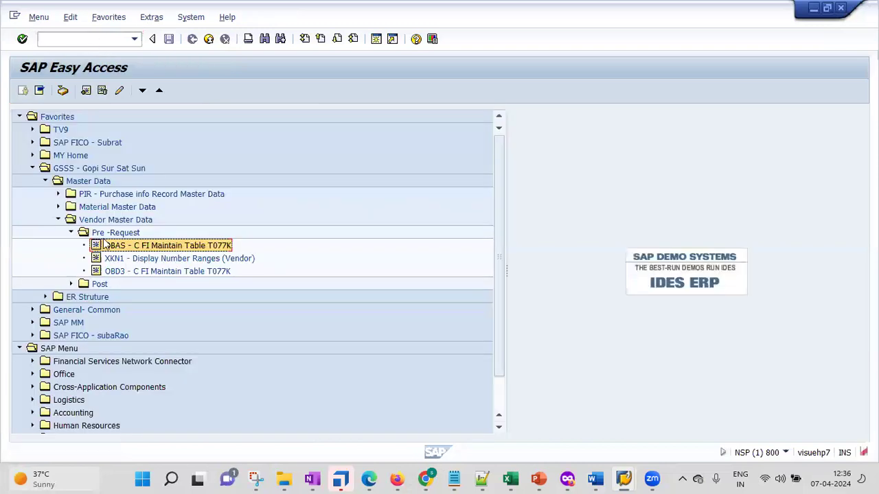
click(72, 233)
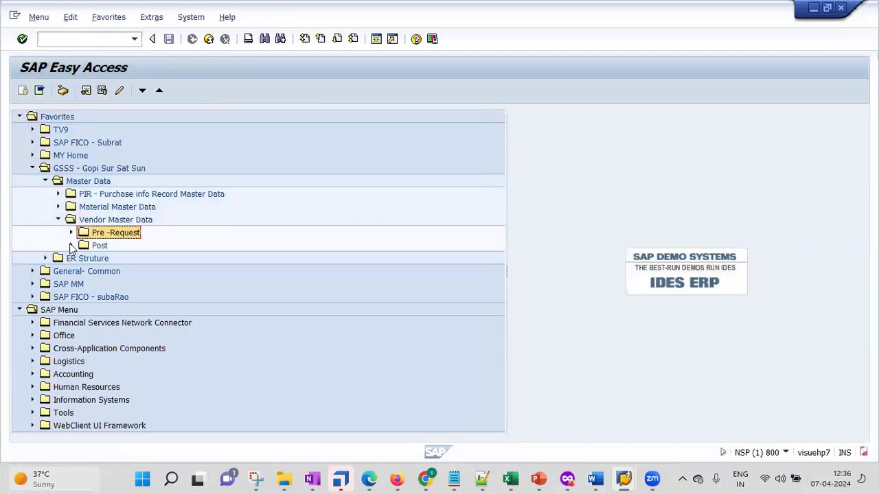
click(71, 245)
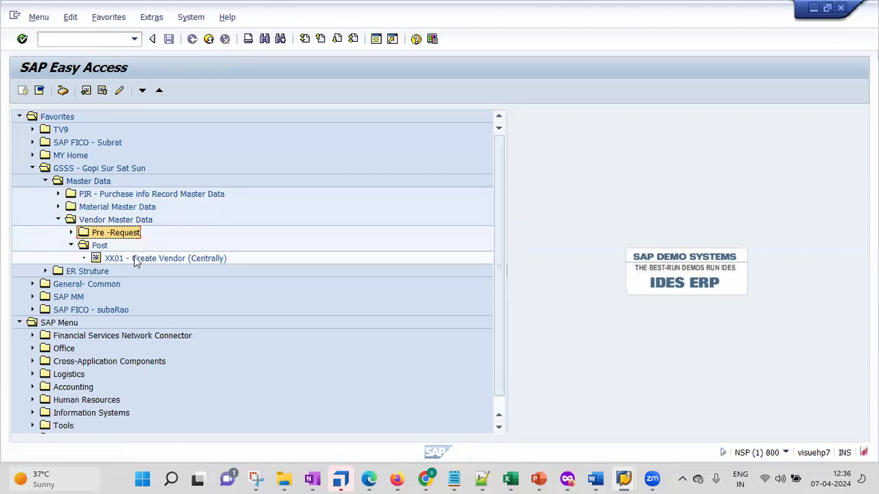
click(134, 258)
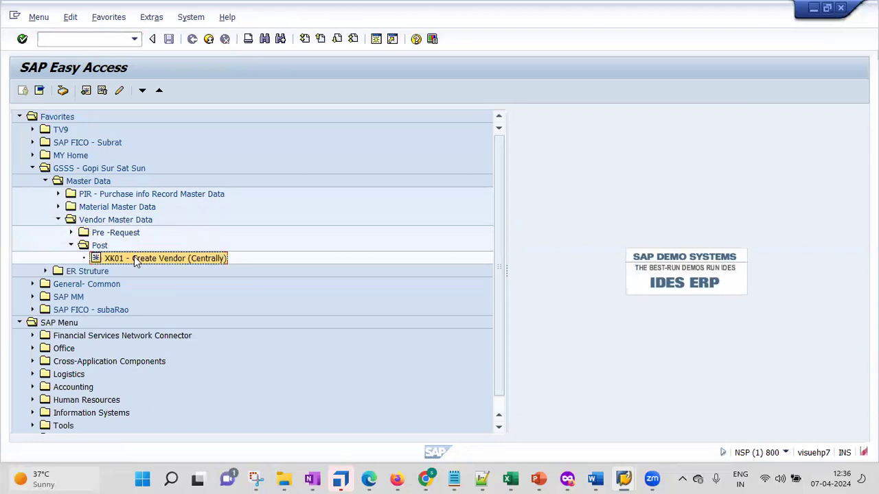
click(98, 244)
right_click(99, 246)
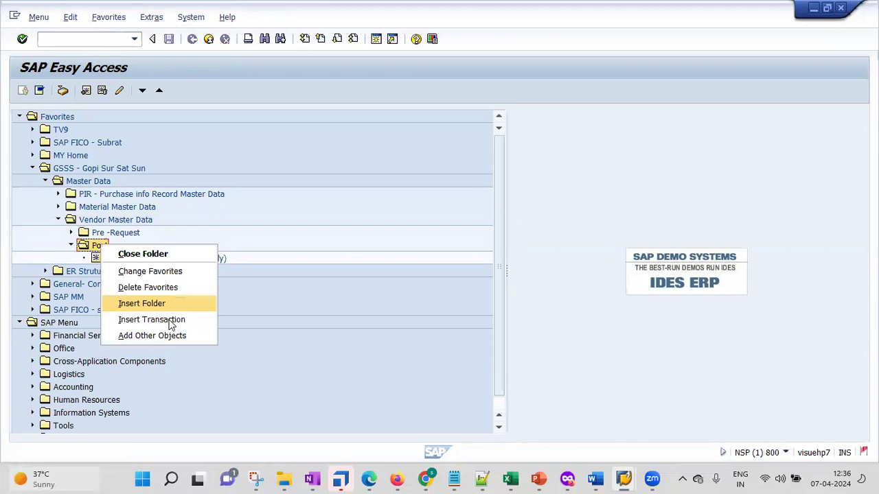
click(171, 321)
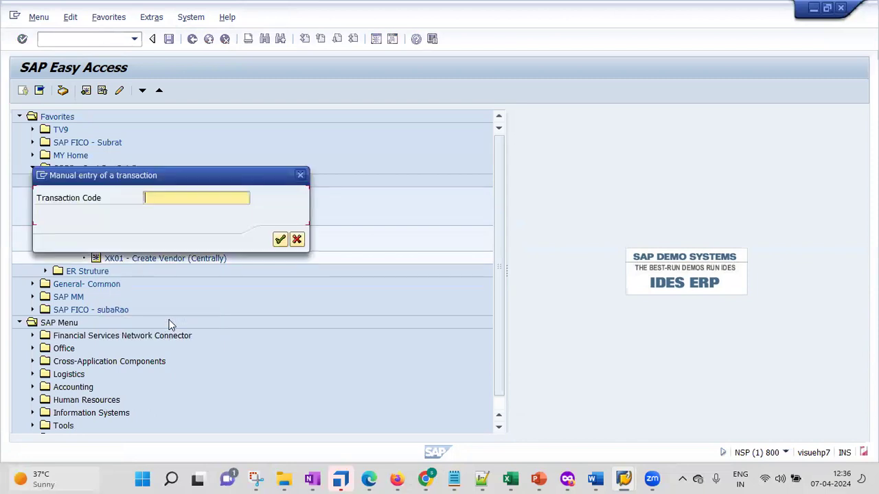
text(xk0)
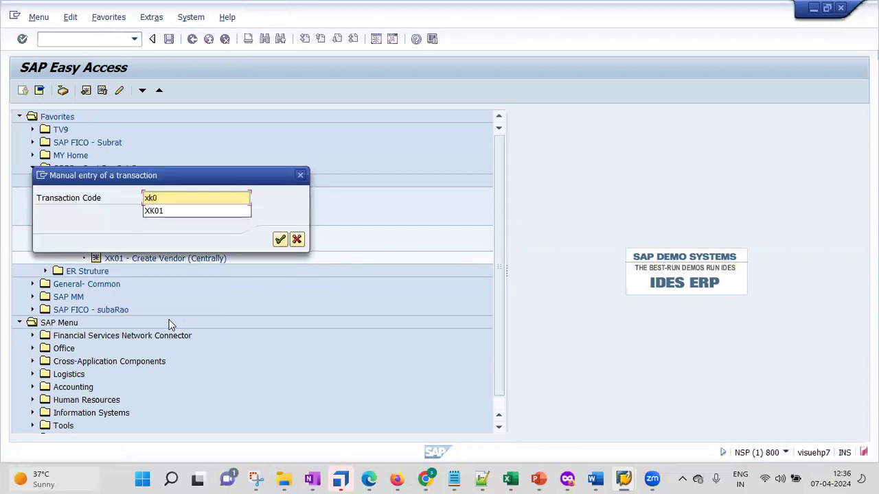
text(2)
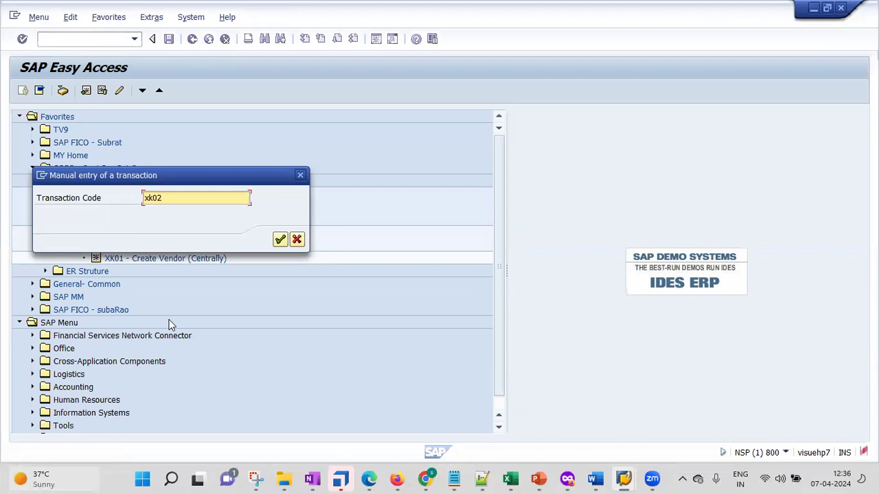
key(Return)
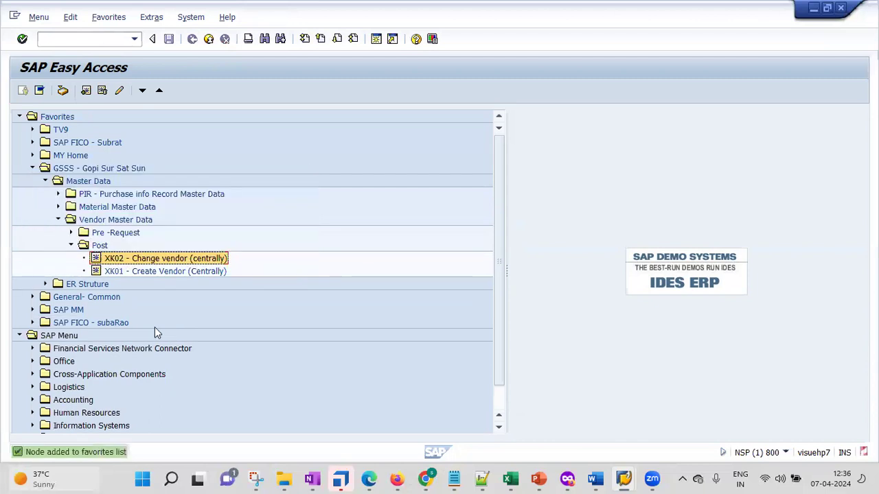
Step: Begin inserting transaction xk03 into the Post favorites folder
right_click(106, 247)
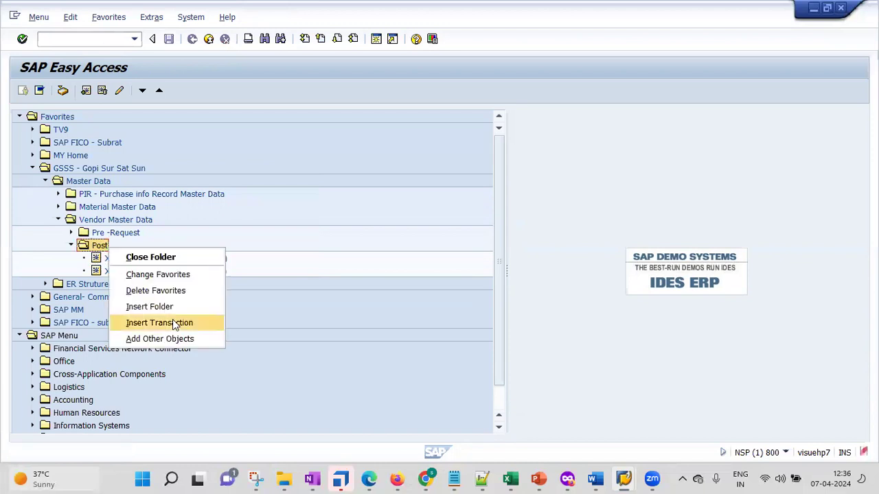
click(172, 321)
text(xk)
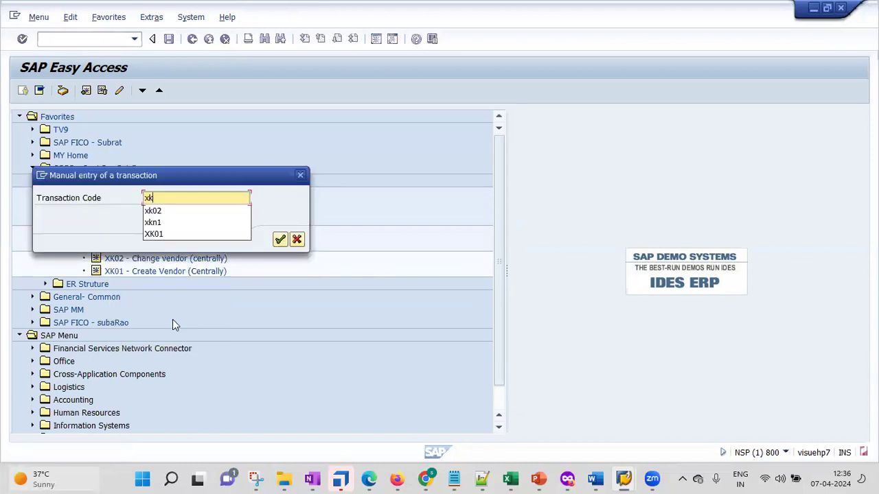
text(03)
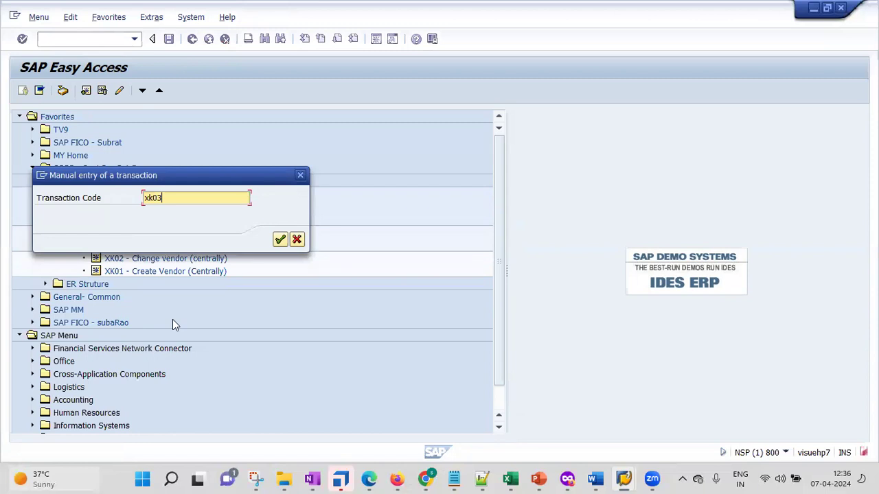
Step: Confirm XK03 Display vendor (centrally) in Post favorites and launch it for vendor GSSS
key(Return)
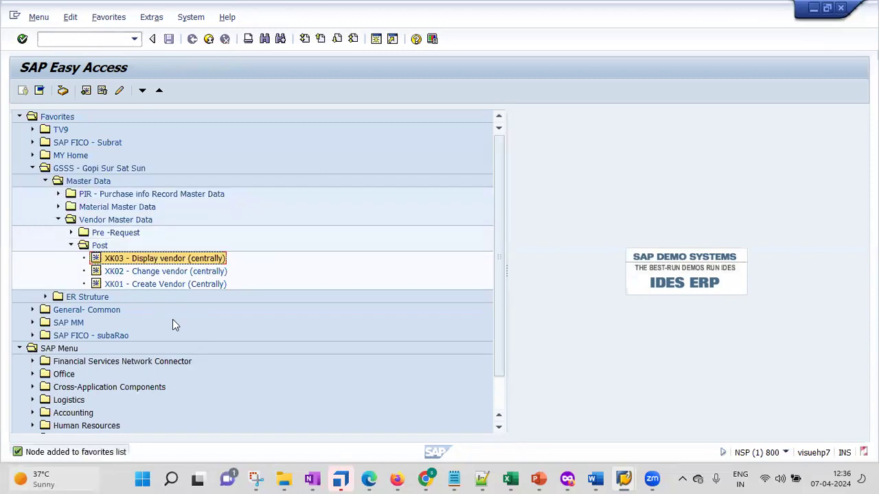
double_click(158, 261)
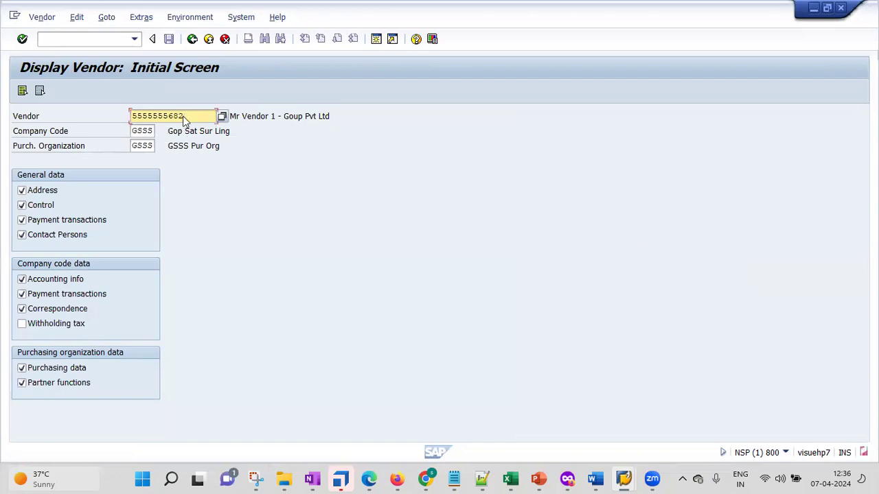
Step: Page through the vendor's address, control, payment, accounting and purchasing data, then exit the display
key(Return)
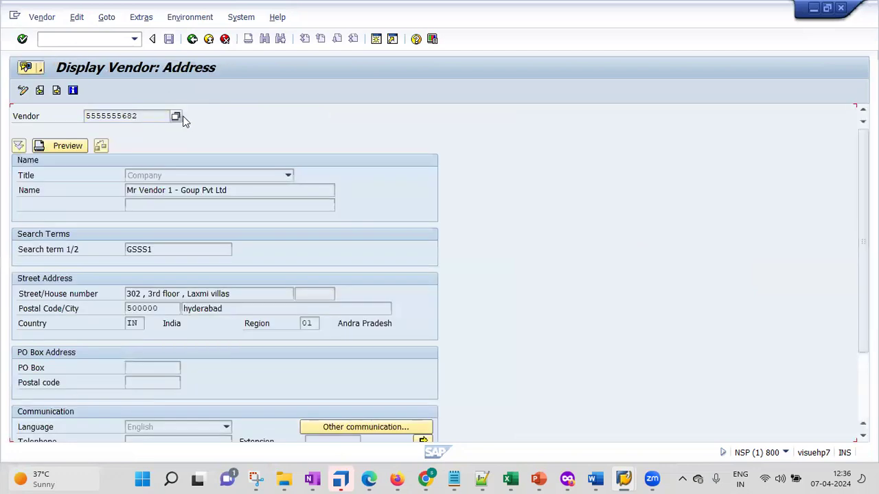
click(217, 203)
click(256, 296)
key(Return)
key(Return)
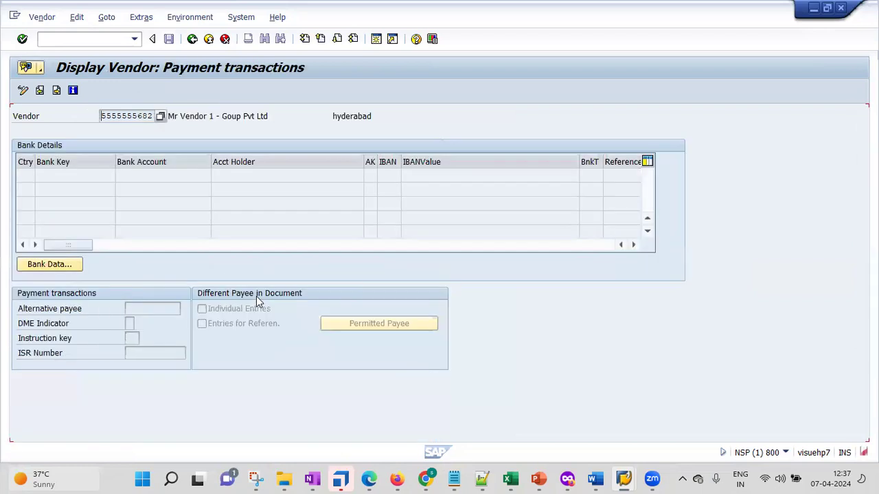
key(Return)
key(Return)
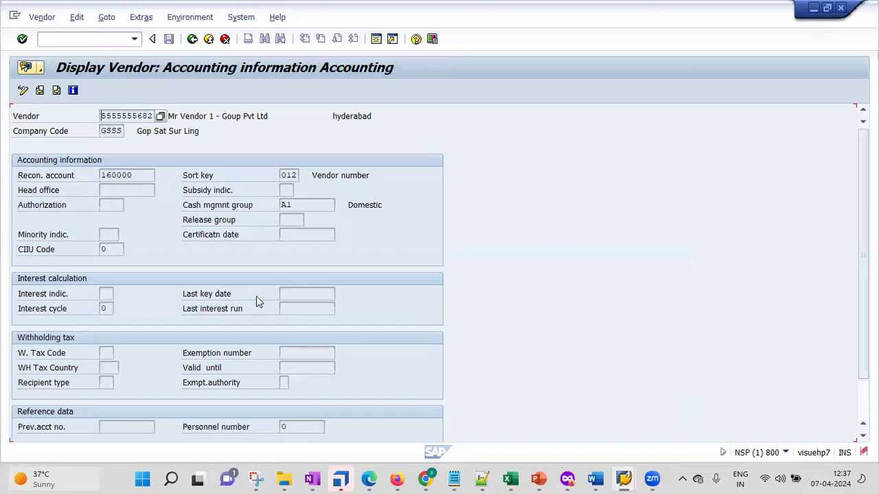
key(Return)
key(Return)
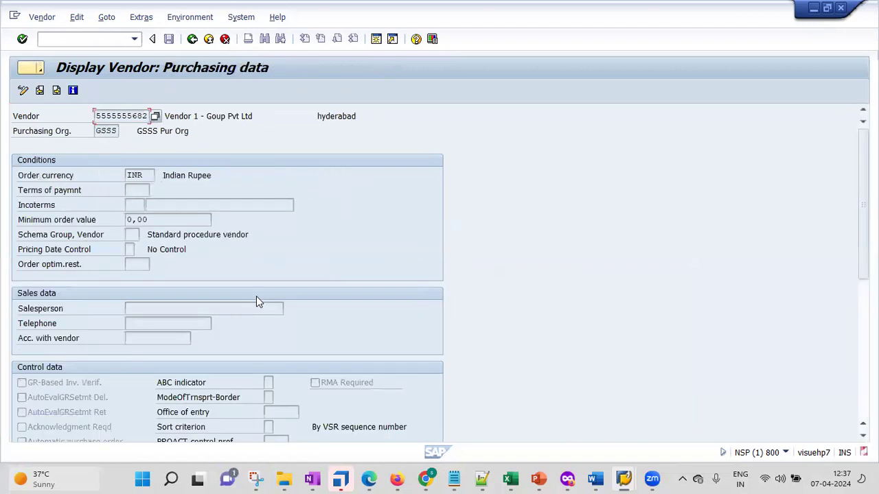
key(Return)
key(Return)
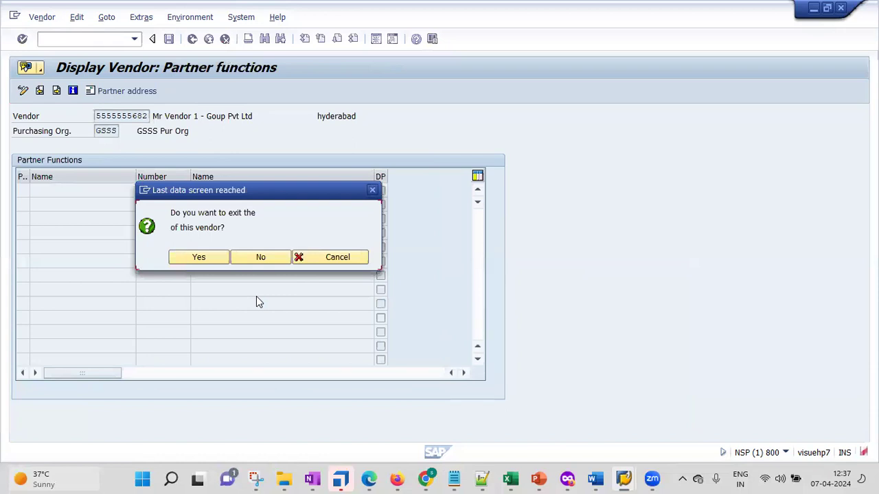
click(221, 261)
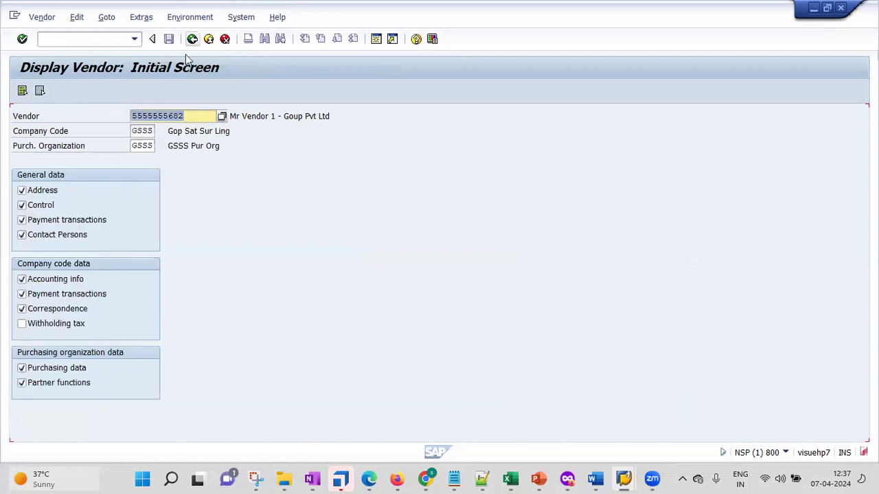
key(F3)
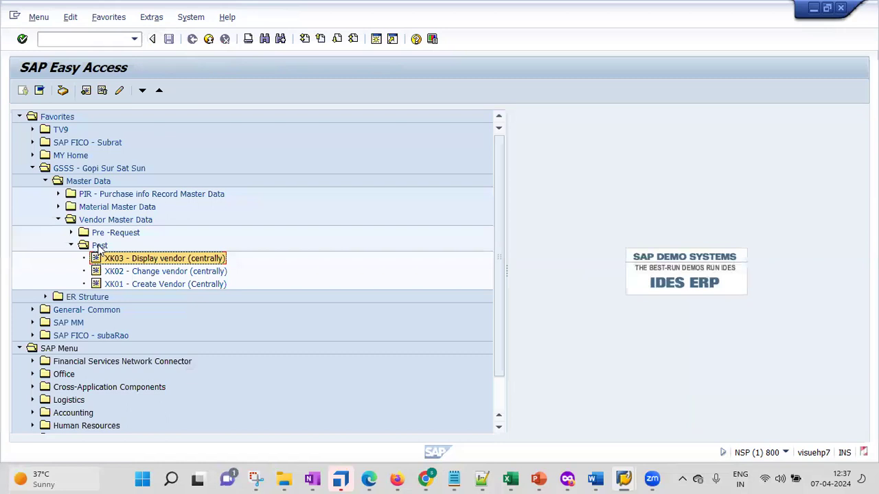
Step: Insert XK04 Vendor Changes (Centrally) into the Post folder and launch it
right_click(100, 247)
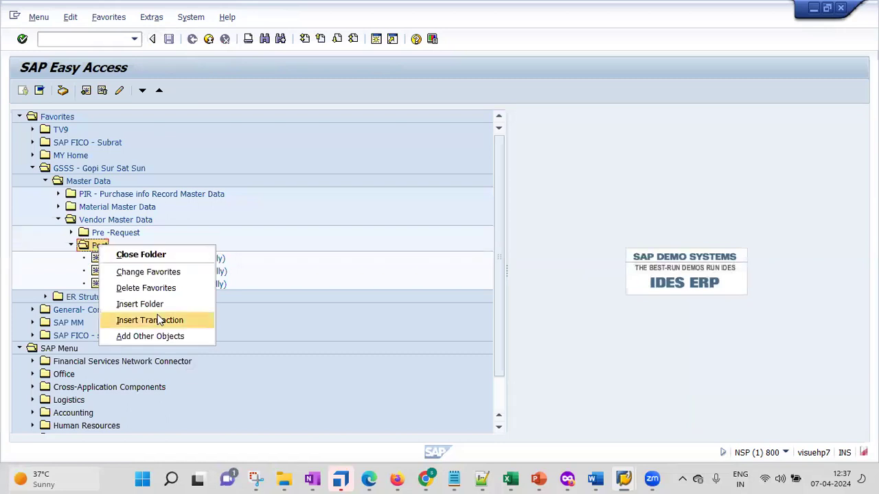
click(158, 320)
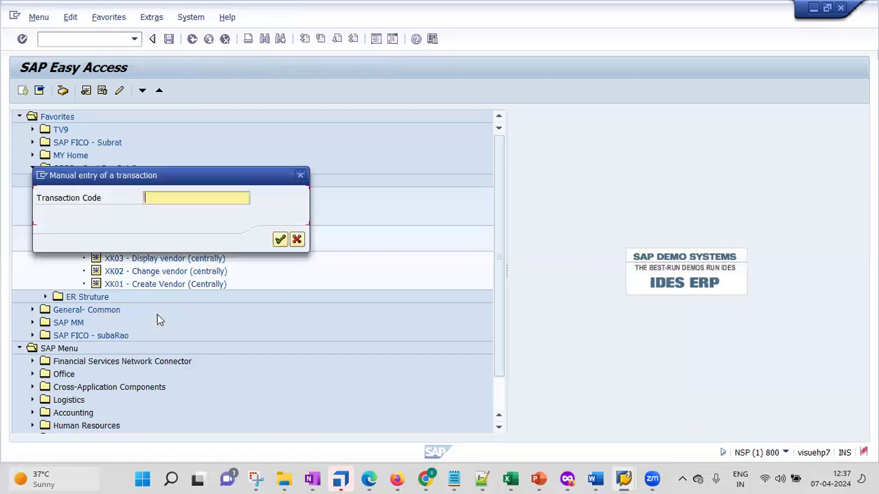
text(xk04)
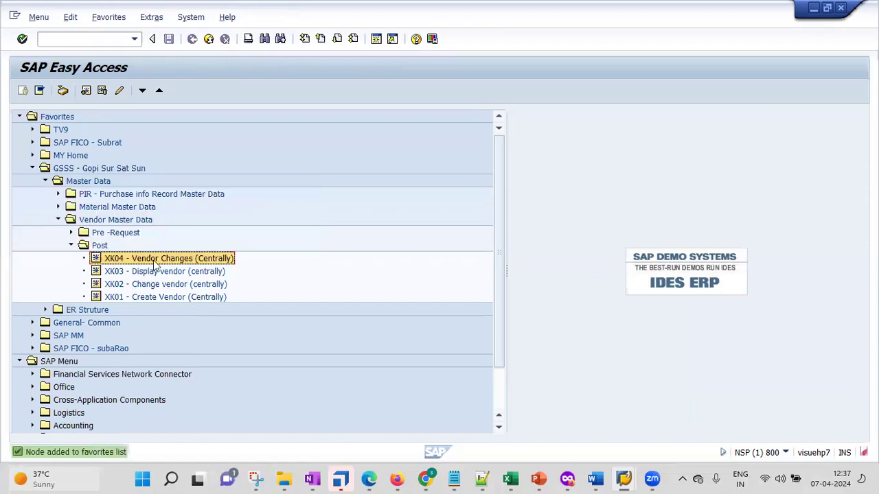
double_click(155, 261)
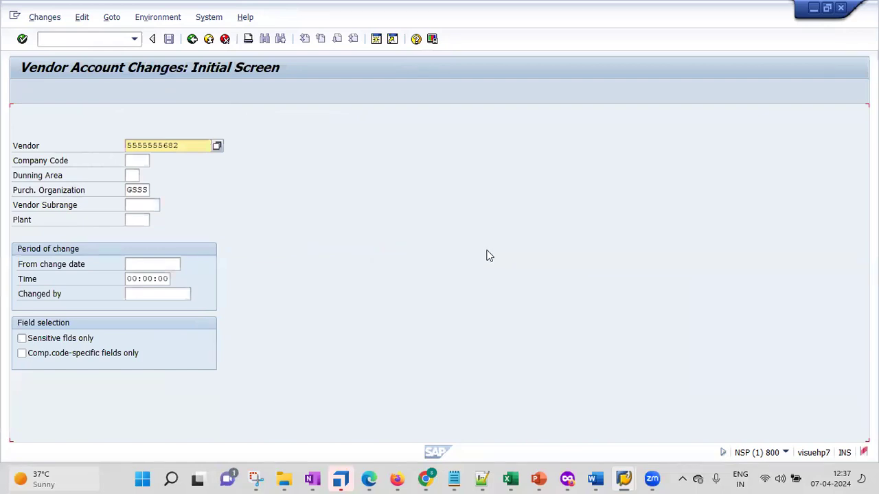
Step: Enter company code gsss for the vendor and run the change log display
click(171, 146)
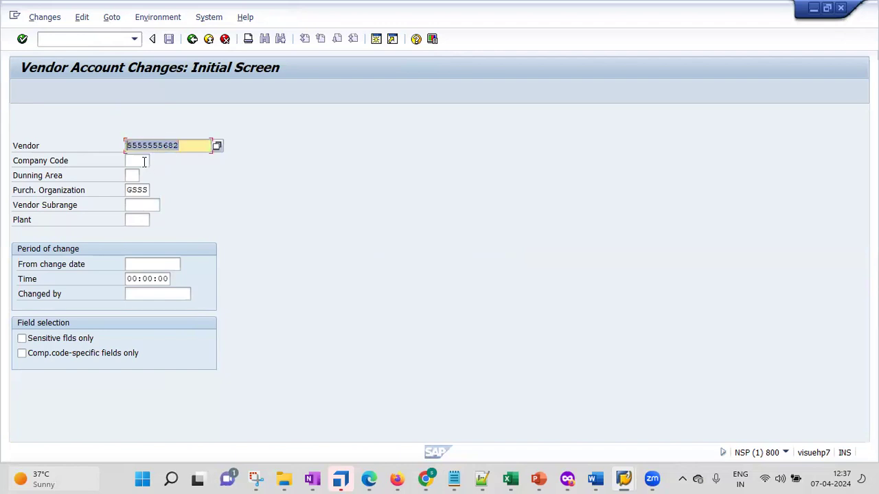
click(144, 160)
text(9)
text(sss)
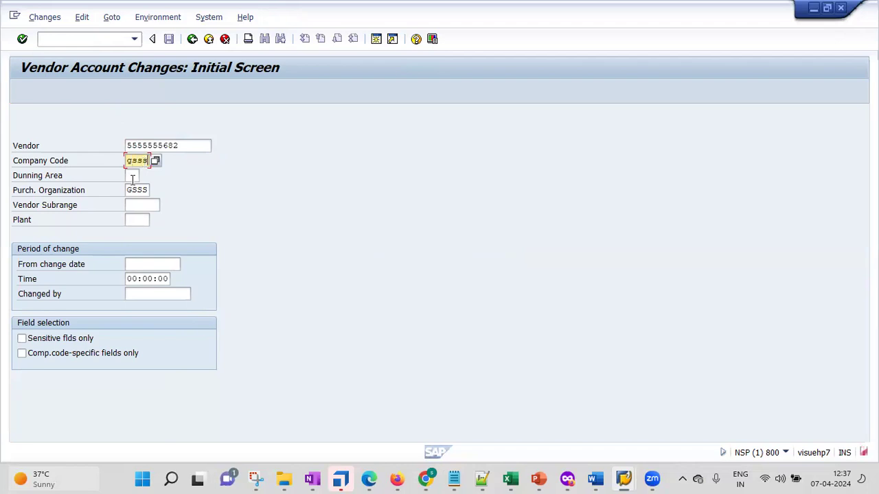
key(Tab)
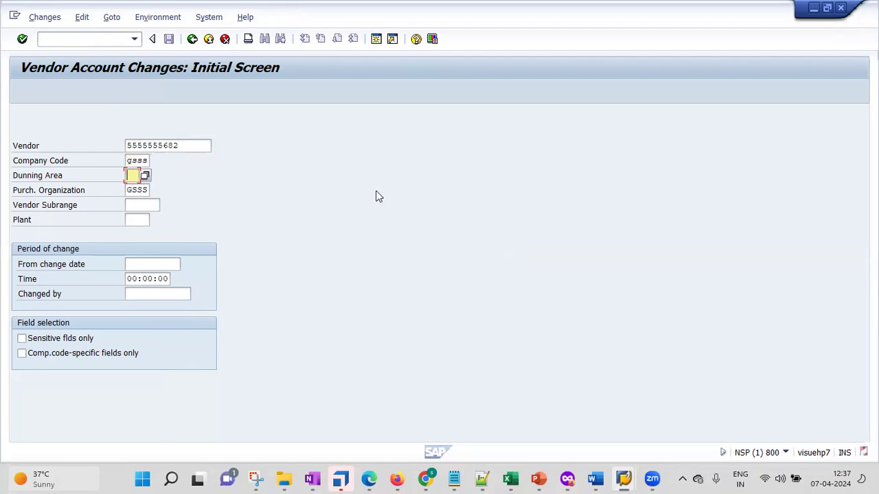
key(Return)
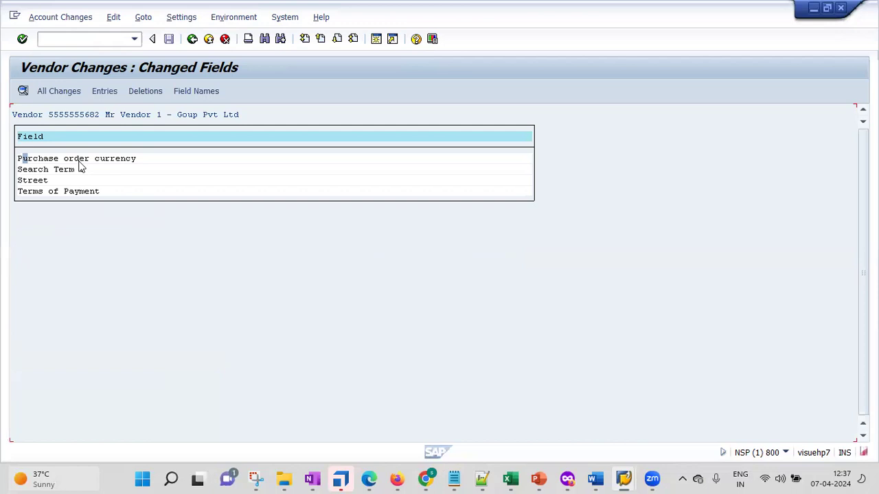
double_click(206, 157)
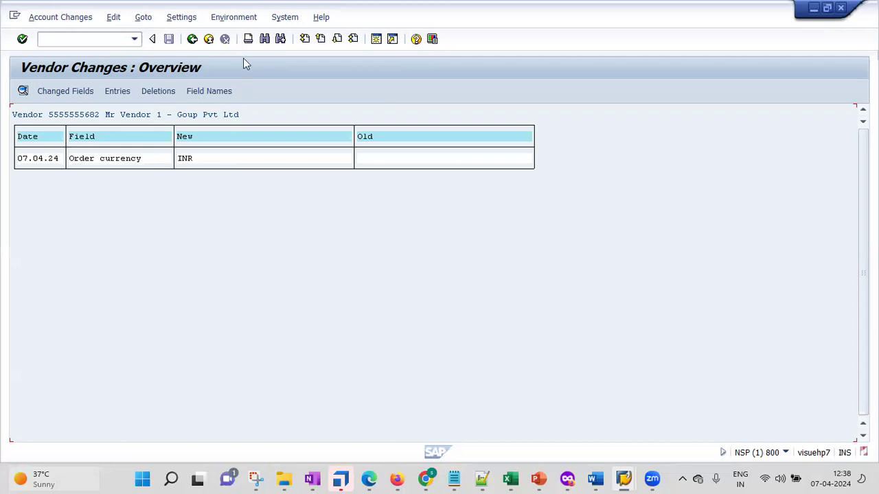
click(65, 91)
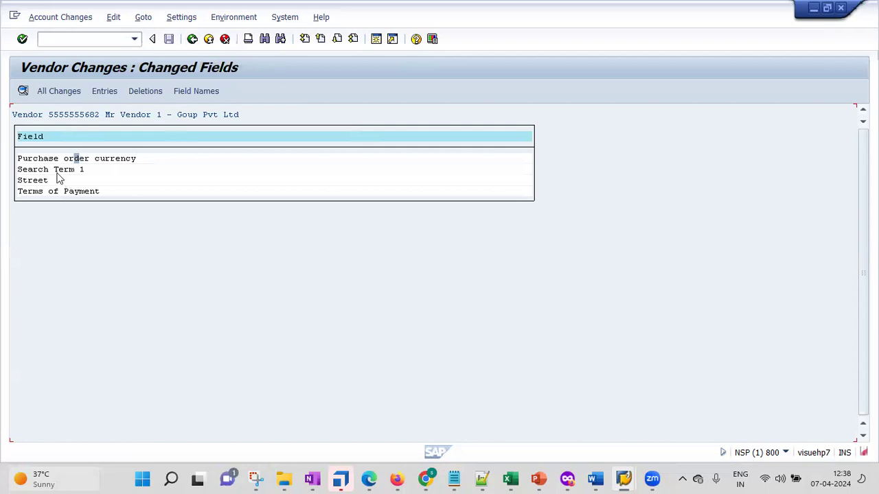
double_click(219, 167)
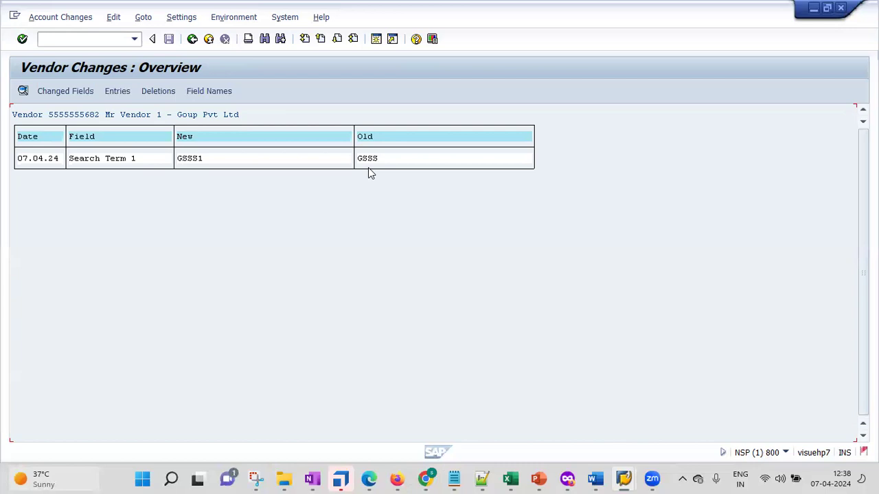
key(F3)
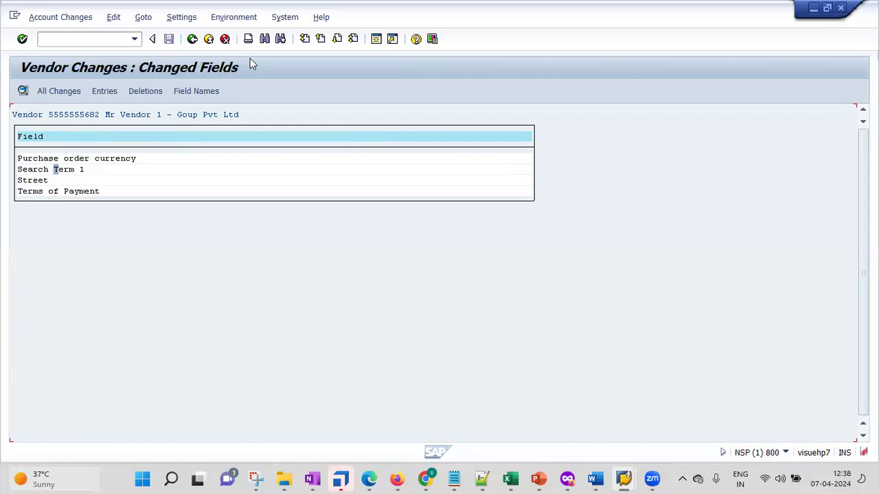
double_click(35, 181)
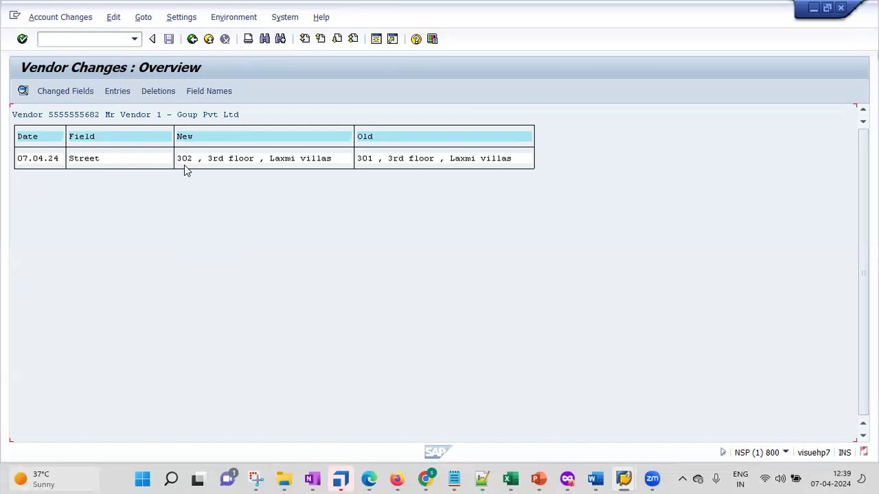
Step: Close the Street change details, review the Terms of Payment change, then back out to Easy Access
key(F3)
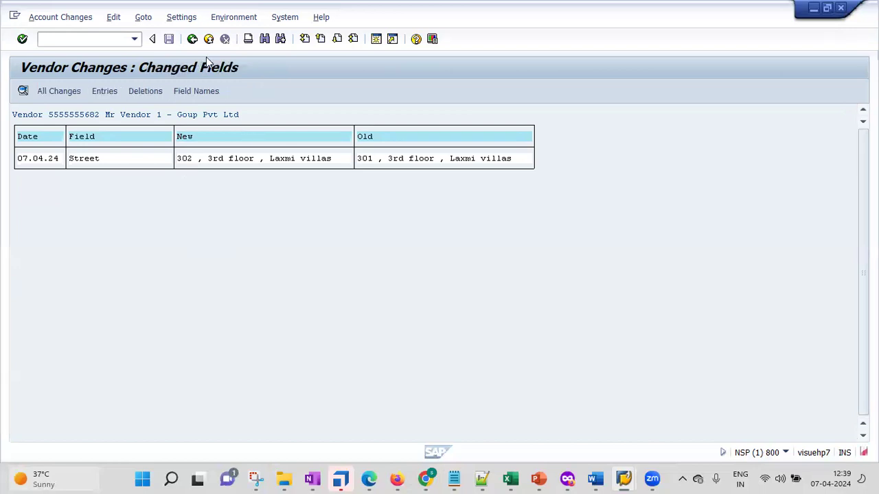
key(F3)
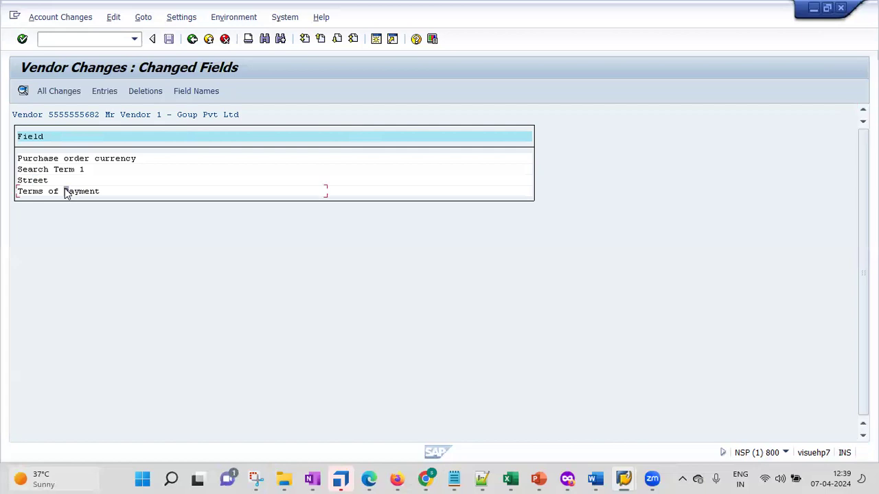
double_click(66, 192)
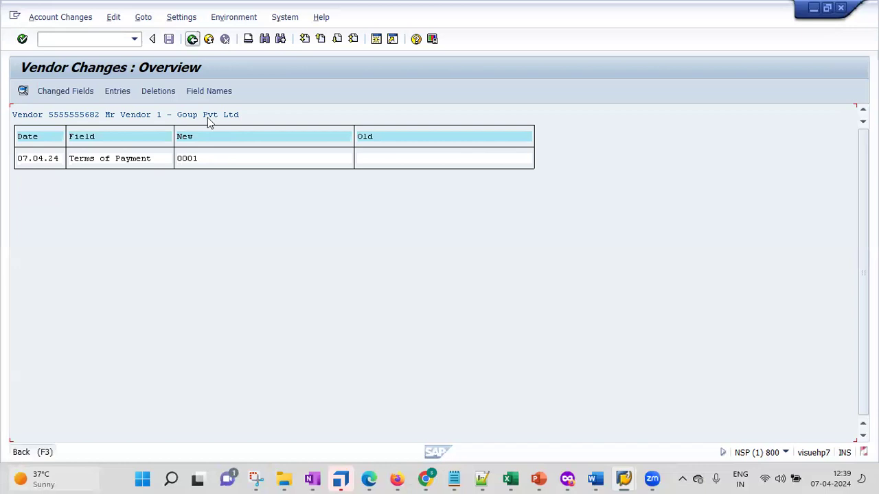
key(F3)
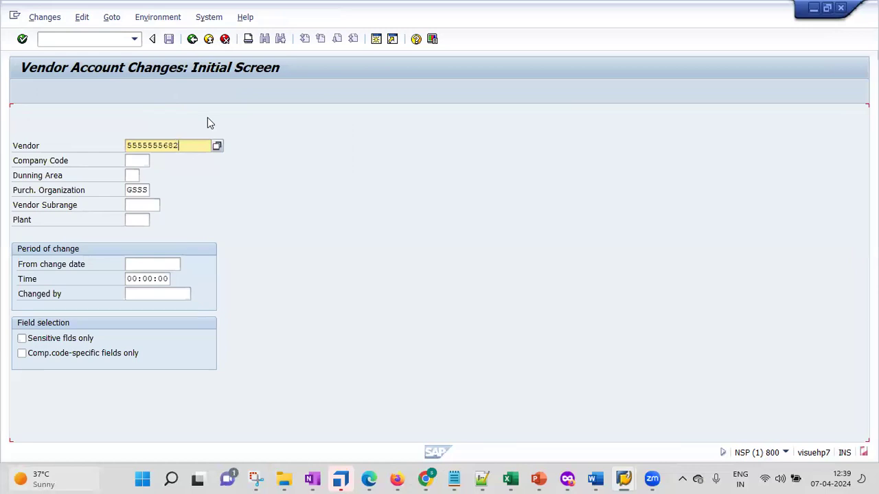
key(F3)
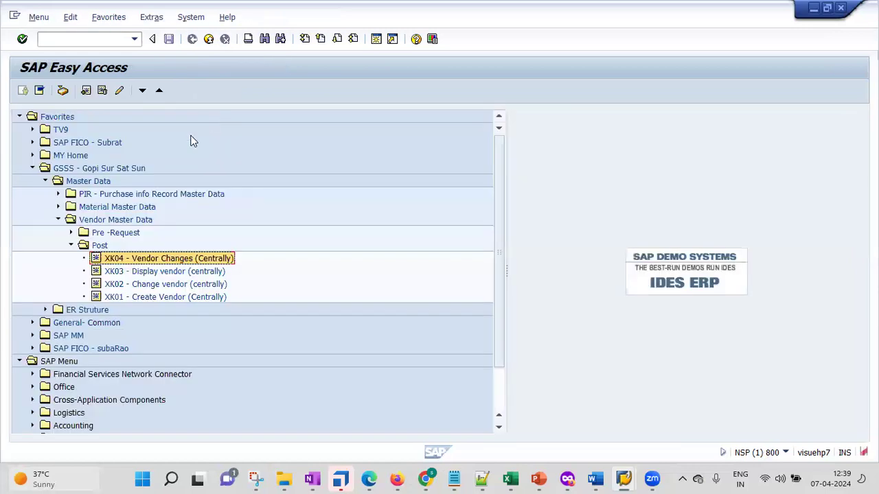
Step: Add transaction XK05 to the Post favourites folder and launch it from there
right_click(101, 249)
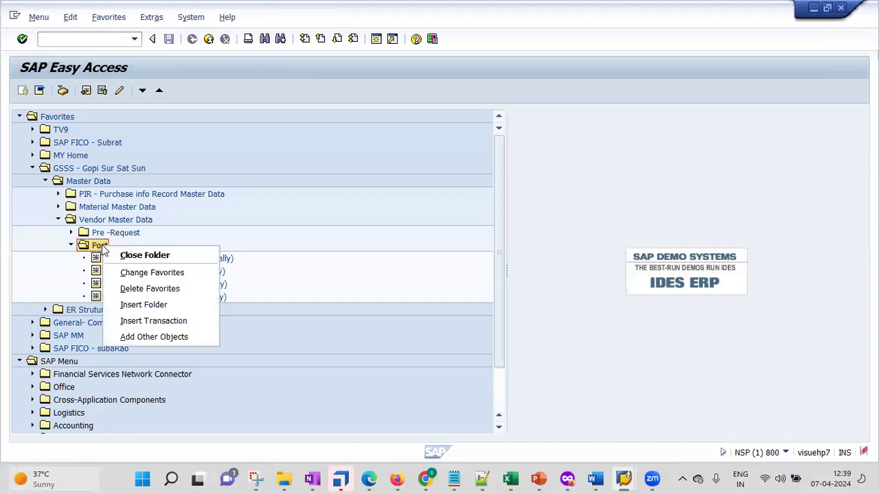
click(146, 321)
text(xk)
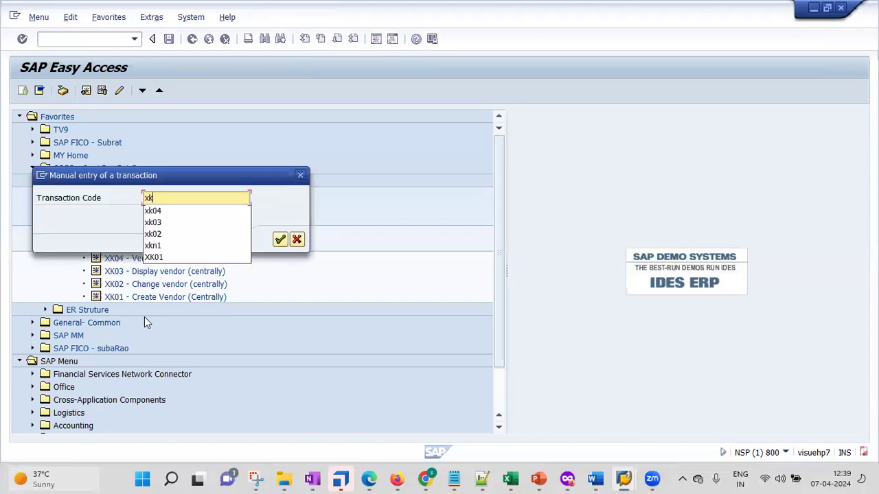
text(05)
key(Return)
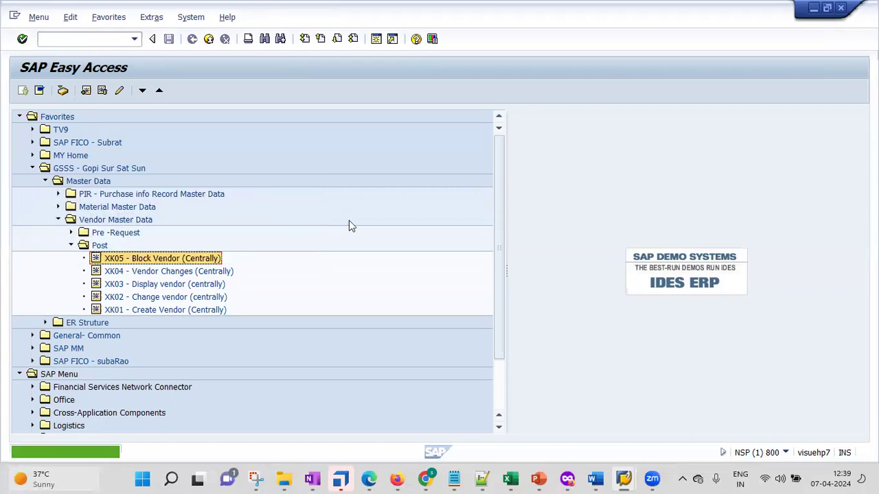
double_click(159, 260)
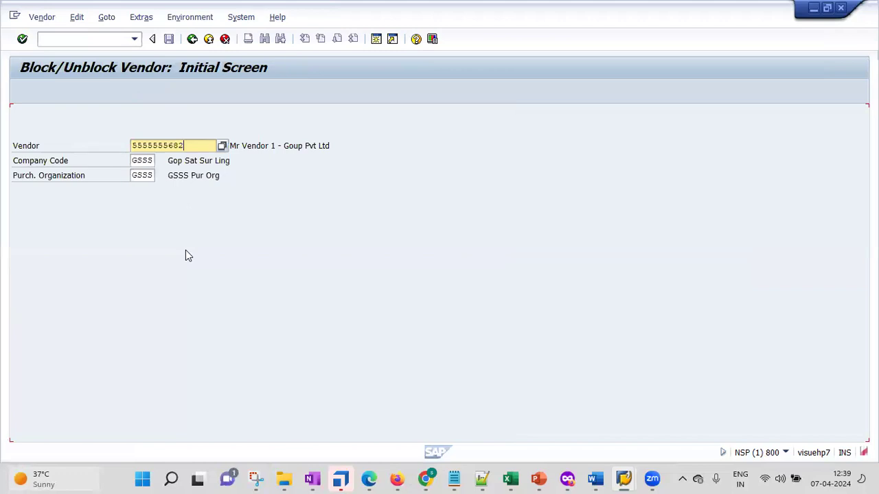
Step: Continue to the Block/Unblock Vendor details screen for the vendor under GSSS
key(Return)
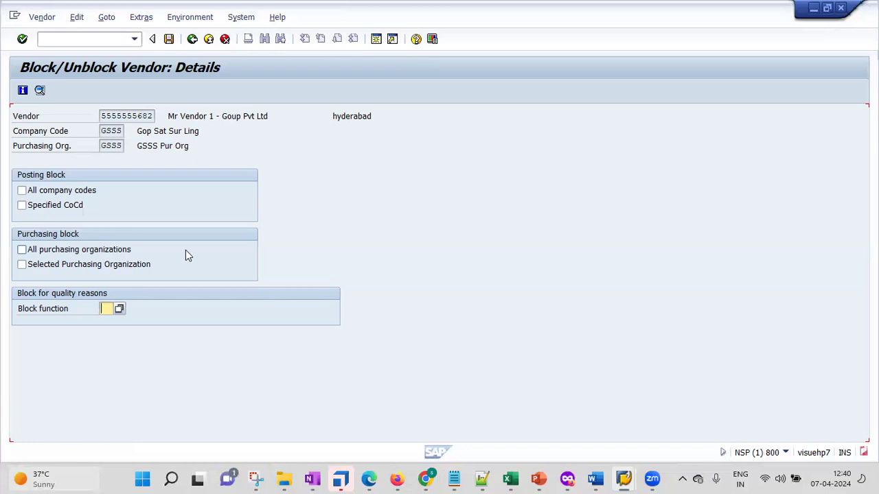
Step: Choose block function 99 (Total block) from the value list for the quality block
click(118, 308)
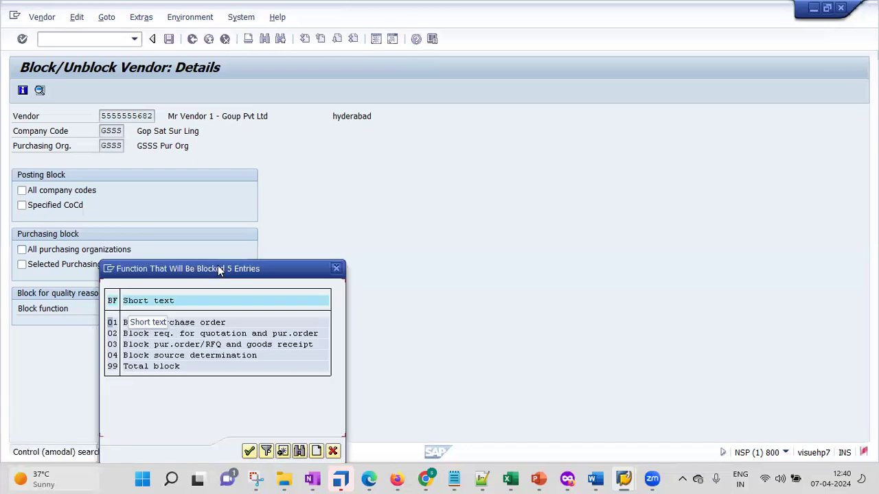
drag(220, 271, 416, 117)
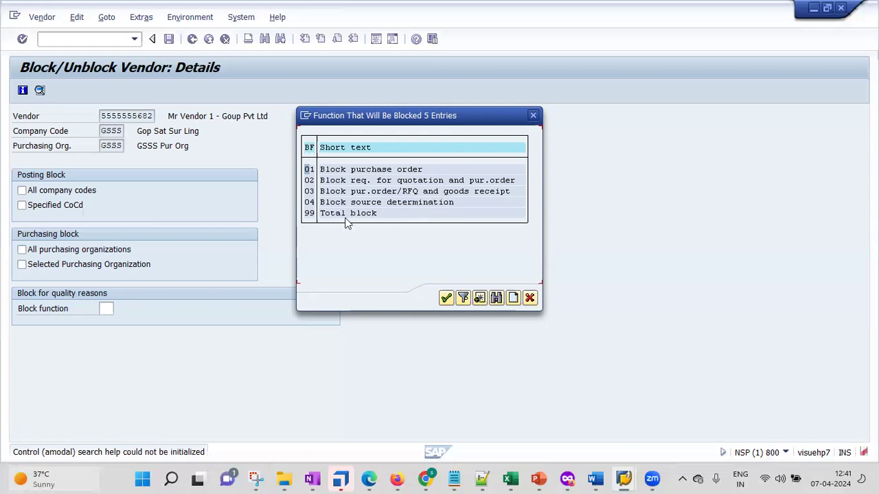
double_click(309, 214)
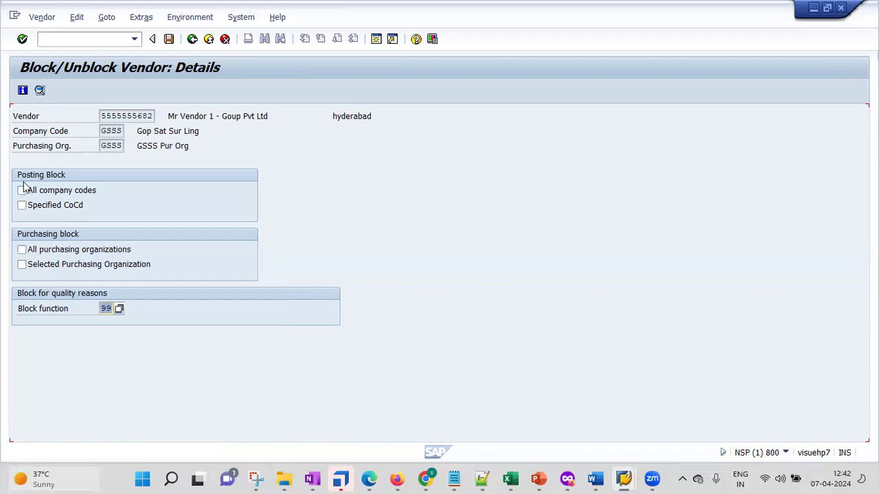
Step: Toggle the posting and purchasing block checkboxes on and off, leaving them all cleared
click(22, 192)
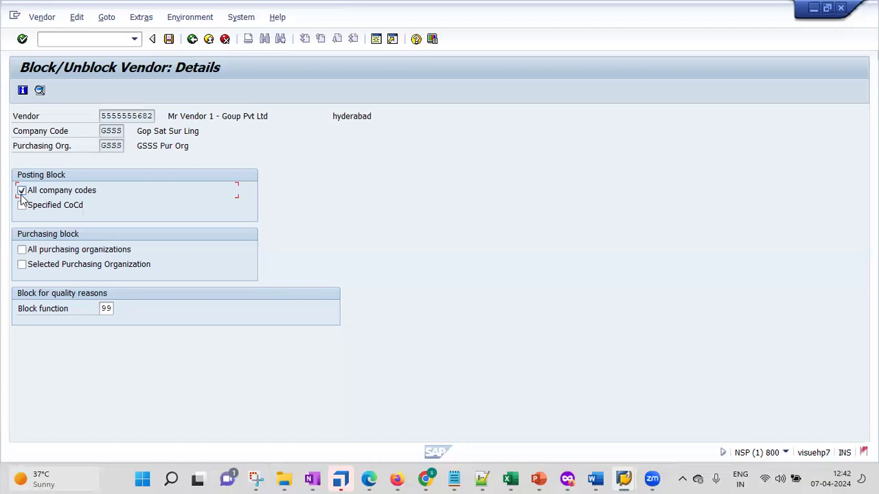
click(21, 193)
click(22, 206)
click(55, 255)
click(75, 270)
click(74, 270)
click(74, 268)
click(69, 251)
click(58, 210)
Step: Delete block function 99 and save the vendor's block settings
click(106, 309)
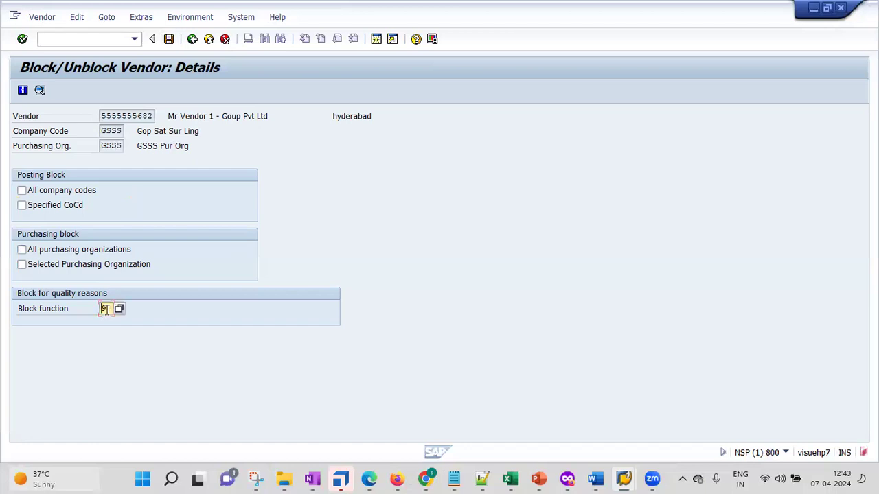
key(Delete)
key(ctrl+s)
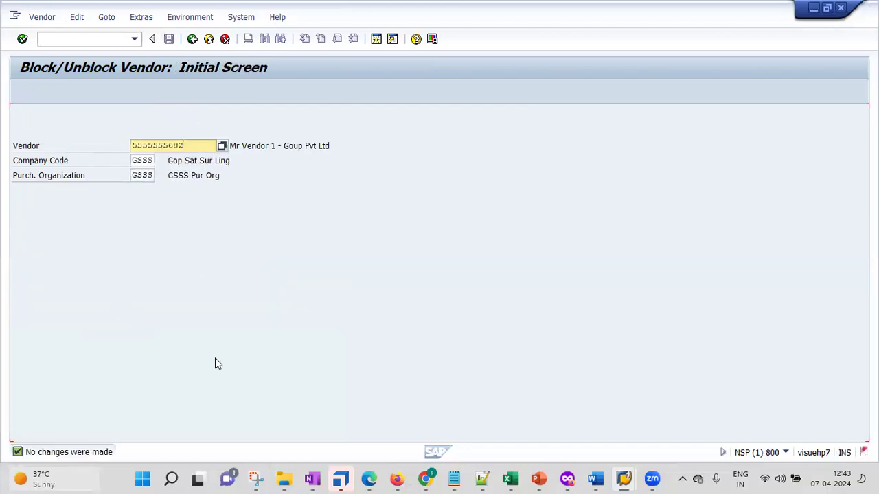
Step: Return to SAP Easy Access and add transaction XK06 to the Post favourites folder
click(95, 38)
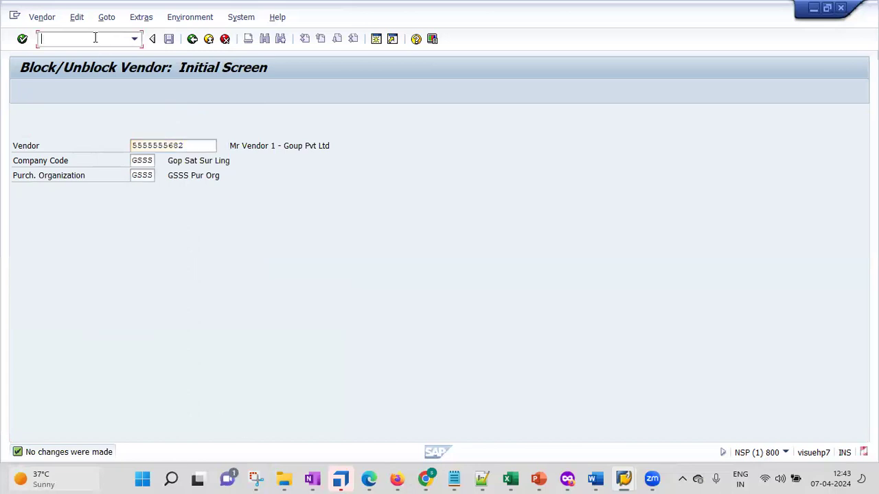
key(F3)
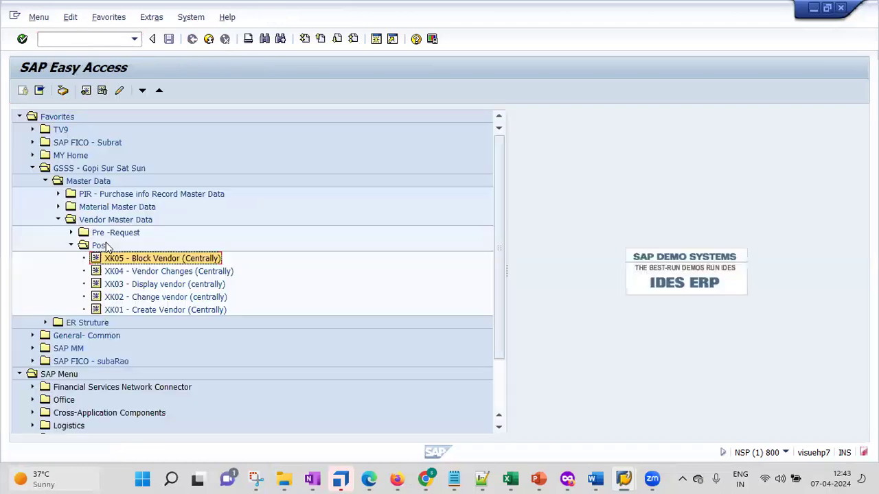
click(103, 246)
right_click(103, 246)
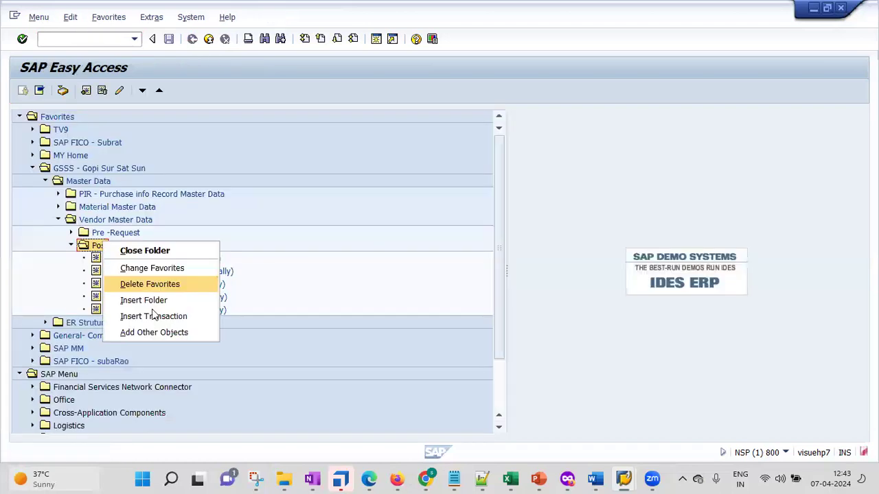
click(154, 315)
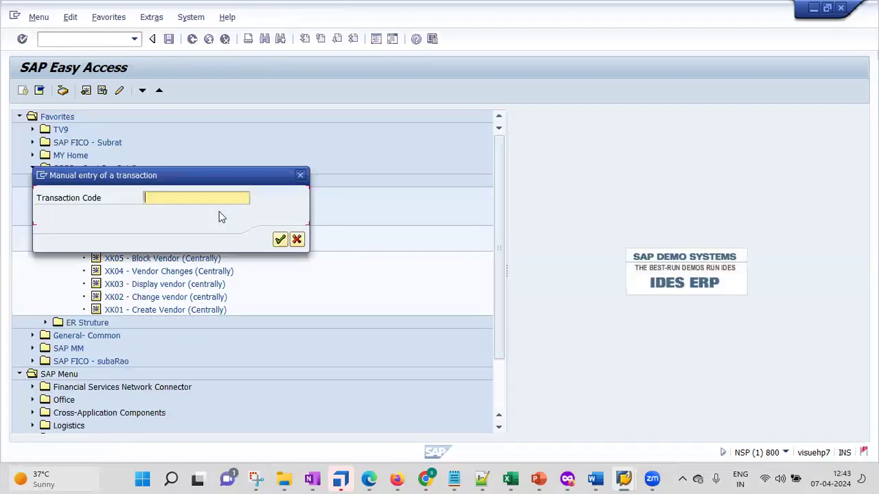
text(xk06)
key(Return)
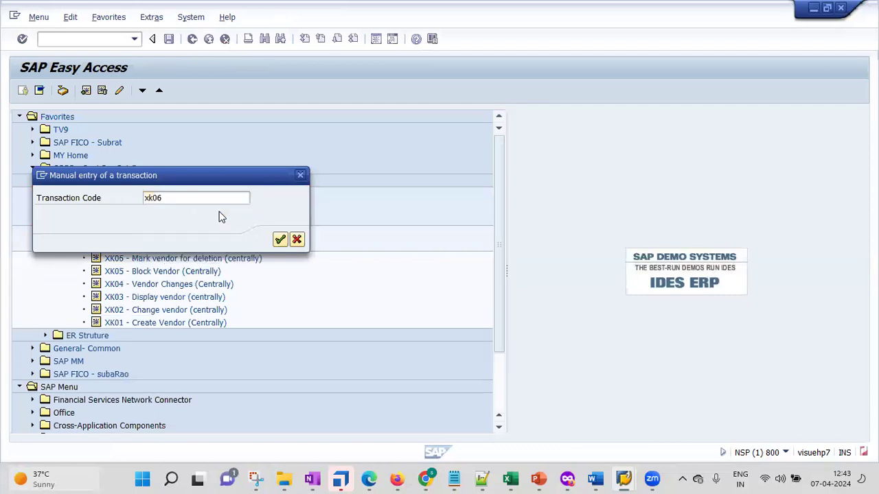
Step: Launch XK06 for the vendor and tick the deletion flag for all areas
double_click(194, 258)
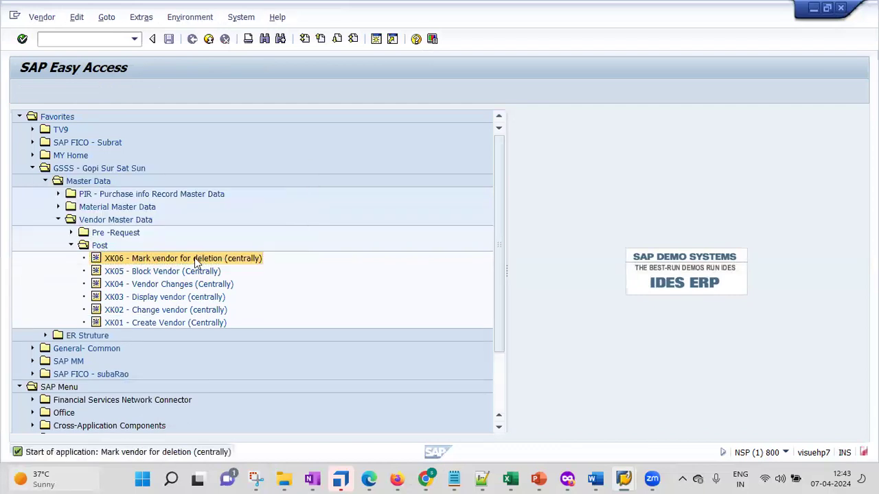
key(Return)
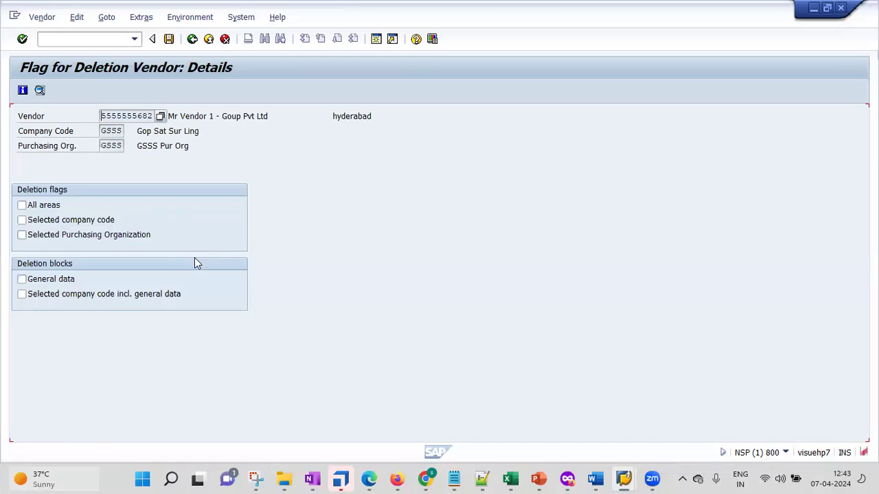
click(22, 206)
Step: Toggle the deletion flags and deletion blocks for company code, purchasing organization and general data
click(22, 220)
click(23, 221)
click(23, 235)
click(23, 236)
click(23, 280)
click(22, 295)
Step: Save the vendor's deletion settings and go back to SAP Easy Access
click(168, 39)
key(F3)
key(F3)
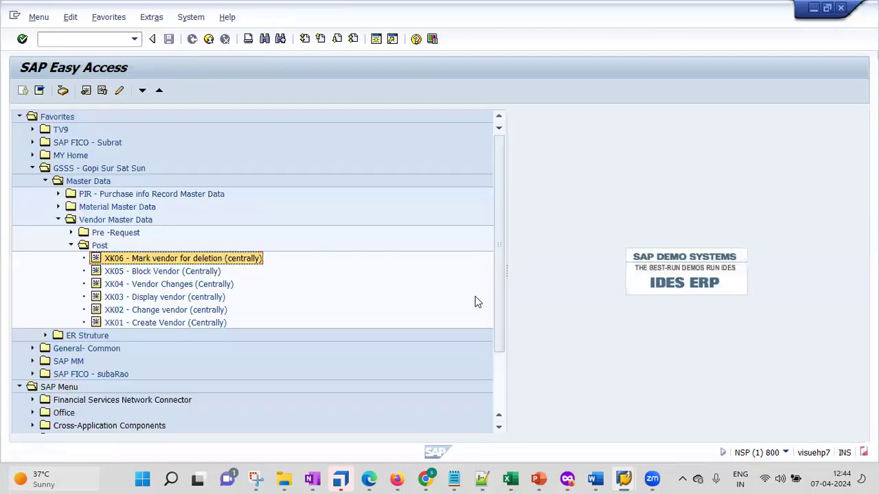
mouse_move(543, 479)
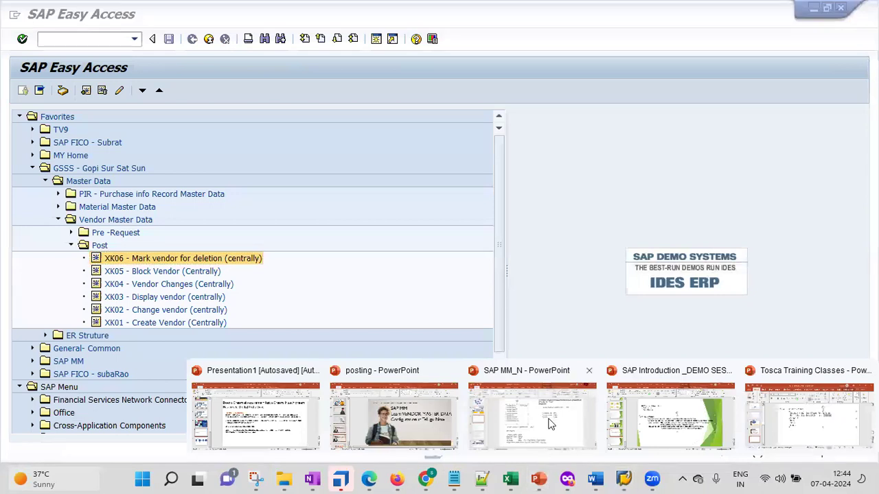
click(542, 390)
click(61, 179)
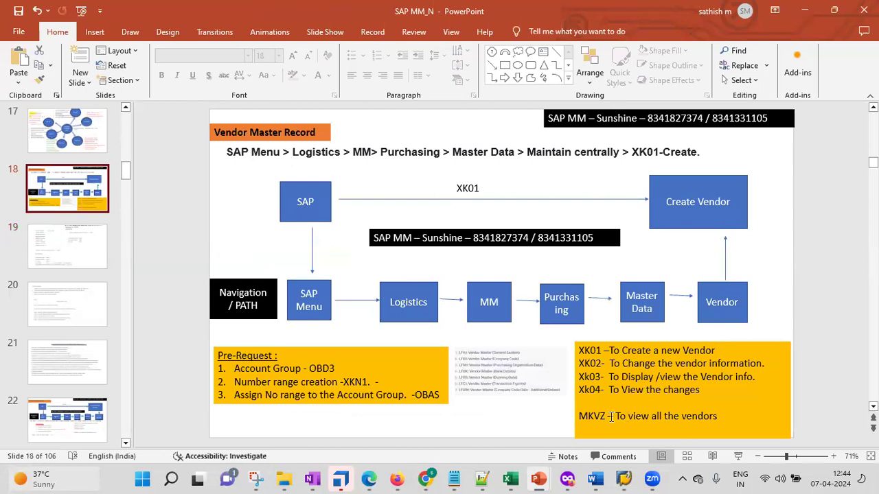
double_click(594, 416)
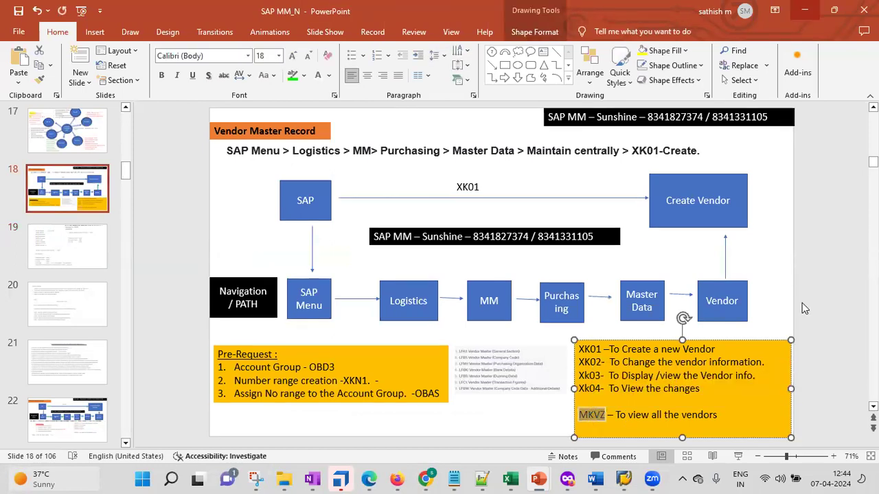
key(alt+Tab)
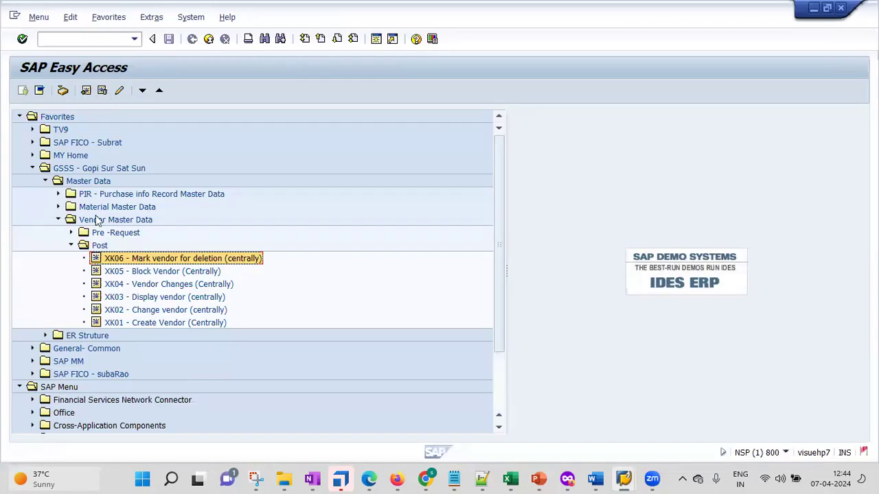
Step: Add MKVZ to the Post favourites, run it and select the hyderabad vendor row
click(99, 247)
right_click(100, 249)
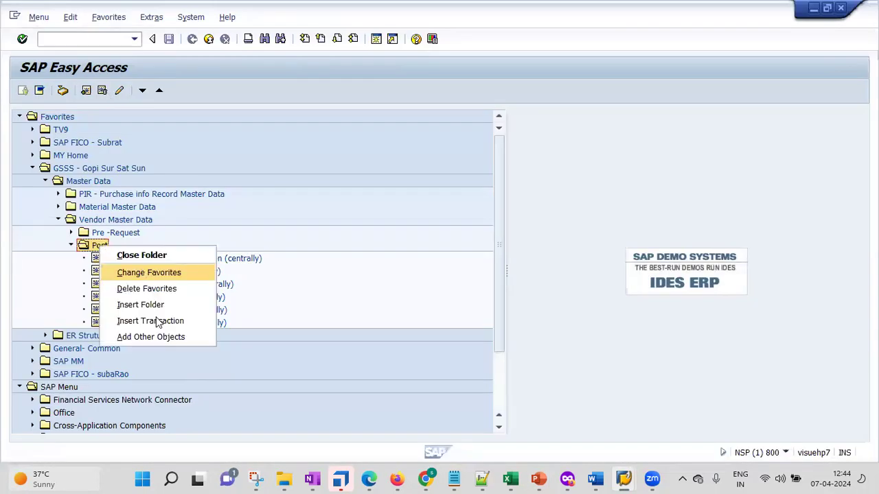
click(157, 320)
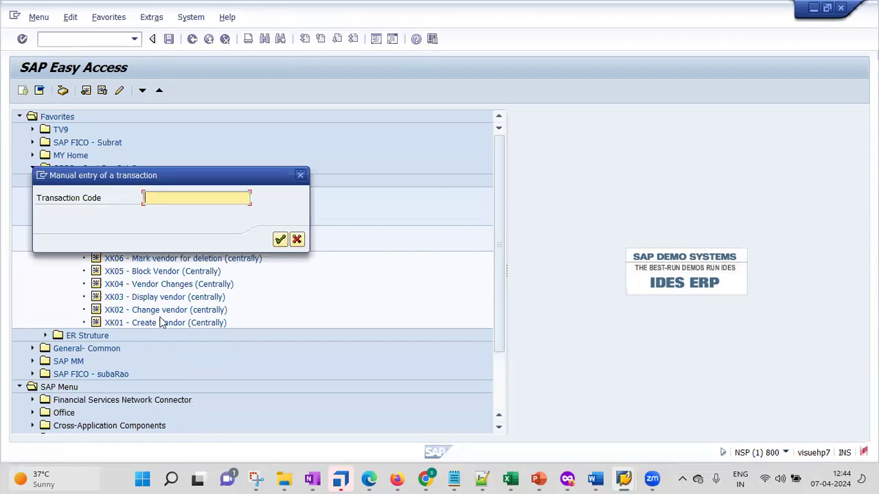
text(MKVZ)
click(280, 239)
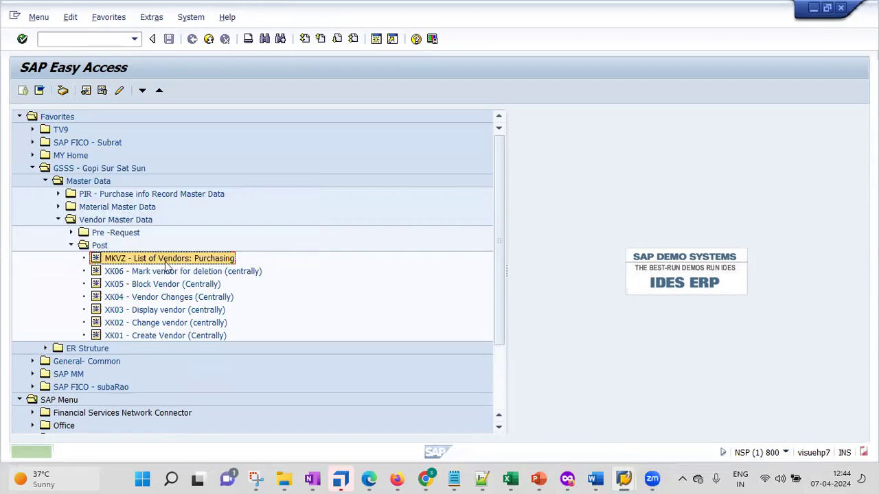
double_click(165, 261)
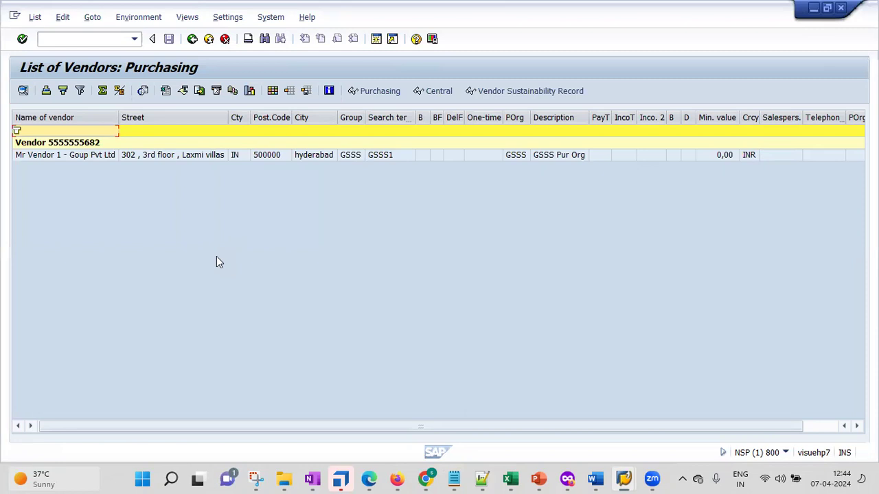
click(79, 159)
Step: Inspect the vendor's street, city, account group, search term, purchasing organization, minimum order value and currency
click(227, 156)
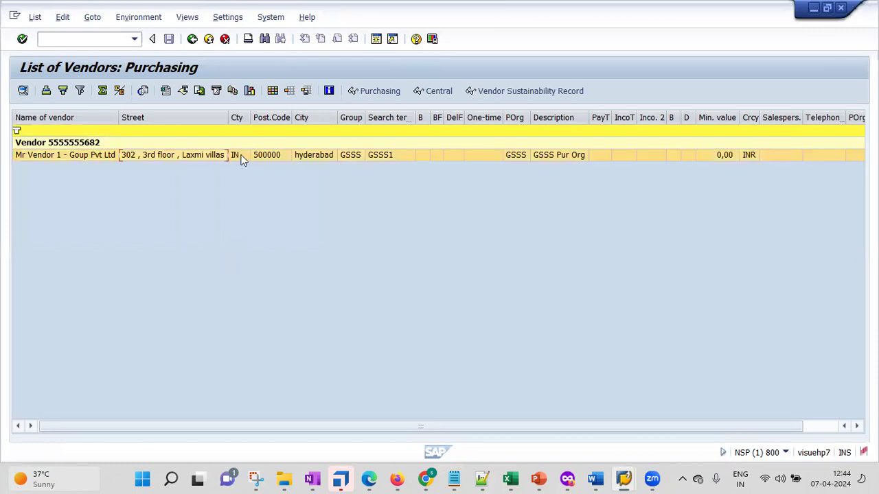
key(Right)
key(Right)
click(316, 159)
click(350, 160)
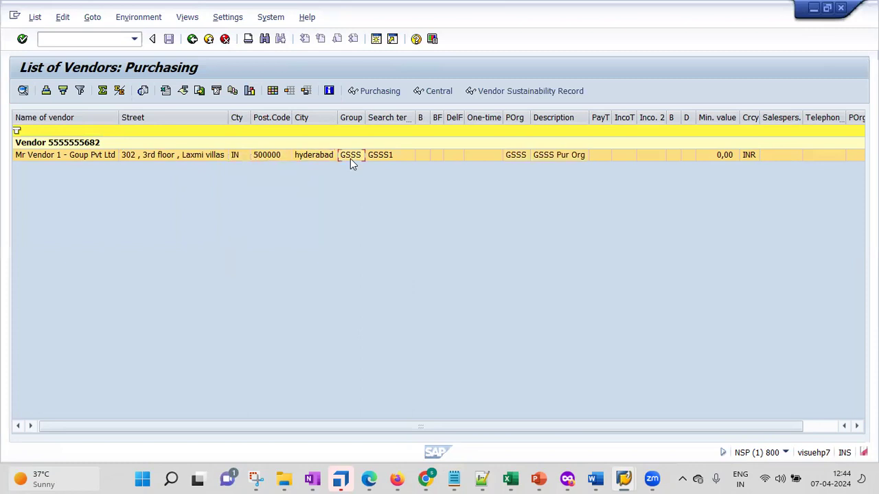
click(386, 156)
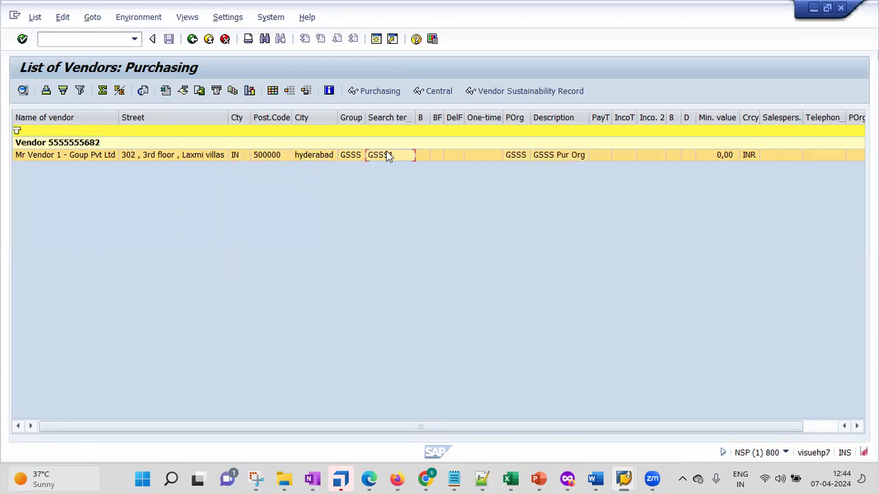
click(515, 155)
click(724, 155)
click(748, 155)
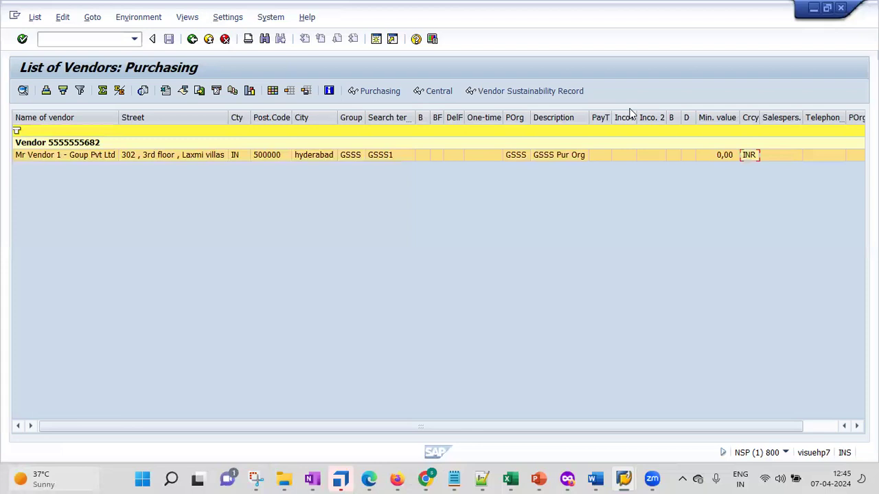
Step: Return to SAP Easy Access and start creating a new vendor with XK01
key(F3)
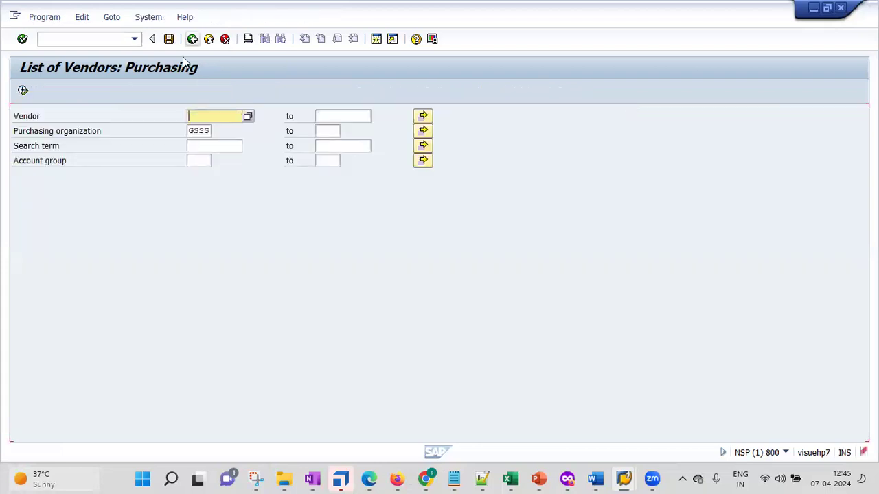
key(F3)
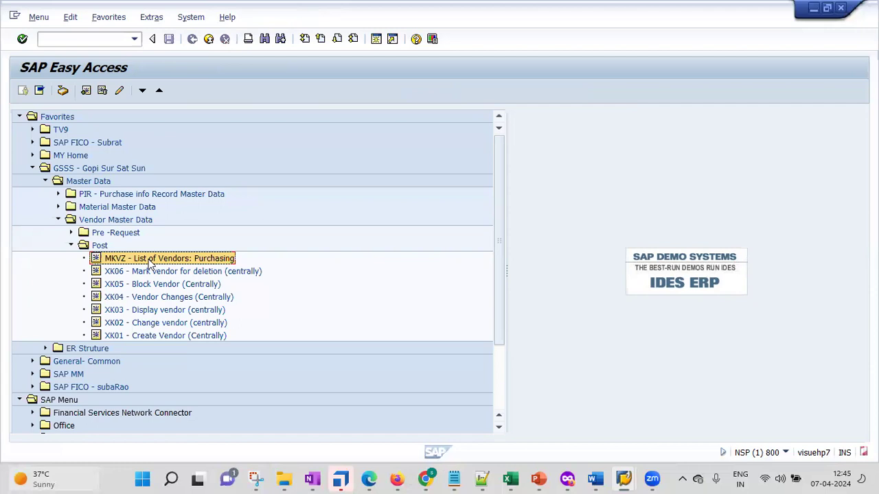
double_click(143, 335)
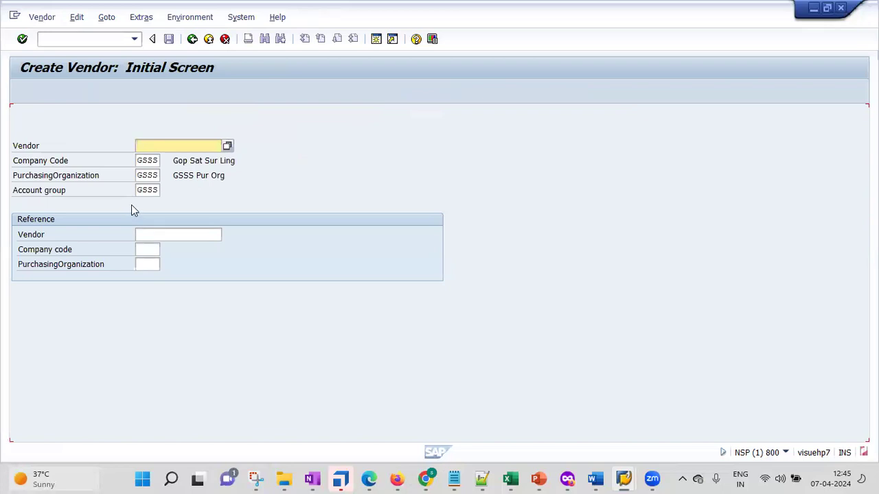
Step: Set the new vendor's title to Company and enter the vendor's name
key(Return)
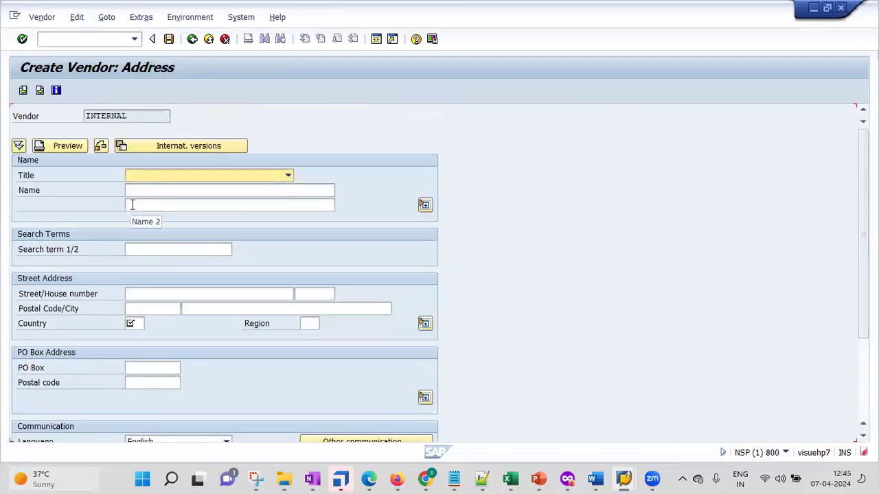
click(275, 176)
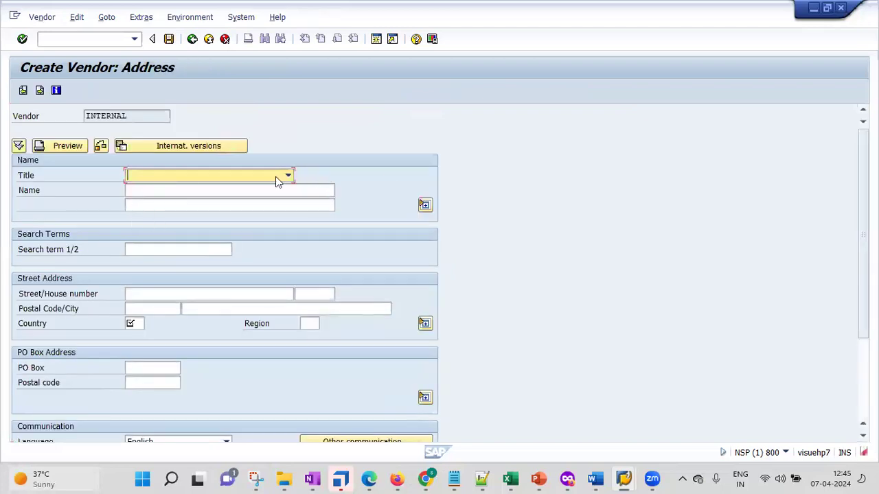
click(276, 177)
click(227, 197)
click(174, 178)
click(178, 190)
click(179, 194)
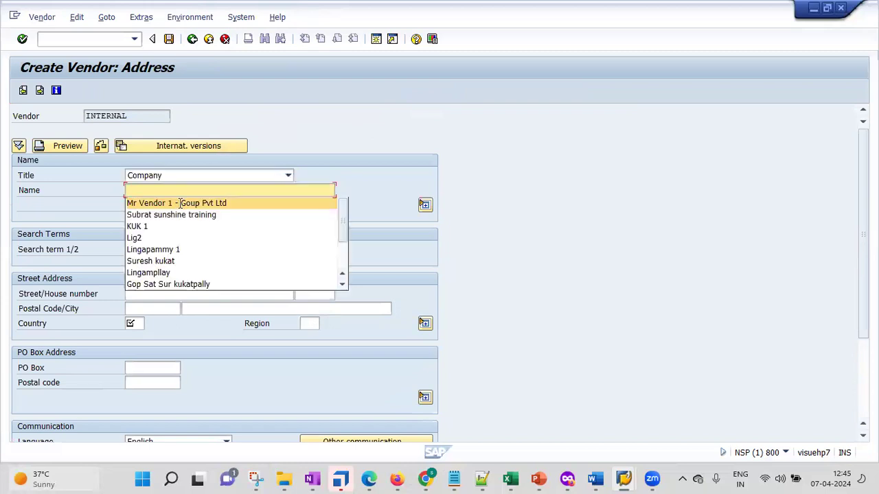
click(196, 199)
click(196, 191)
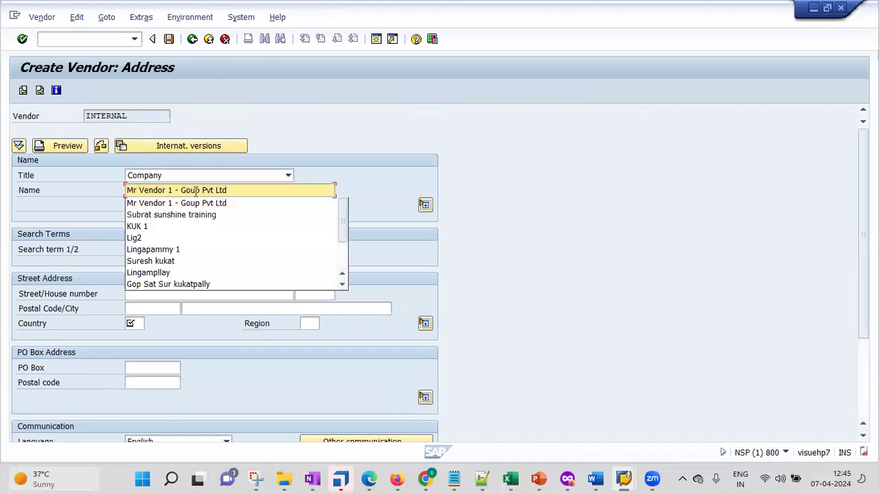
key(BackSpace)
key(BackSpace)
key(BackSpace)
text(s)
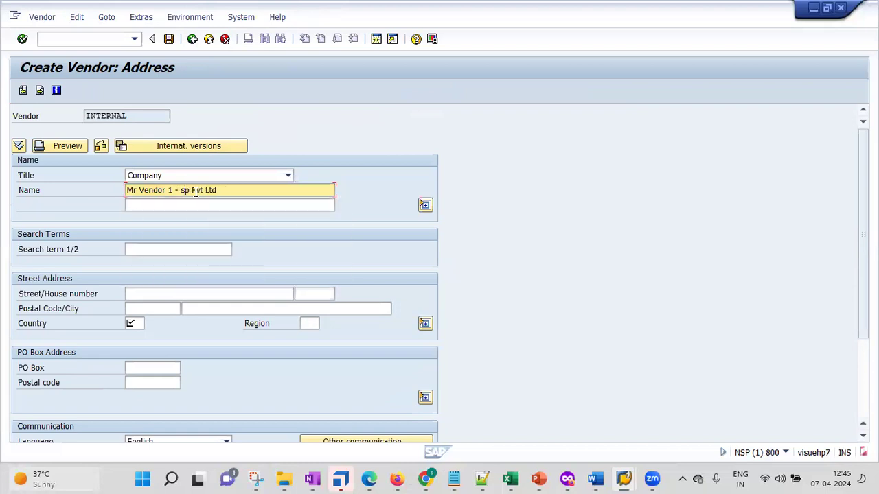
text(uresh)
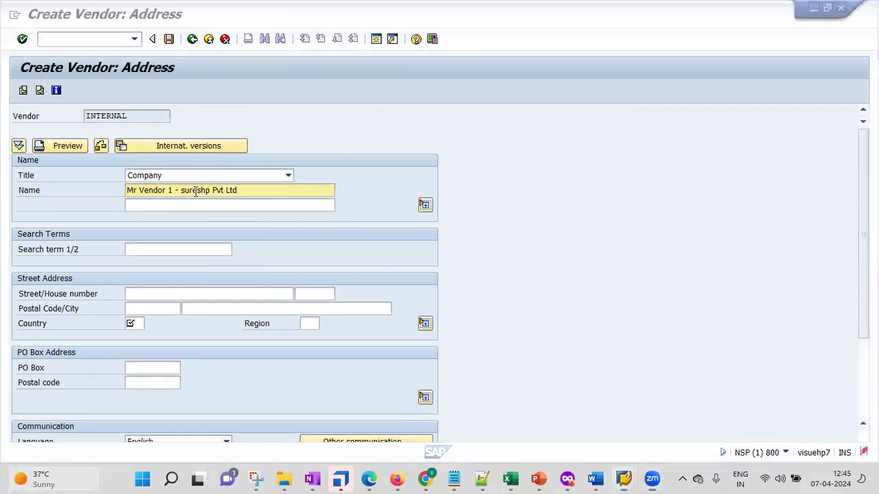
key(Delete)
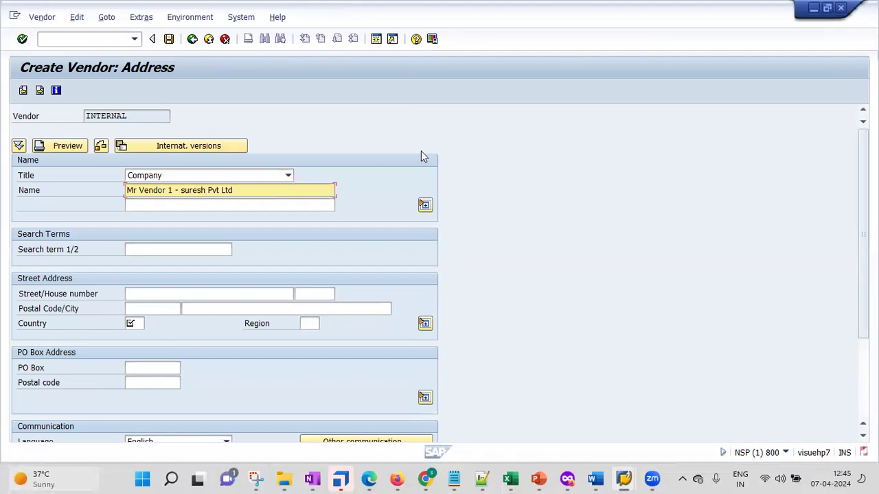
key(Return)
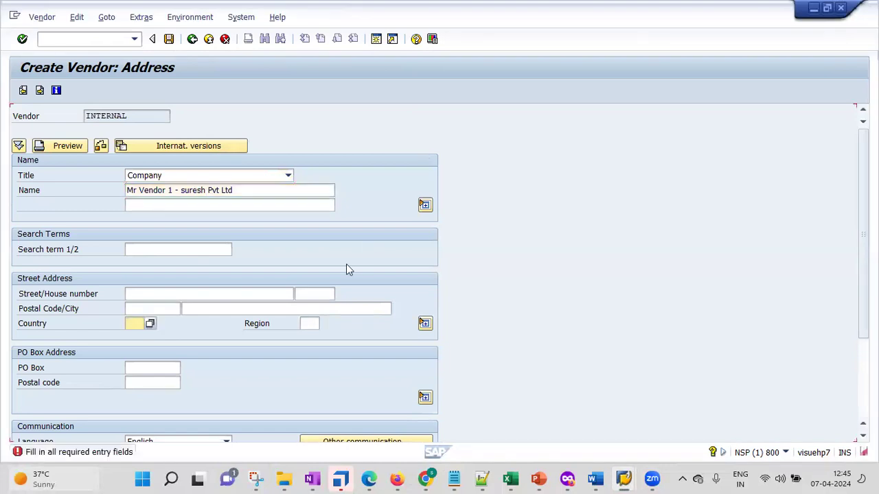
Step: Enter country IN, region 01, street '302 , street', postal code 334565 and city chennai
text(in)
click(307, 323)
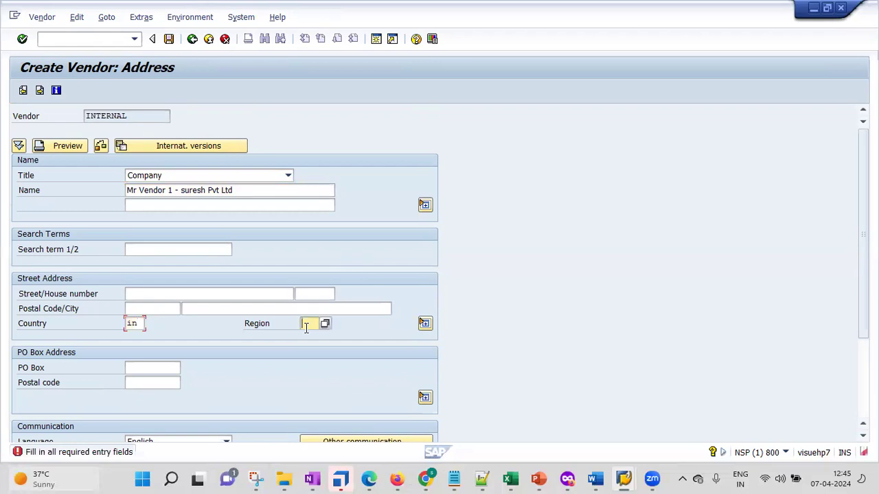
text(01)
click(233, 294)
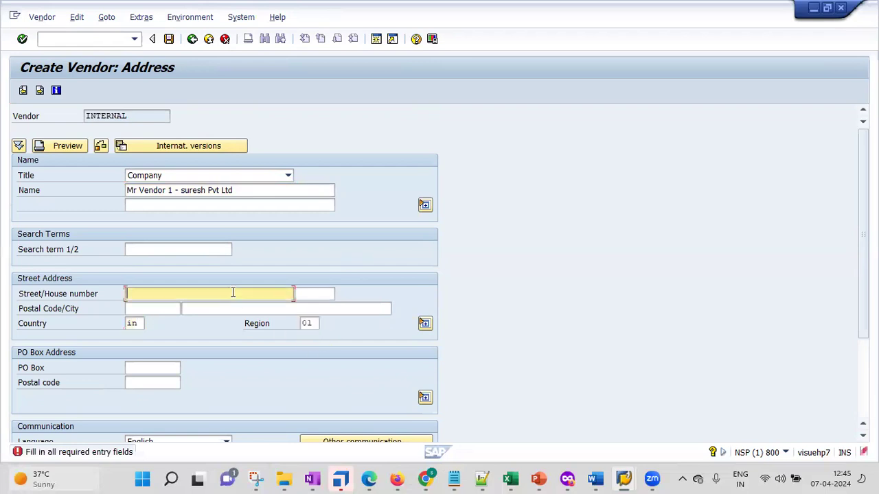
text(302 , street)
click(164, 308)
text(33456)
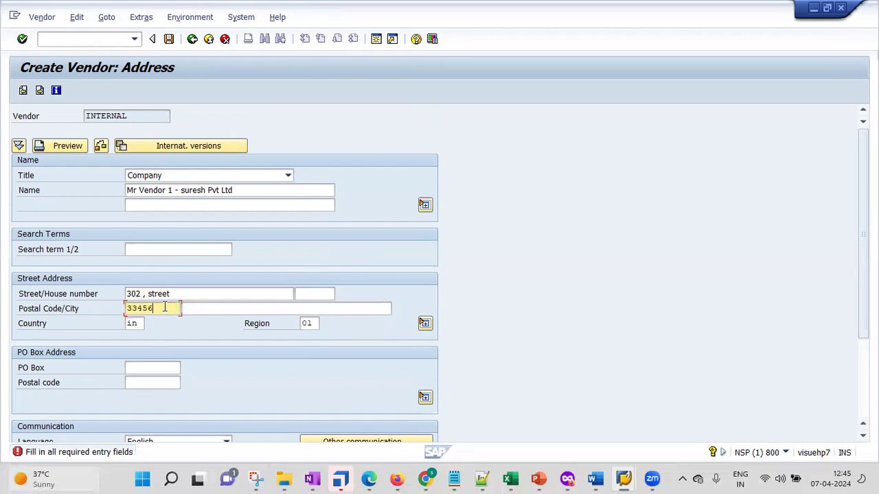
text(5)
click(258, 310)
text(chenna)
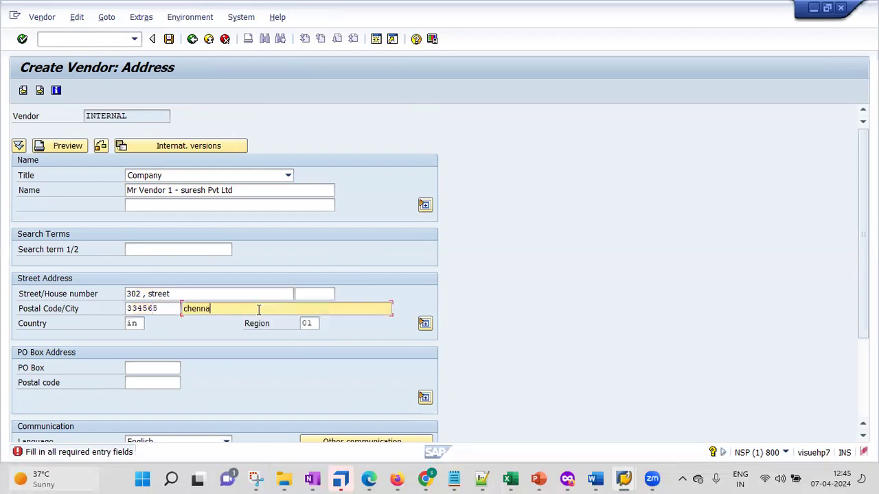
text(i)
key(Return)
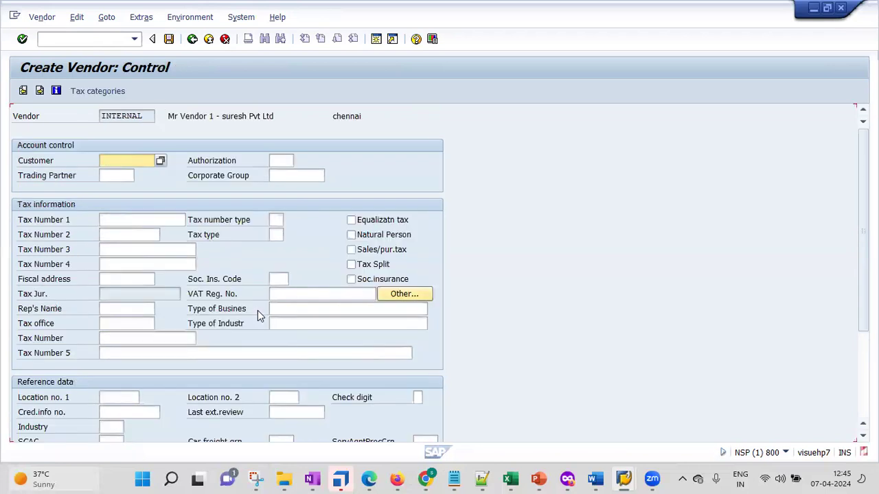
Step: Set reconciliation account 160000 and cash management group A1
key(Return)
key(Return)
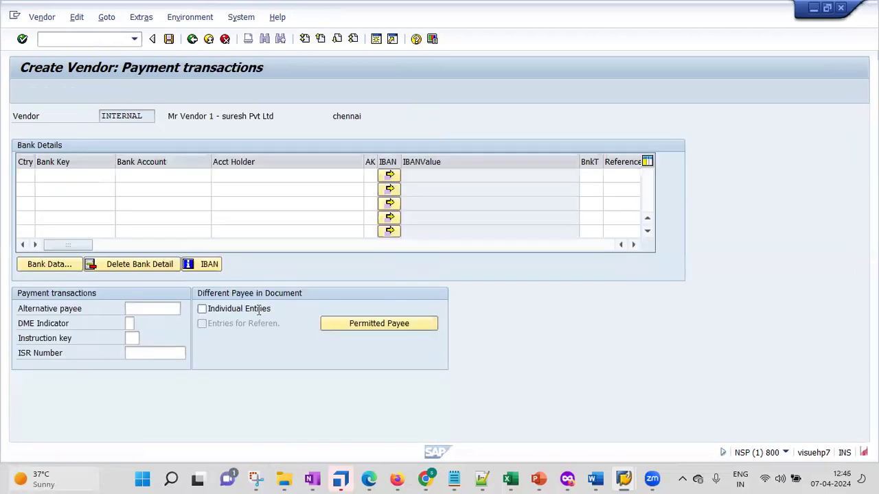
key(Return)
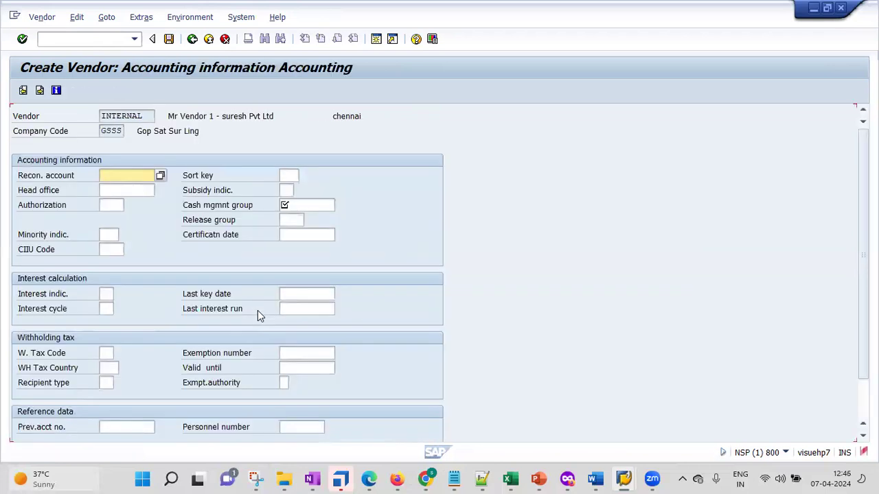
text(160000)
key(Return)
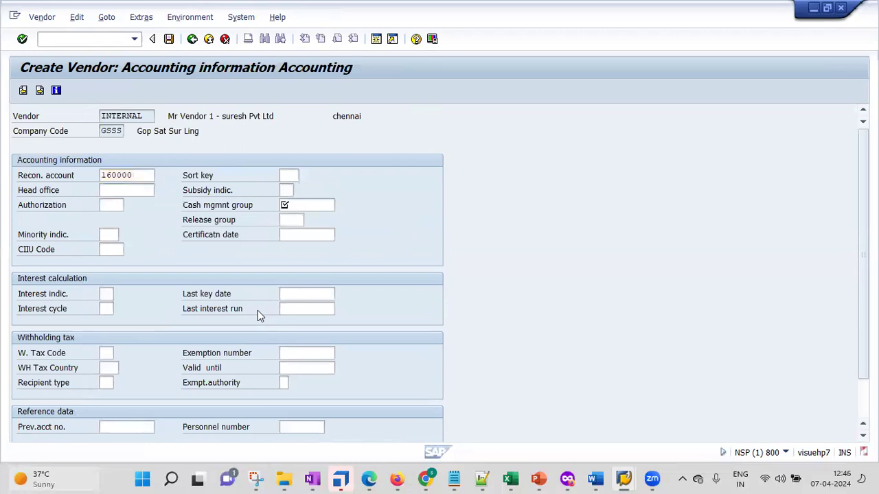
text(A1)
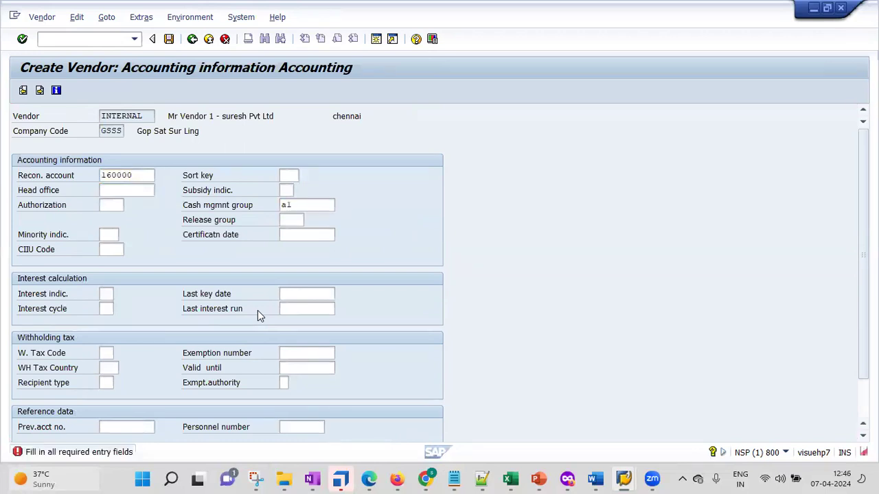
key(Return)
Step: Set payment terms 0001 and order currency INR, then choose to save the vendor
text(0)
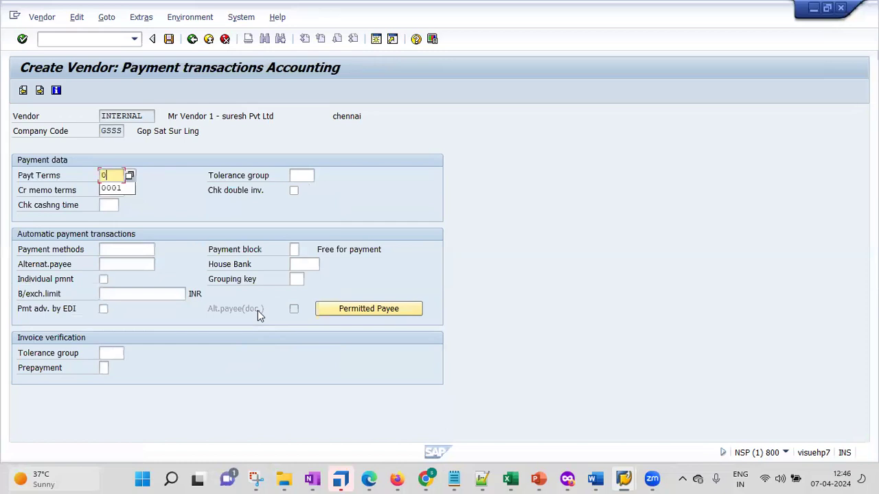
text(0)
text(01)
key(Return)
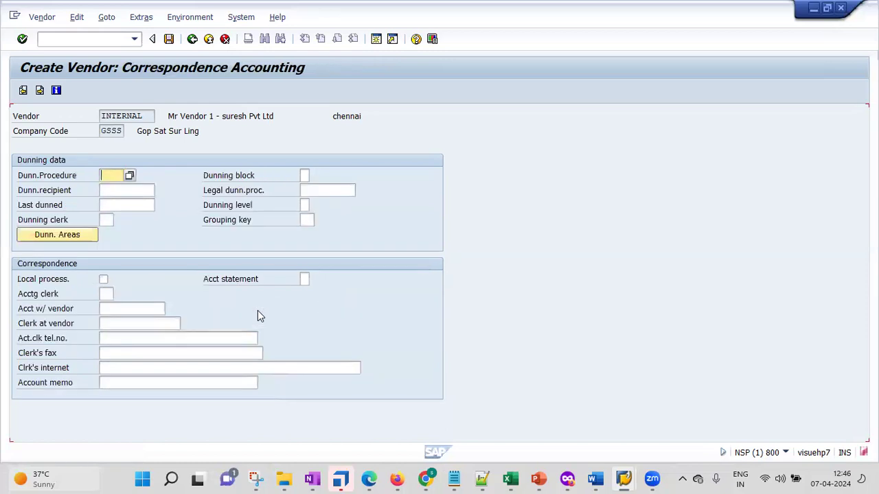
key(Return)
text(in)
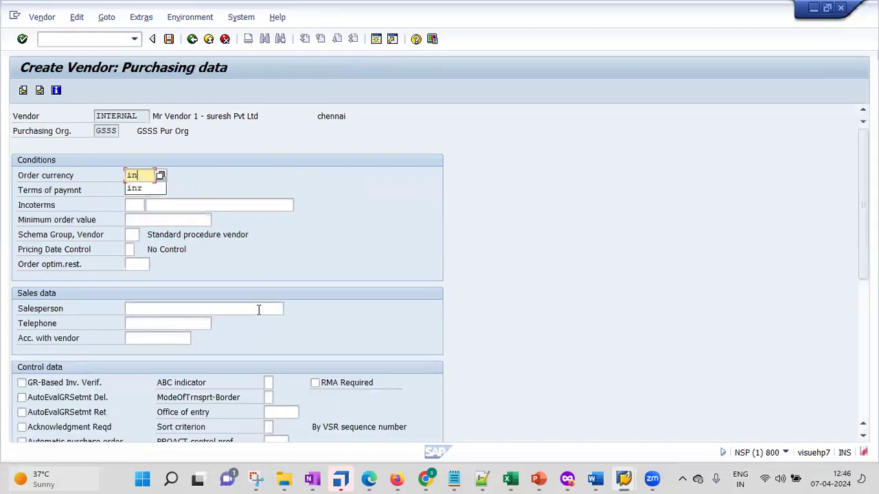
text(r)
key(Return)
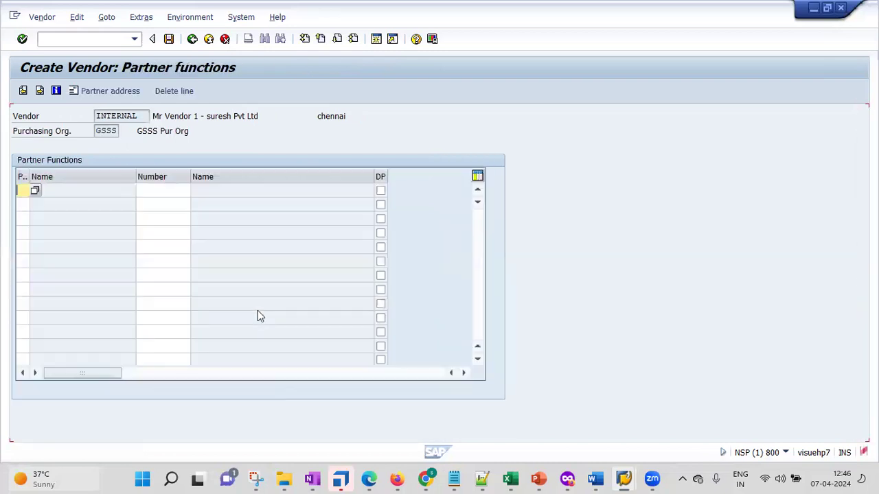
key(Return)
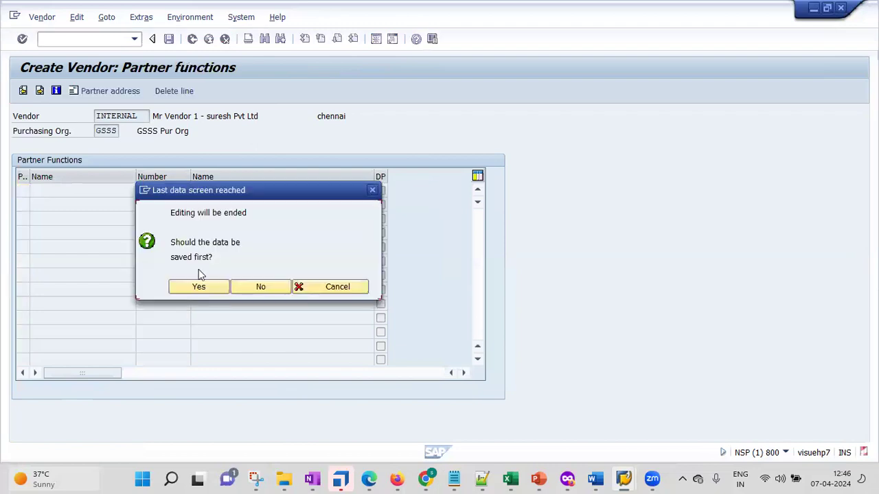
click(202, 291)
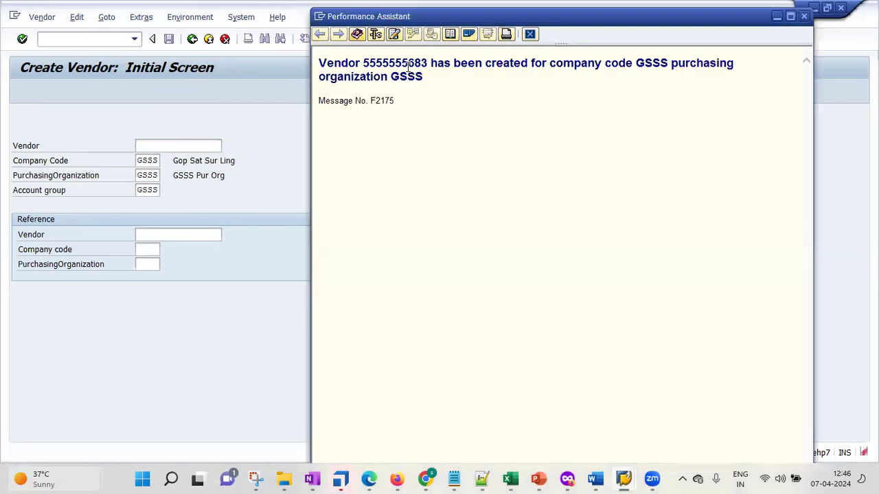
Step: Note the new vendor number, close the message details and return to Easy Access
drag(408, 65, 429, 66)
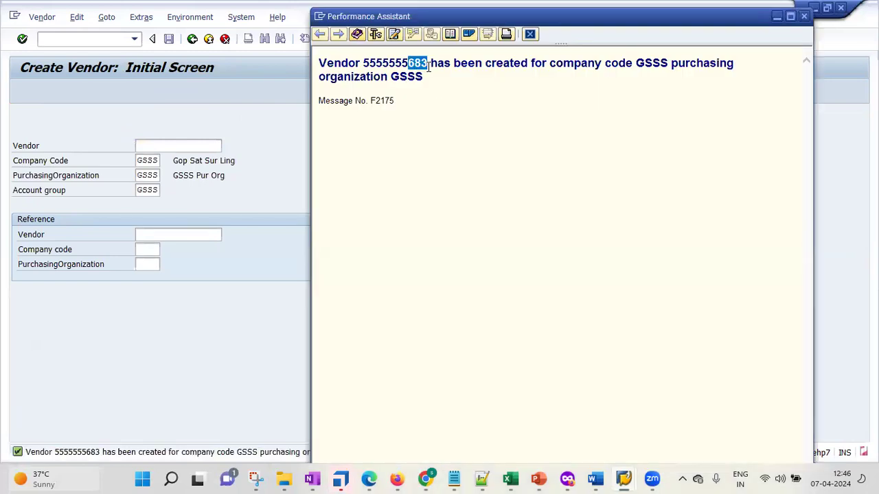
click(804, 16)
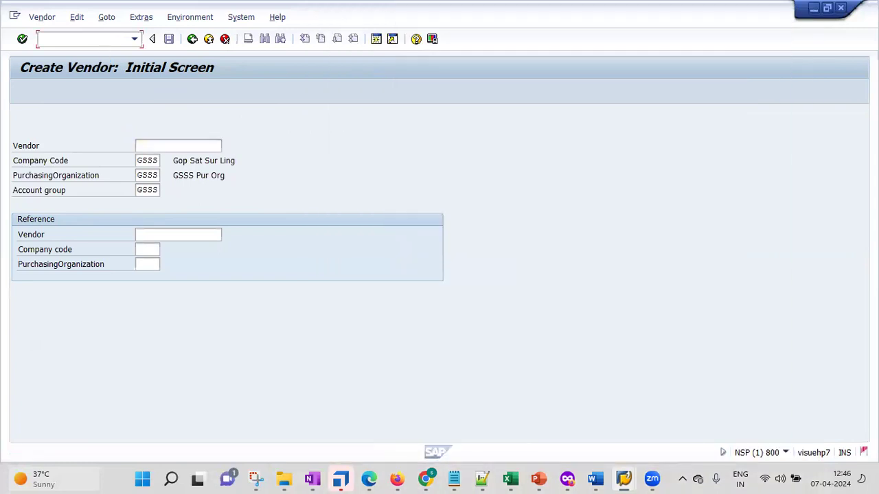
key(F3)
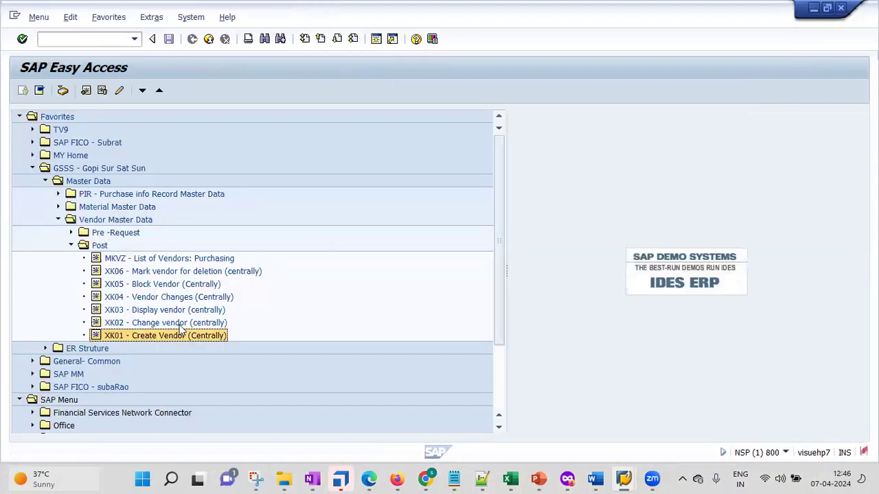
Step: Browse the favourites and open the MKVZ purchasing vendor list
click(181, 326)
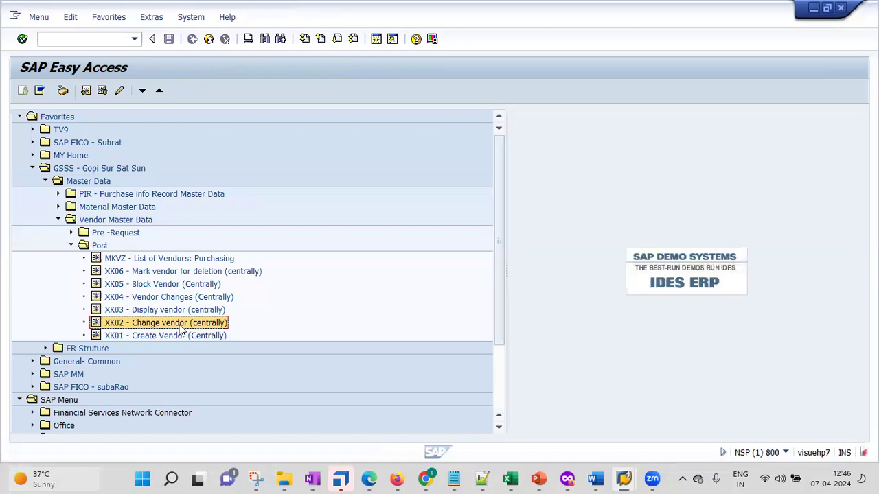
click(151, 312)
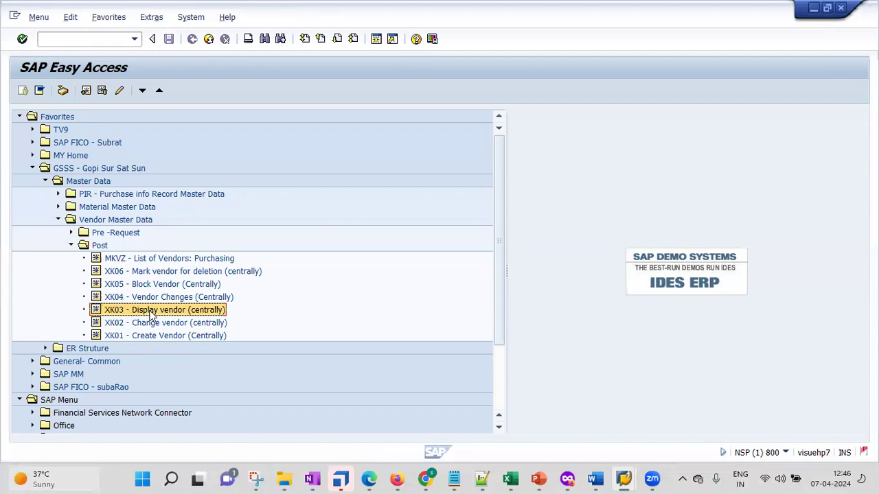
key(Up)
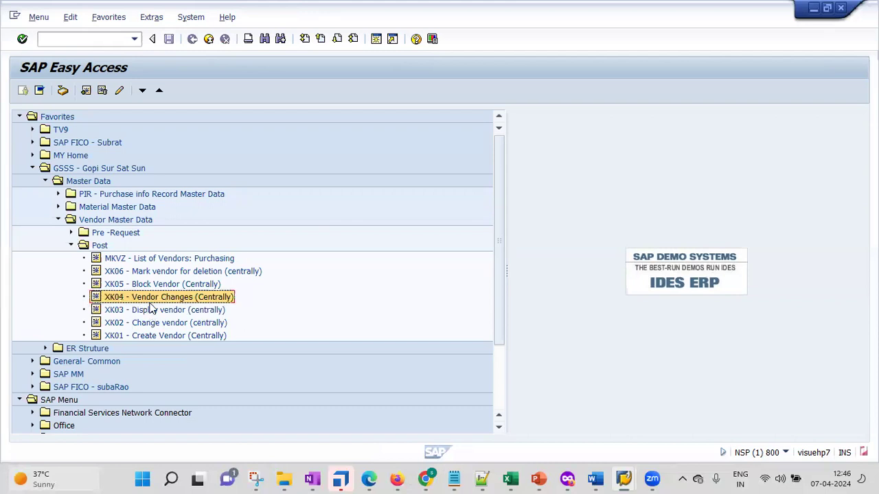
double_click(146, 261)
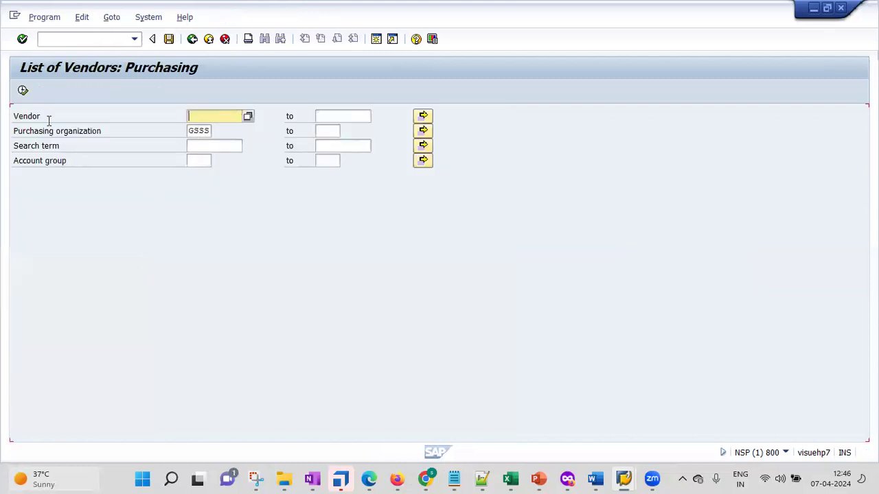
Step: Execute the MKVZ report to show the hyderabad and new chennai vendors under GSSS
click(23, 92)
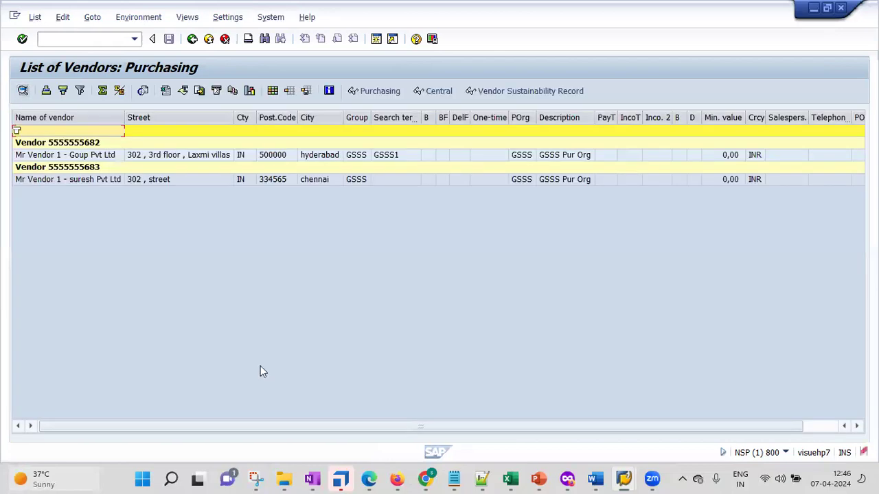